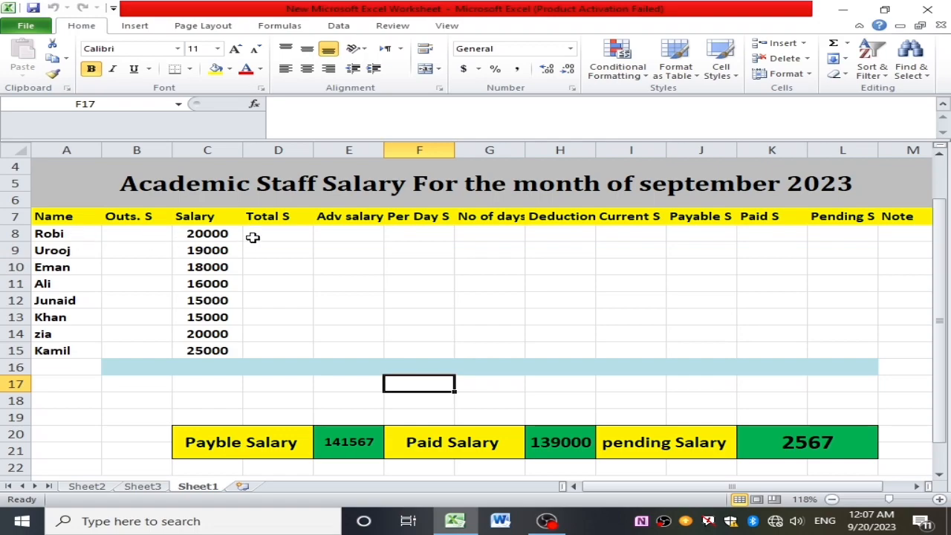
Step: Review the sheet title and the Name, Outs. S and Salary columns of the staff salary table
{"action": "left_click", "coordinate": [243, 184]}
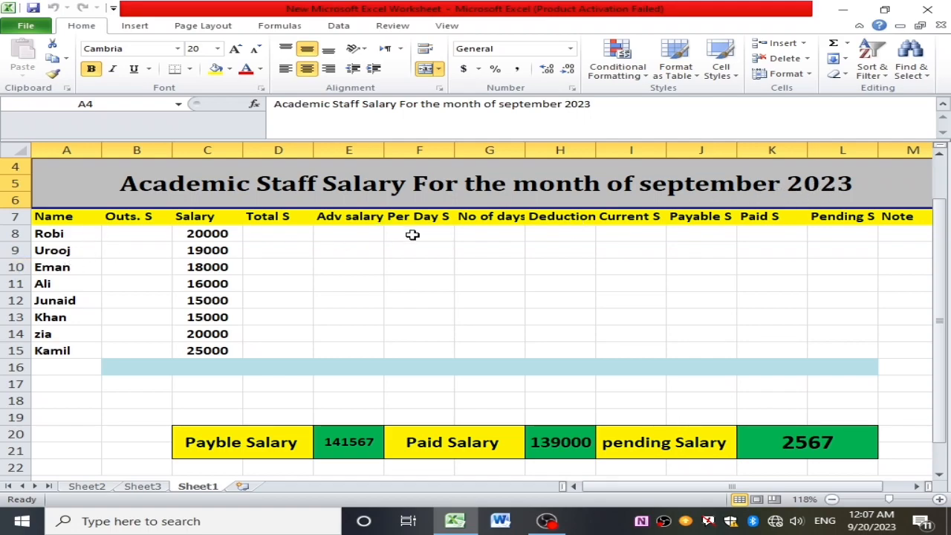
{"action": "left_click", "coordinate": [66, 223]}
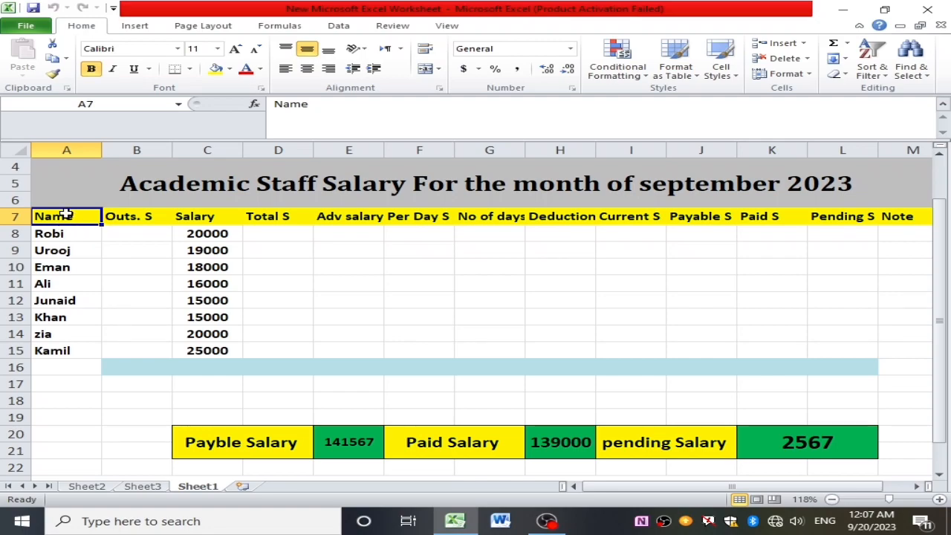
{"action": "left_click", "coordinate": [64, 151]}
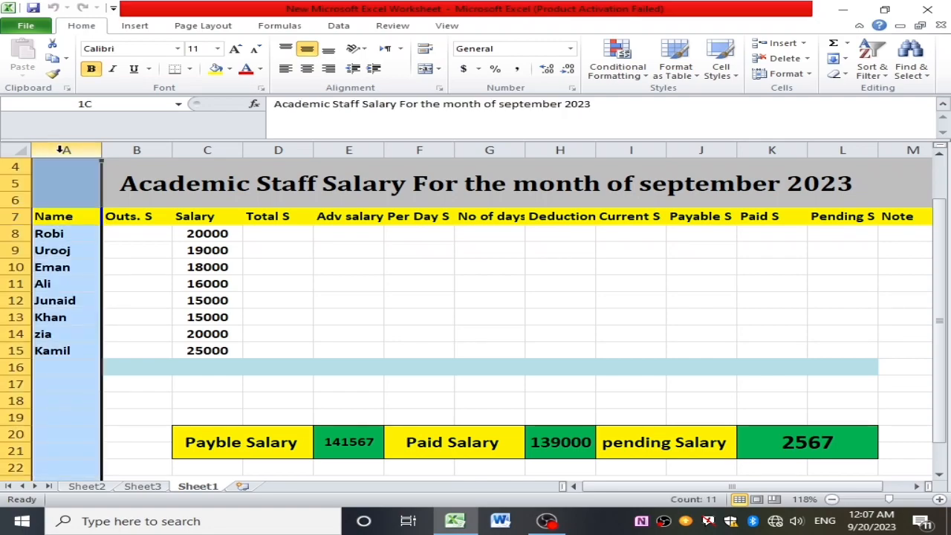
{"action": "left_click", "coordinate": [134, 150]}
{"action": "left_click", "coordinate": [132, 250]}
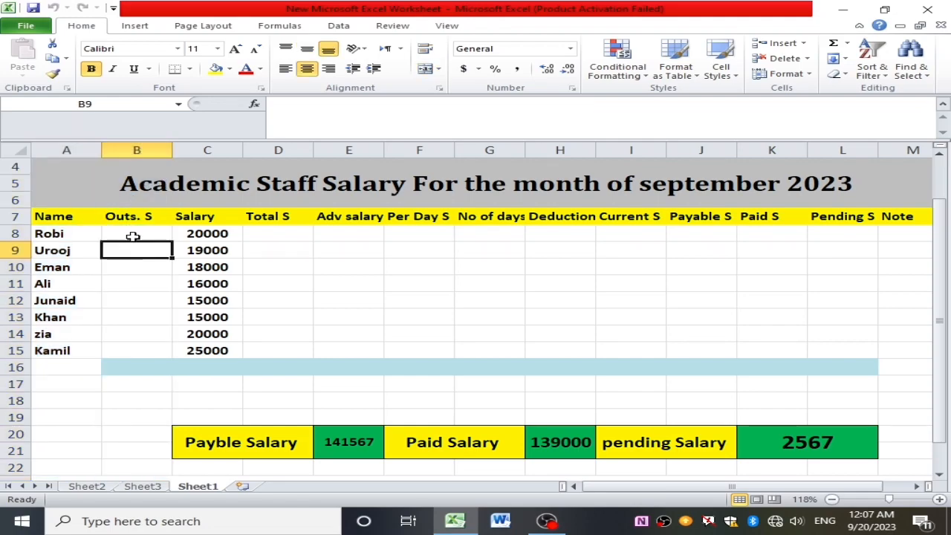
{"action": "left_click", "coordinate": [134, 216]}
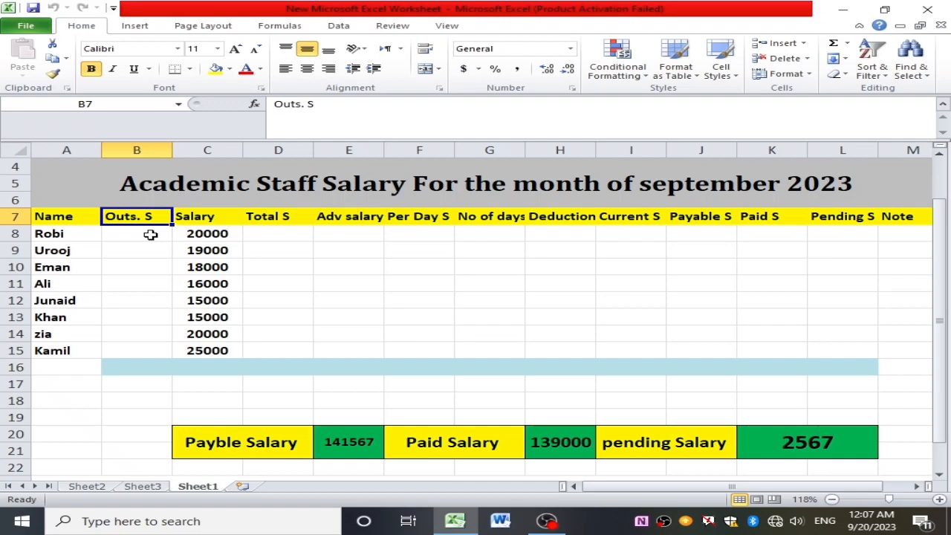
{"action": "left_click", "coordinate": [139, 235]}
{"action": "left_click", "coordinate": [143, 216]}
{"action": "left_click", "coordinate": [137, 150]}
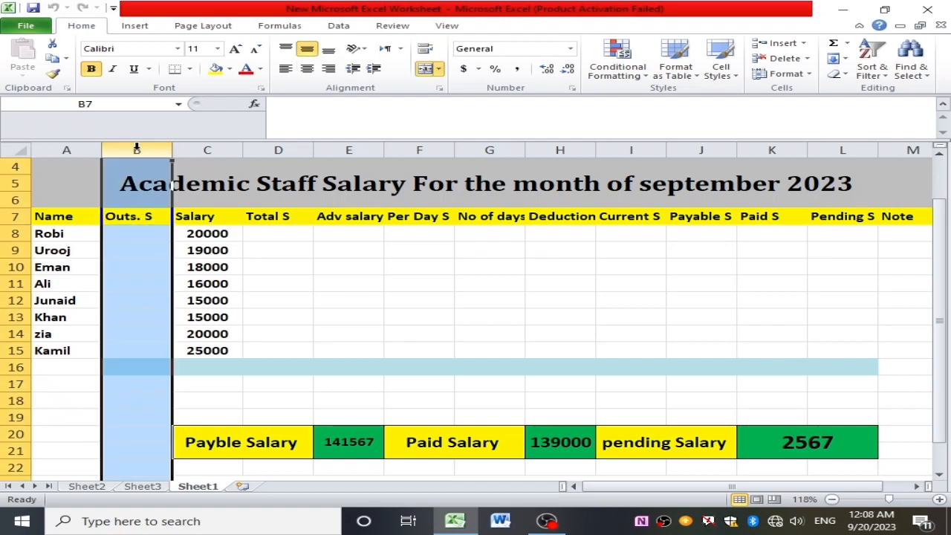
{"action": "left_click", "coordinate": [207, 150]}
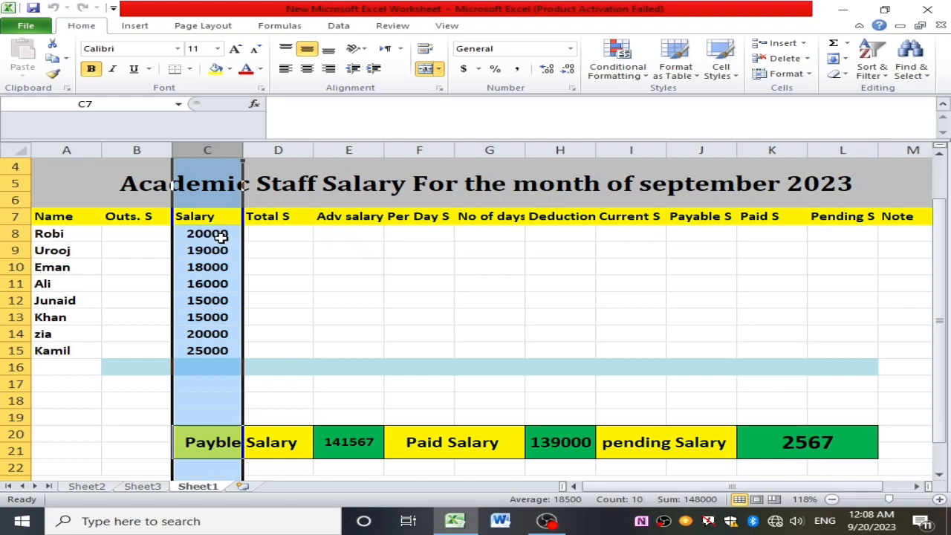
Step: Review the remaining column headings of the salary table, from Total S through Note
{"action": "left_click", "coordinate": [273, 221]}
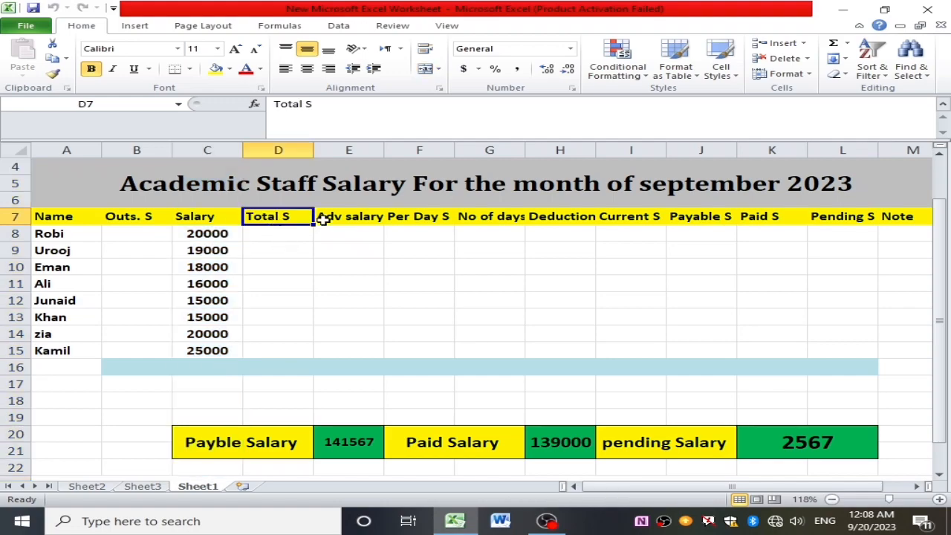
{"action": "left_click", "coordinate": [349, 221]}
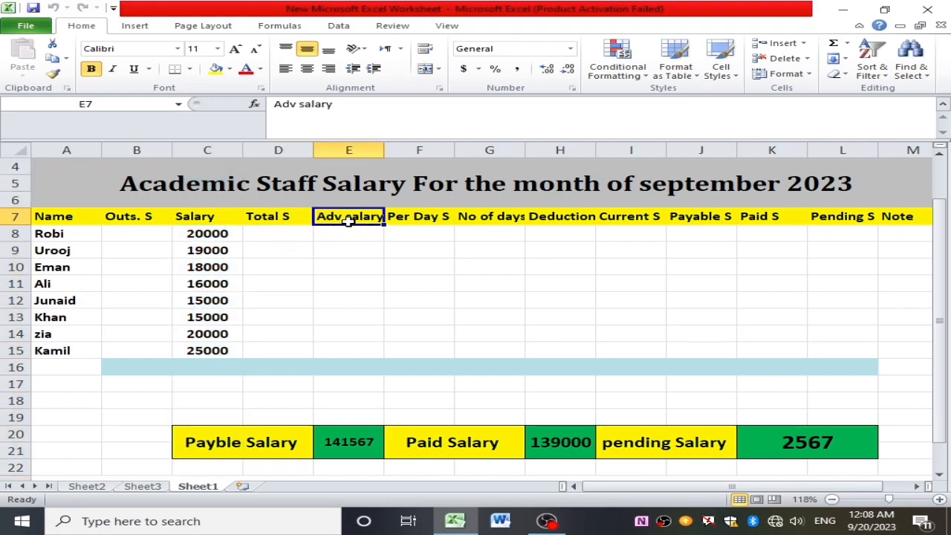
{"action": "left_click", "coordinate": [412, 223]}
{"action": "left_click", "coordinate": [501, 219]}
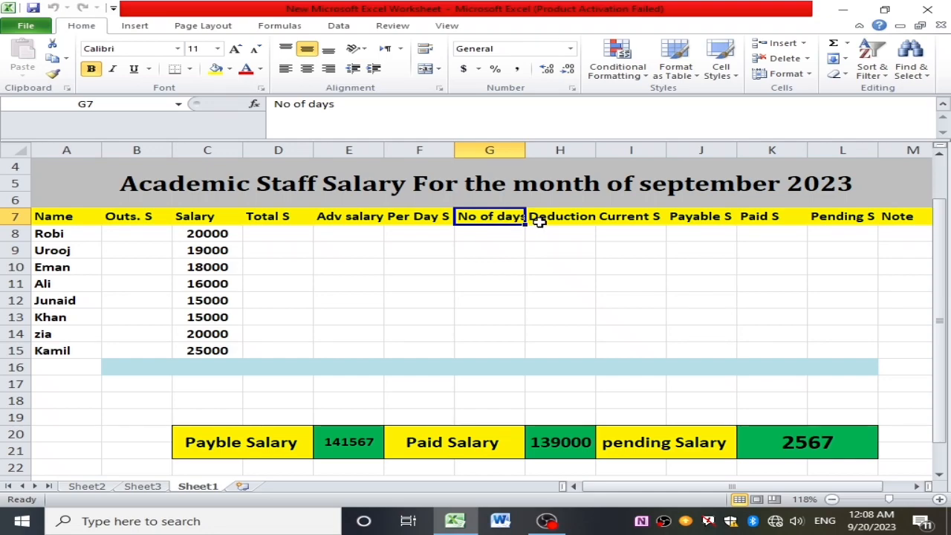
{"action": "left_click", "coordinate": [568, 217]}
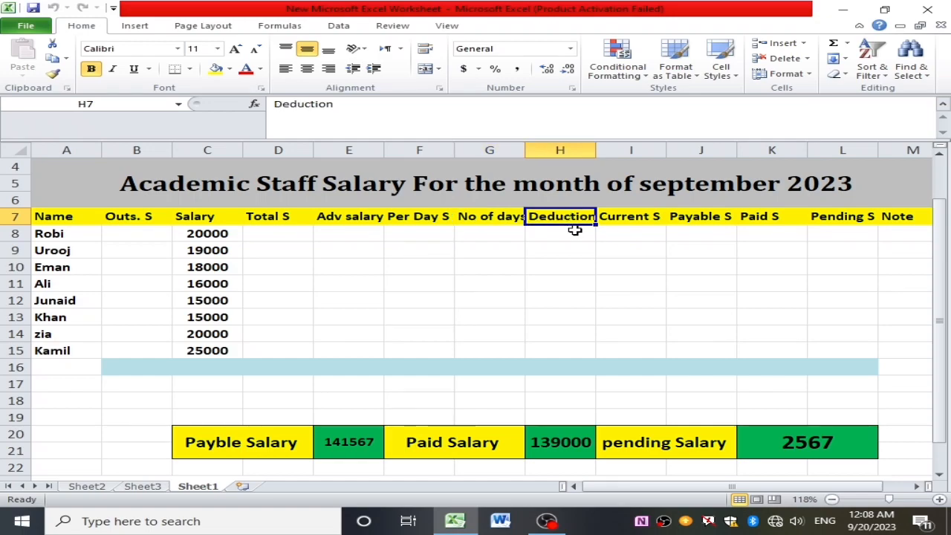
{"action": "left_click", "coordinate": [631, 220]}
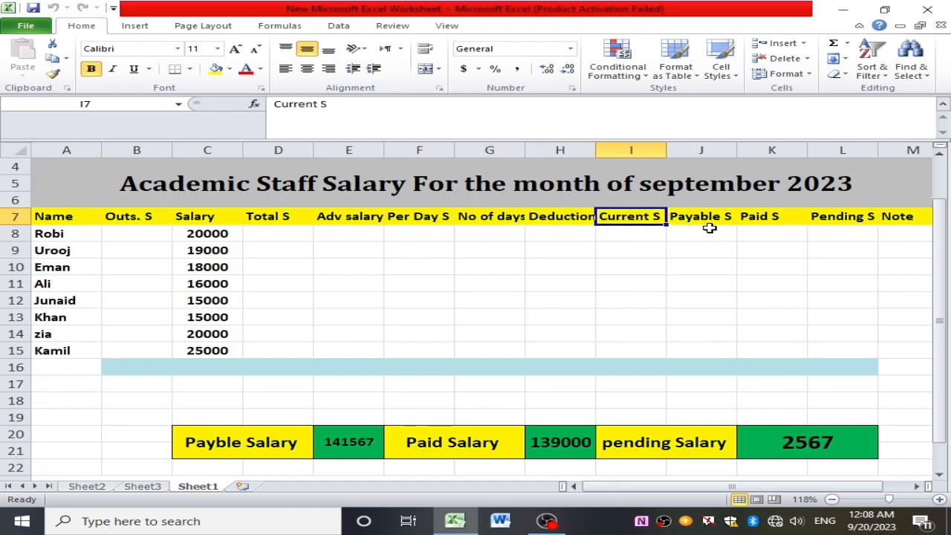
{"action": "left_click", "coordinate": [706, 224]}
{"action": "left_click", "coordinate": [762, 218]}
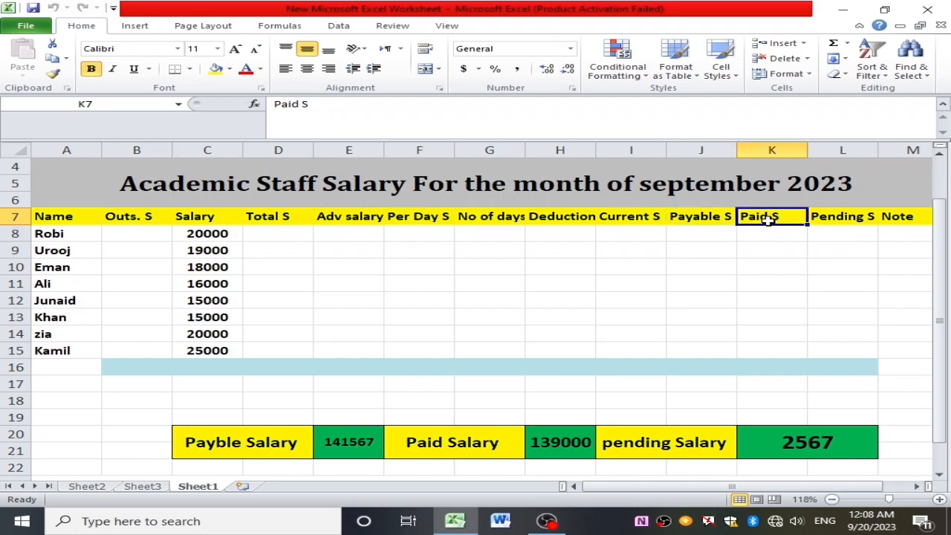
{"action": "left_click", "coordinate": [832, 218]}
{"action": "left_click", "coordinate": [910, 217]}
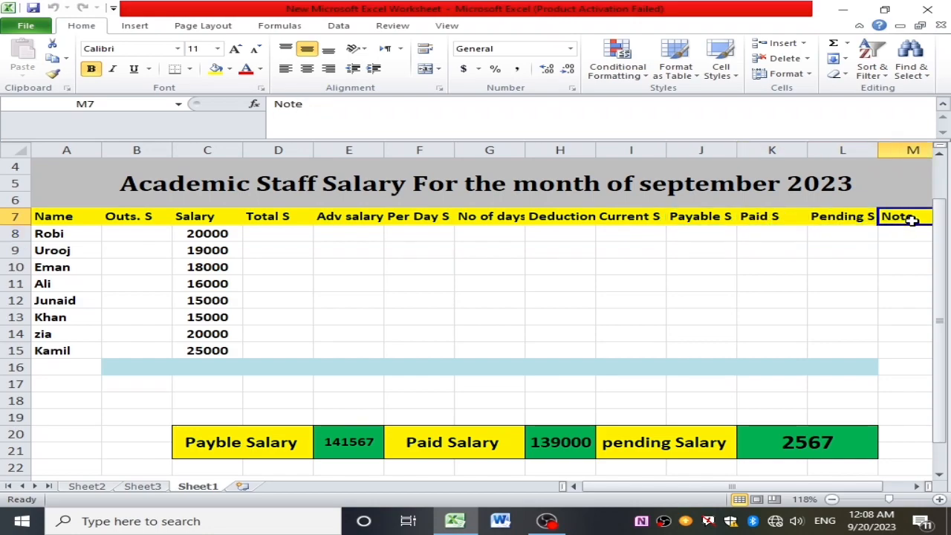
Step: Enter an outstanding salary of 2000 in B8 and fill it down the Outs. S column to B15
{"action": "left_click", "coordinate": [120, 236]}
{"action": "double_click", "coordinate": [120, 236]}
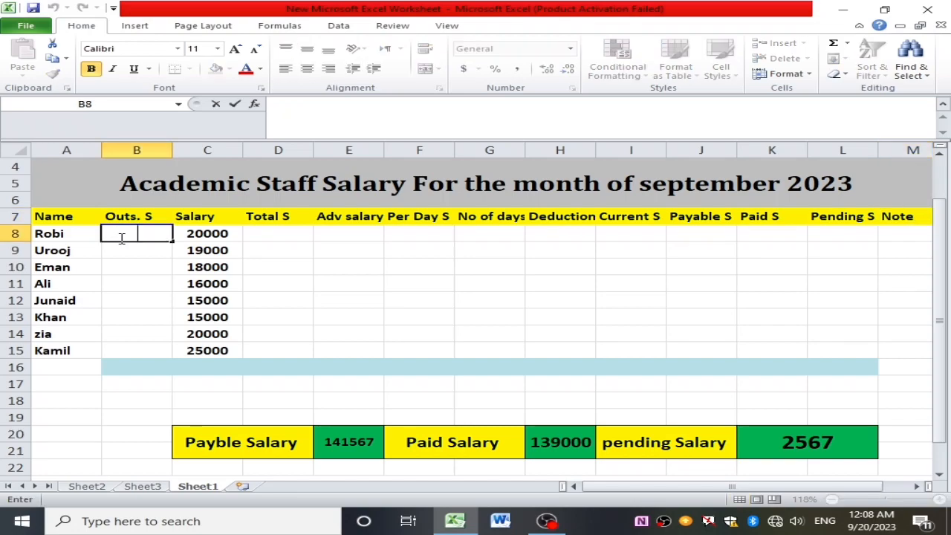
{"action": "type", "text": "2000"}
{"action": "left_click", "coordinate": [149, 267]}
{"action": "left_click", "coordinate": [145, 236]}
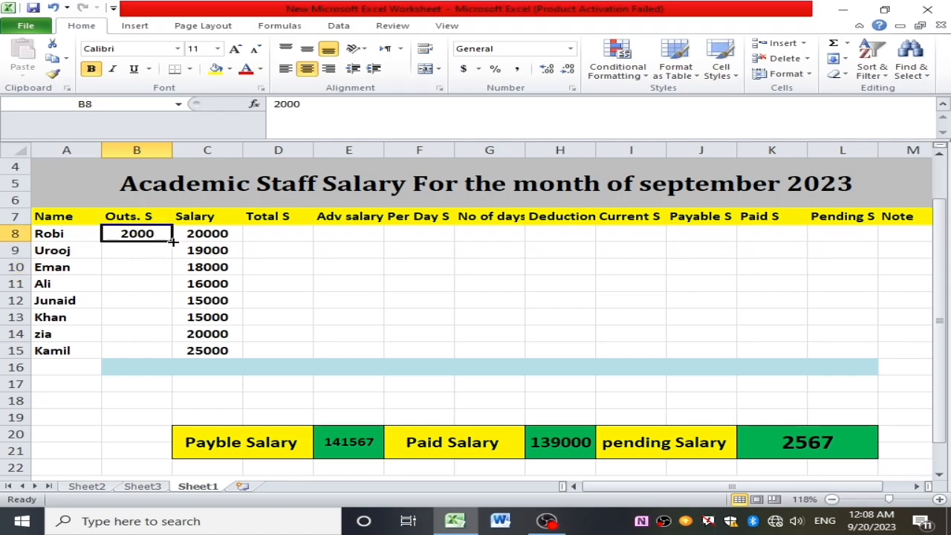
{"action": "left_click_drag", "start_coordinate": [172, 242], "coordinate": [165, 355]}
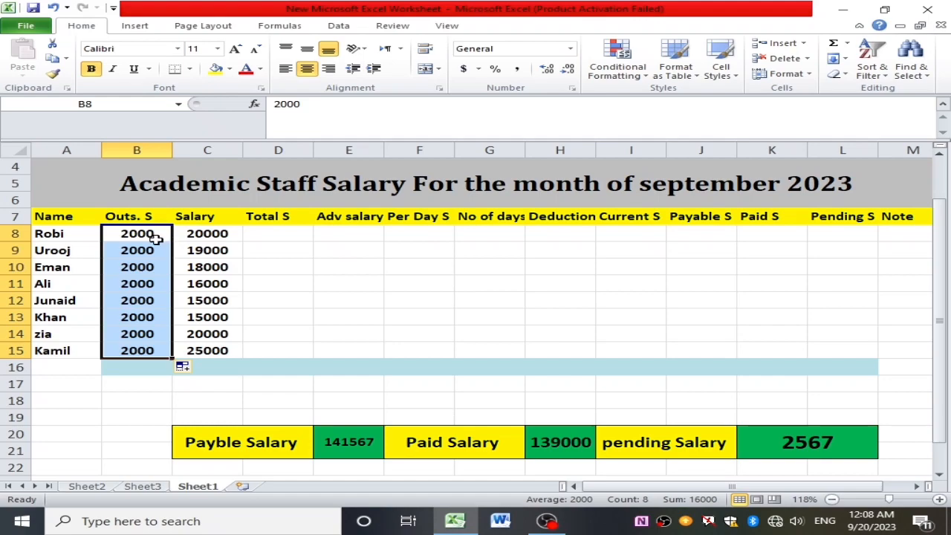
{"action": "left_click", "coordinate": [357, 267]}
Step: Calculate the total salary in D8 with =SUM(B8:C8) and fill the formula down to D15
{"action": "left_click", "coordinate": [138, 233]}
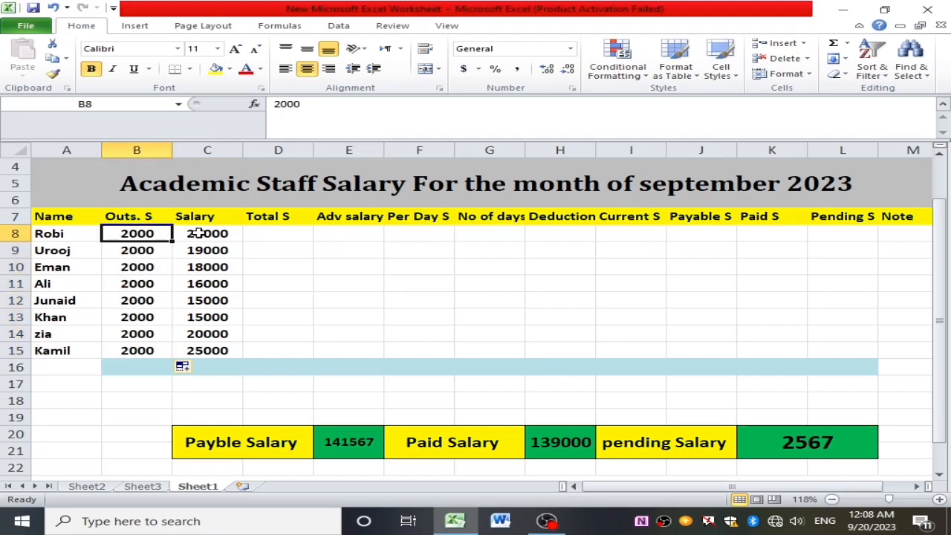
{"action": "left_click", "coordinate": [225, 234]}
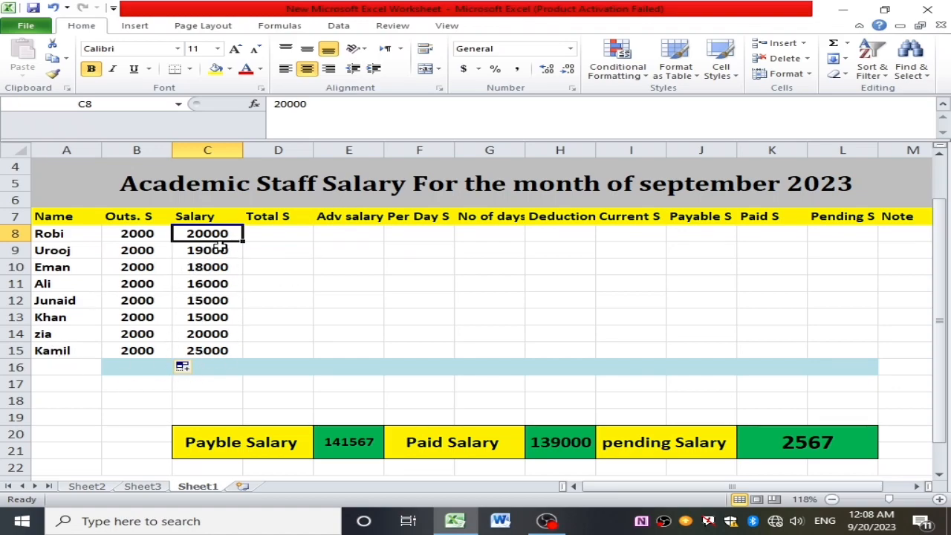
{"action": "left_click", "coordinate": [274, 235]}
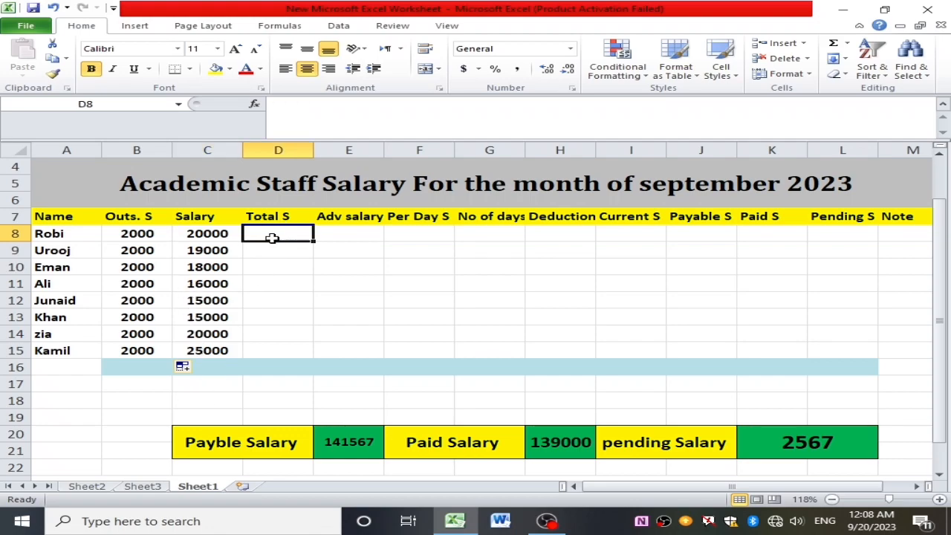
{"action": "double_click", "coordinate": [275, 235]}
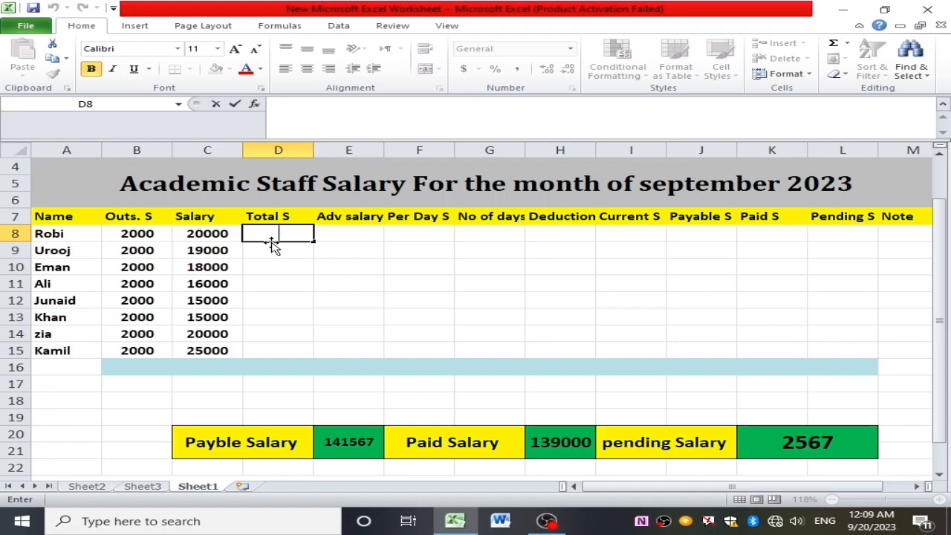
{"action": "type", "text": "="}
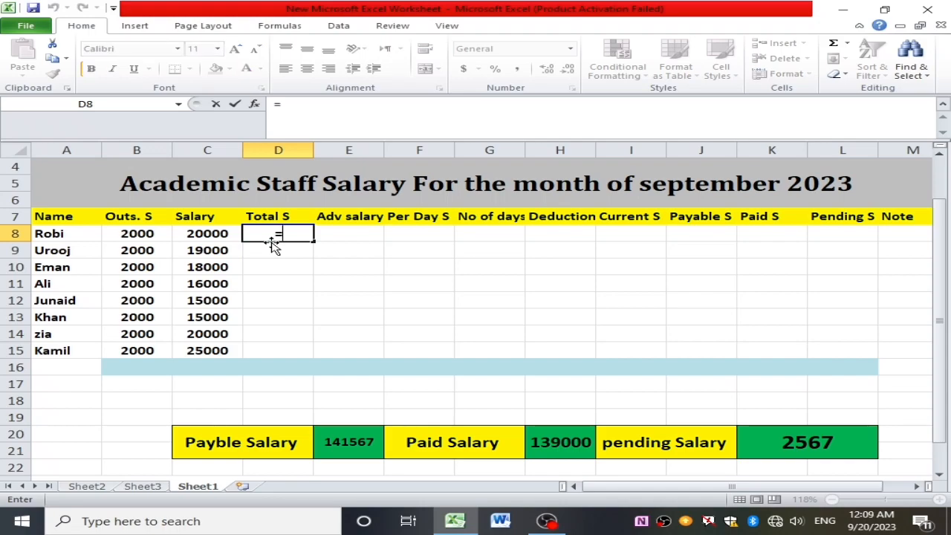
{"action": "type", "text": "sum("}
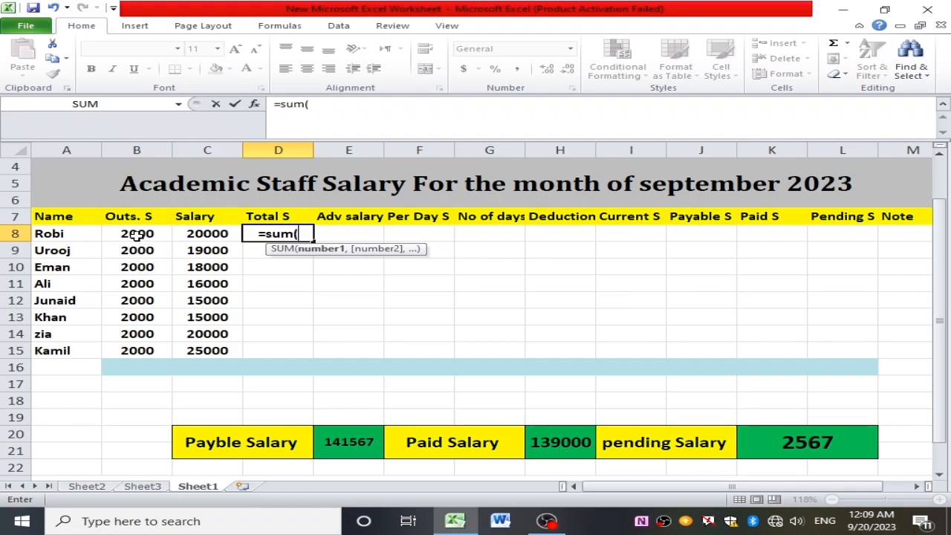
{"action": "left_click_drag", "start_coordinate": [134, 236], "coordinate": [189, 236]}
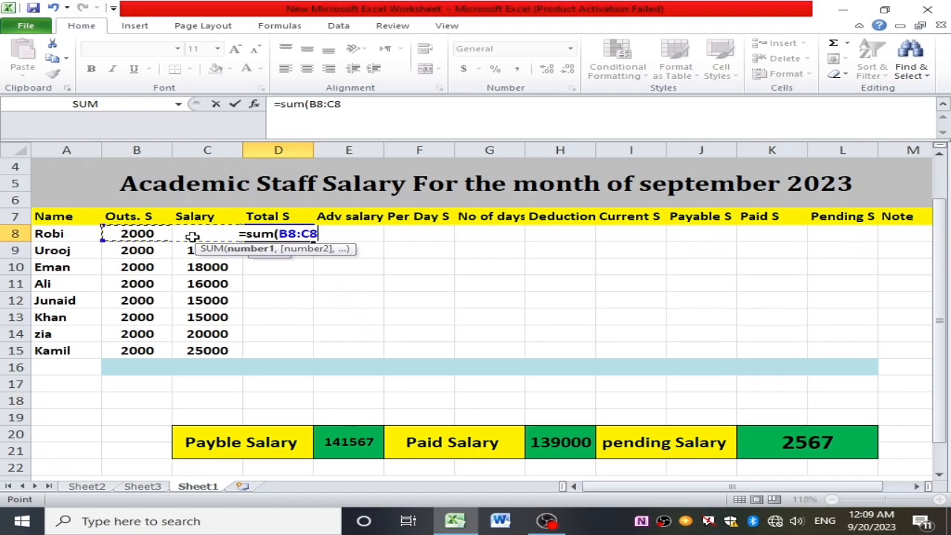
{"action": "key", "text": "Return"}
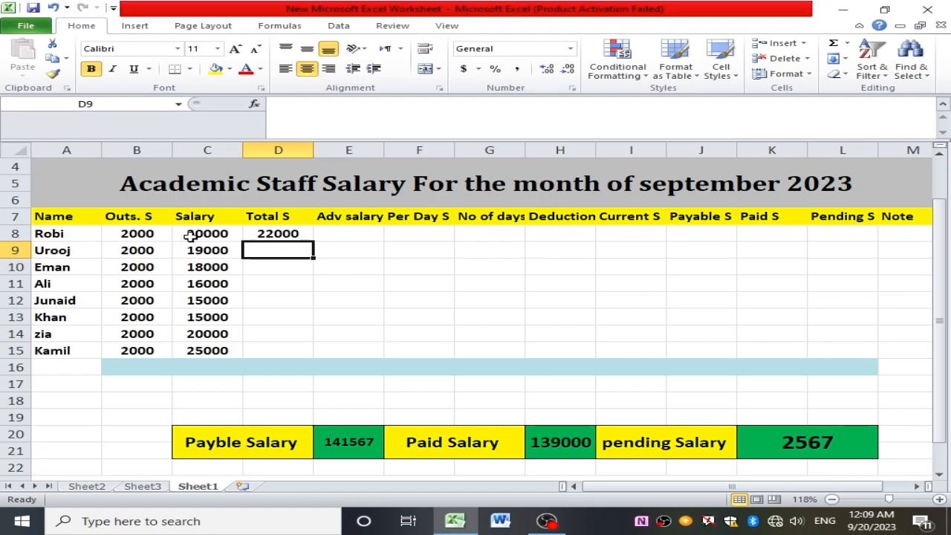
{"action": "left_click", "coordinate": [296, 235]}
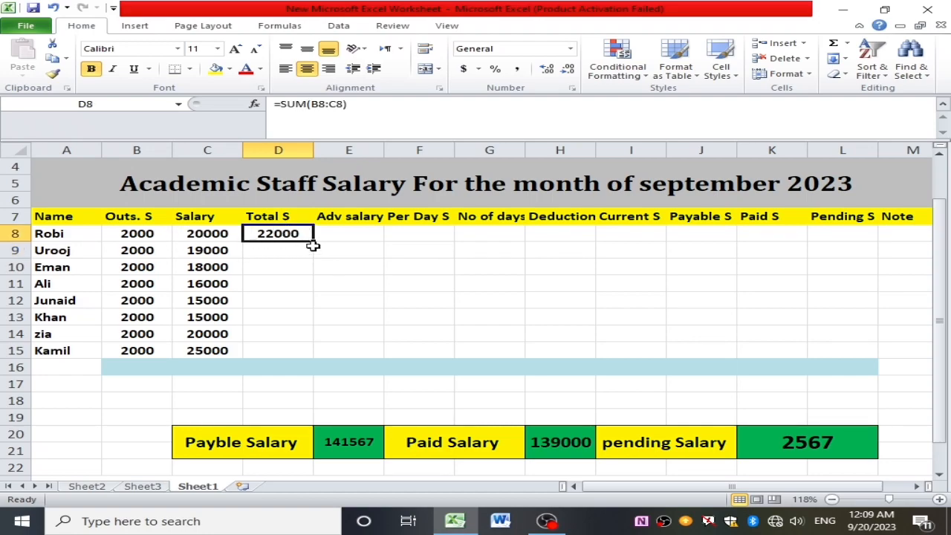
{"action": "left_click_drag", "start_coordinate": [312, 242], "coordinate": [313, 363]}
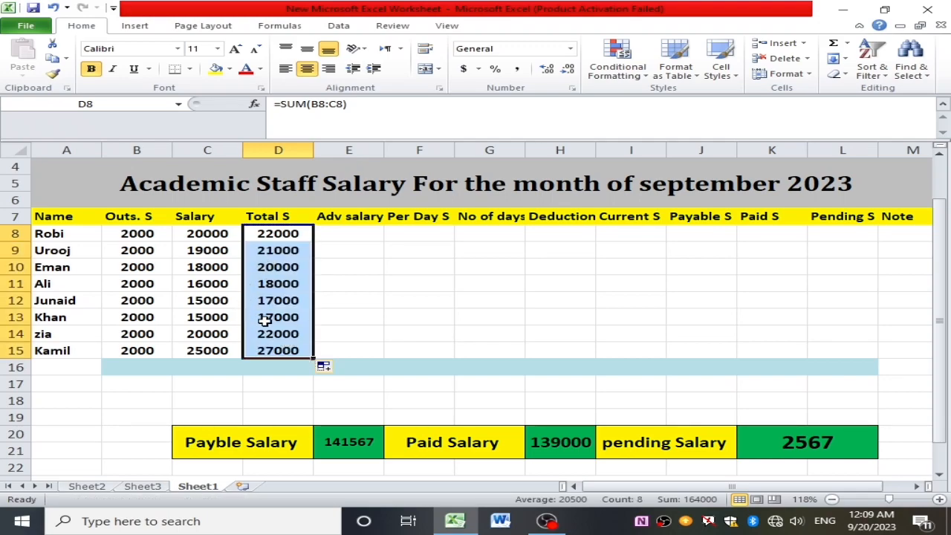
Step: Enter advance salaries of 5000, 0 and 4000 in cells E8 to E10 of the Adv salary column
{"action": "left_click", "coordinate": [351, 235]}
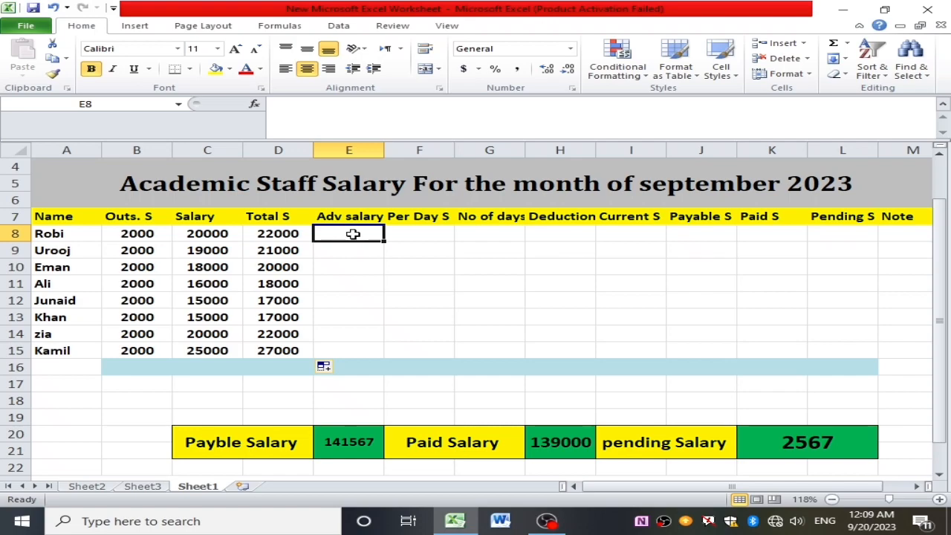
{"action": "double_click", "coordinate": [353, 235]}
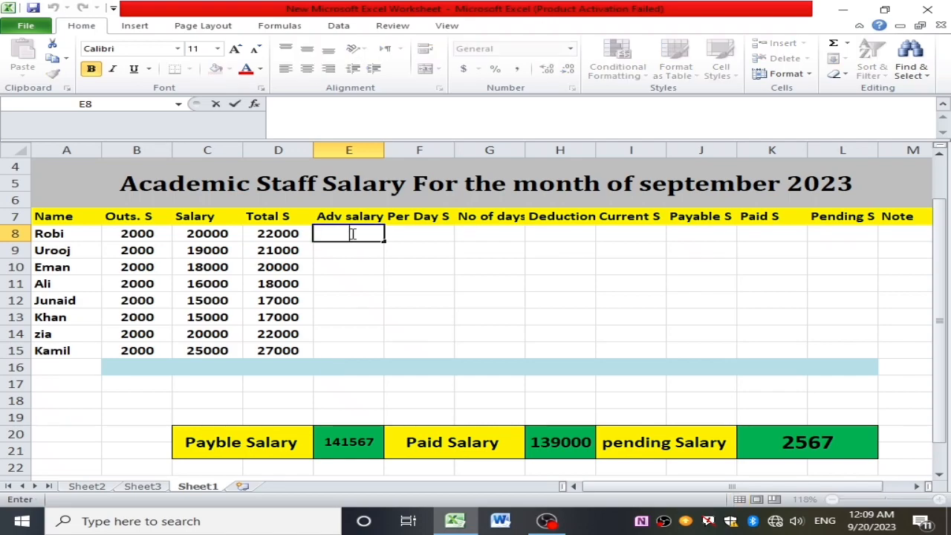
{"action": "type", "text": "5000"}
{"action": "key", "text": "Return"}
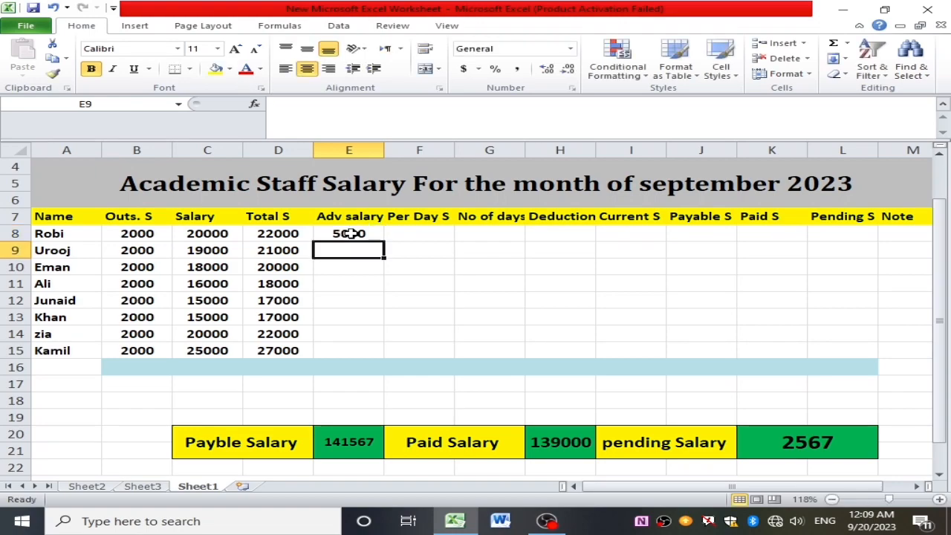
{"action": "type", "text": "0"}
{"action": "key", "text": "Return"}
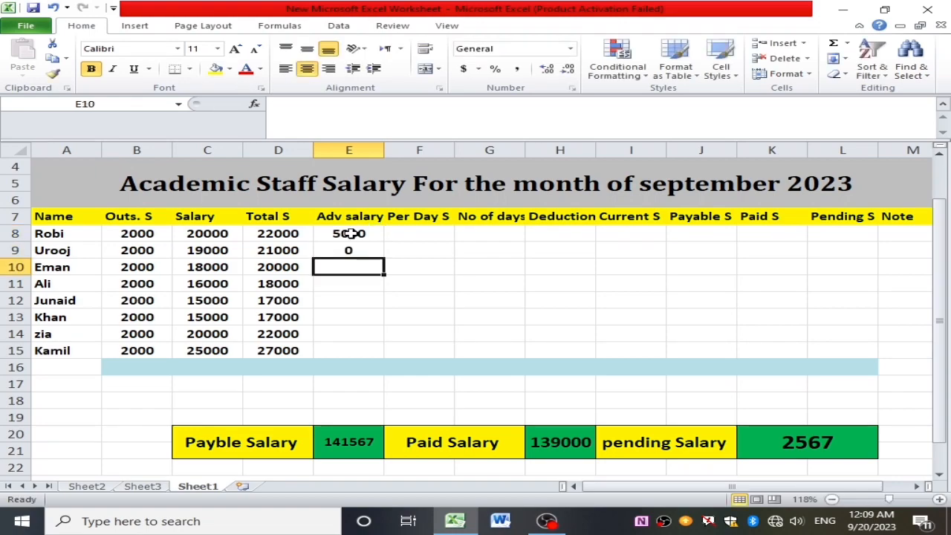
{"action": "type", "text": "5"}
{"action": "key", "text": "BackSpace"}
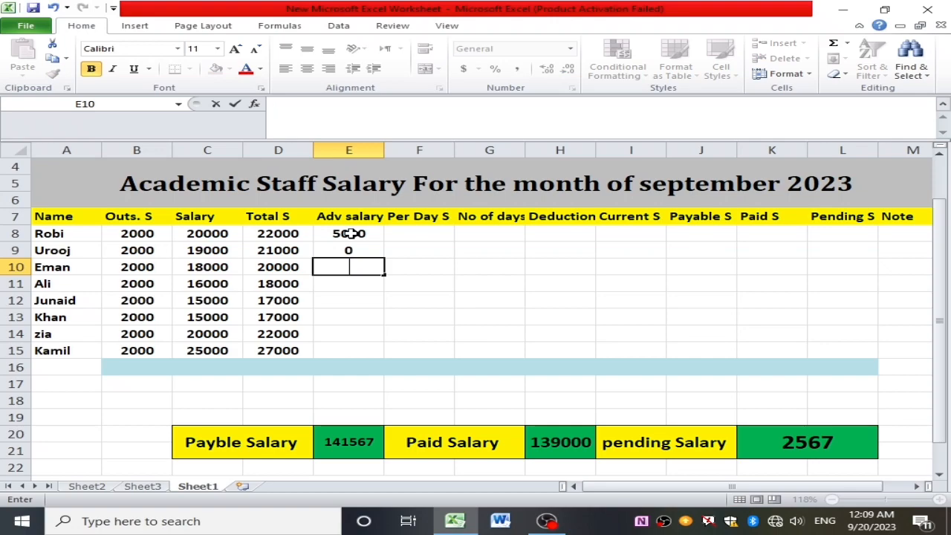
{"action": "type", "text": "4000"}
{"action": "key", "text": "Return"}
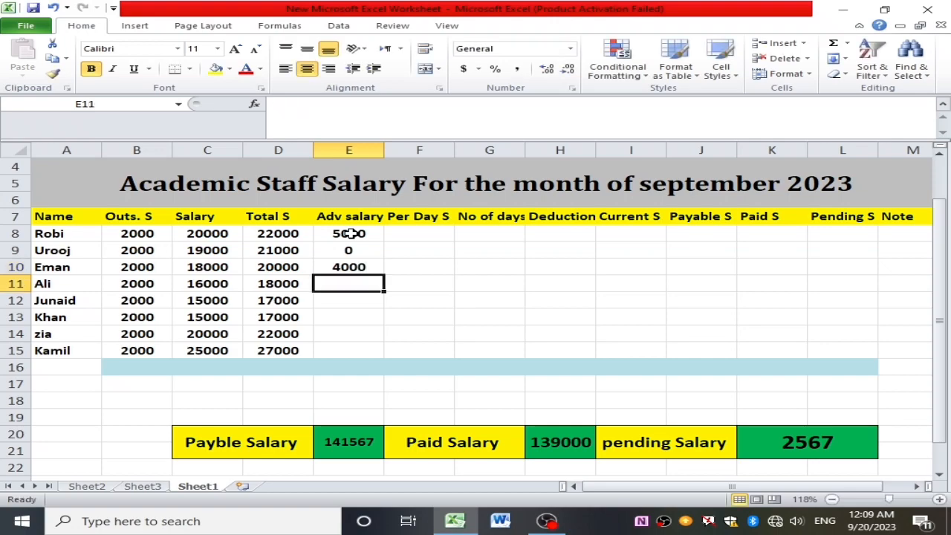
Step: Enter advance salaries of 0, 3000, 0, 0 and 2000 in cells E11 to E15 of the Adv salary column
{"action": "type", "text": "0"}
{"action": "key", "text": "Return"}
{"action": "type", "text": "4"}
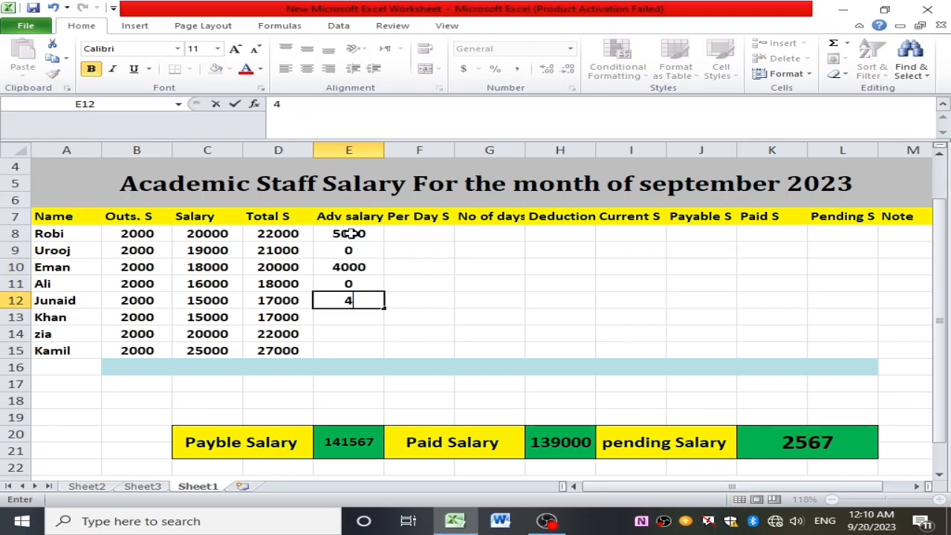
{"action": "key", "text": "BackSpace"}
{"action": "type", "text": "300"}
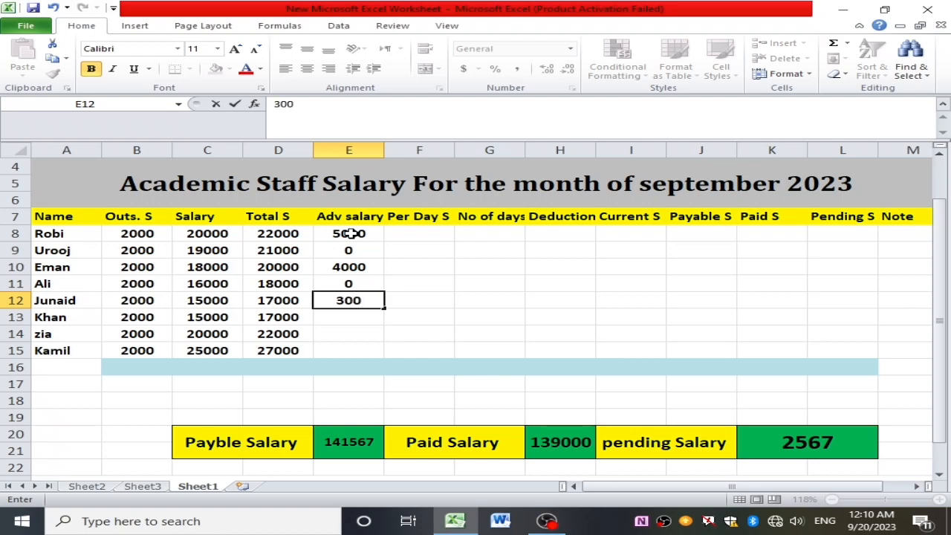
{"action": "type", "text": "0"}
{"action": "key", "text": "Return"}
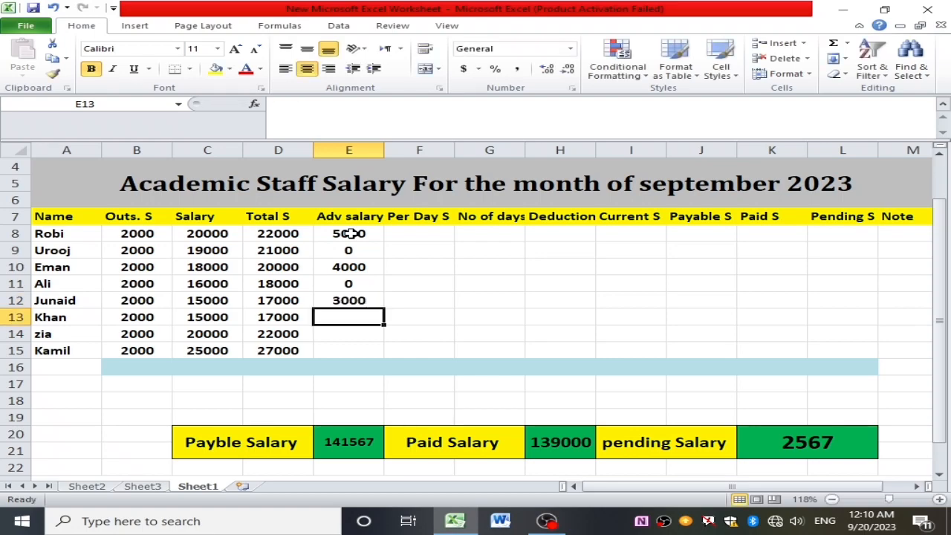
{"action": "type", "text": "0"}
{"action": "key", "text": "Return"}
{"action": "type", "text": "0"}
{"action": "key", "text": "Return"}
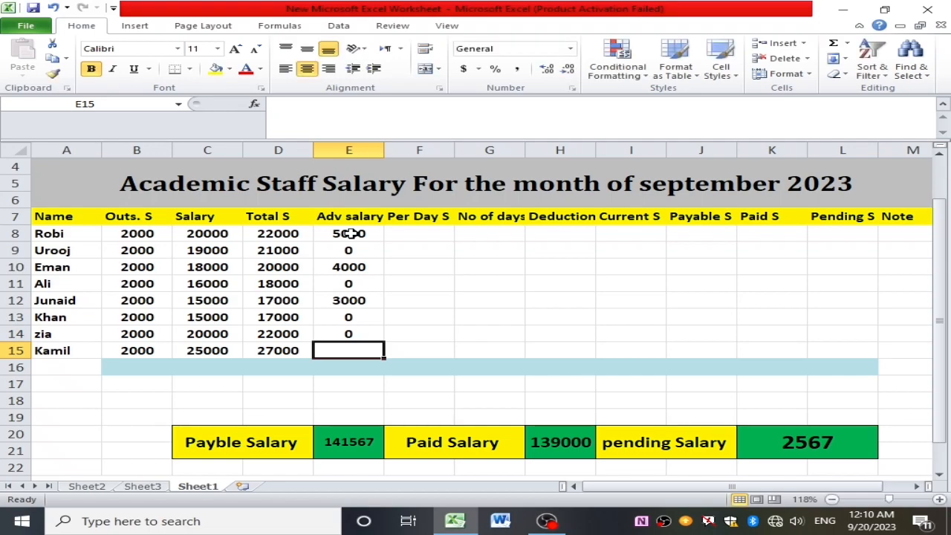
{"action": "type", "text": "4"}
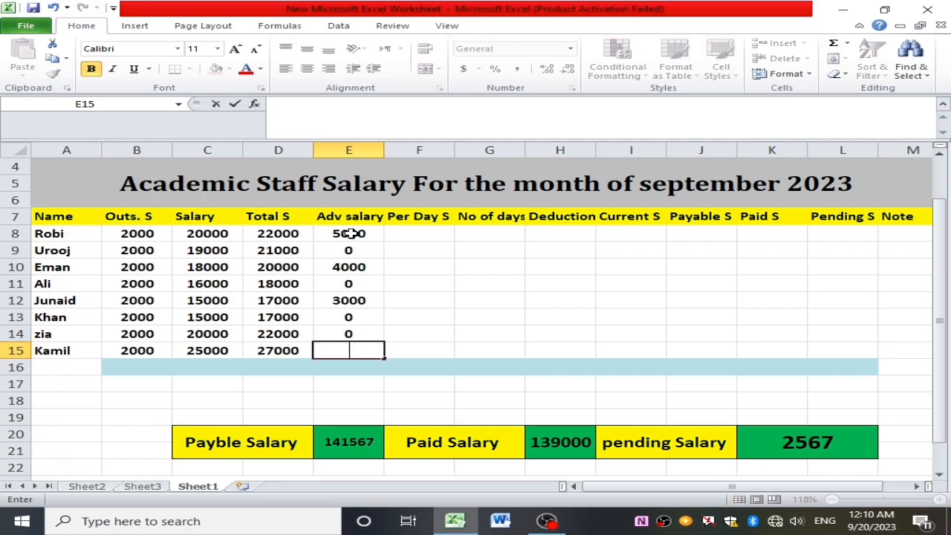
{"action": "type", "text": "000"}
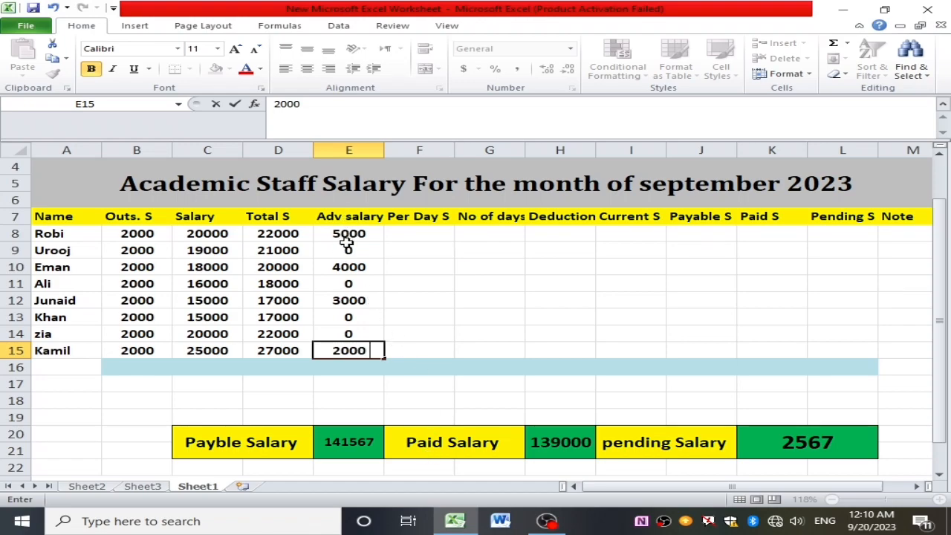
{"action": "left_click_drag", "start_coordinate": [347, 237], "coordinate": [367, 334]}
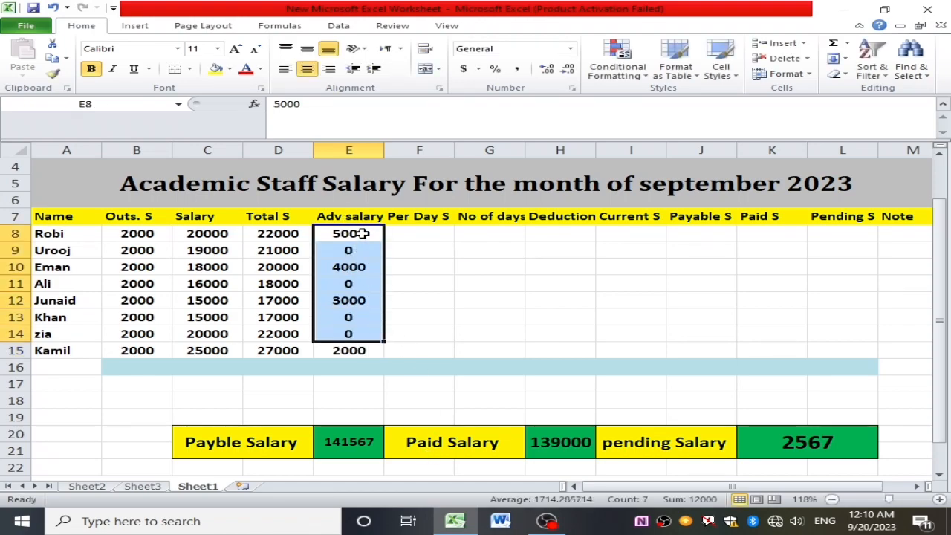
{"action": "mouse_move", "coordinate": [339, 236]}
{"action": "left_mouse_down"}
{"action": "mouse_move", "coordinate": [344, 302]}
{"action": "mouse_move", "coordinate": [334, 332]}
{"action": "mouse_move", "coordinate": [346, 233]}
{"action": "left_mouse_up"}
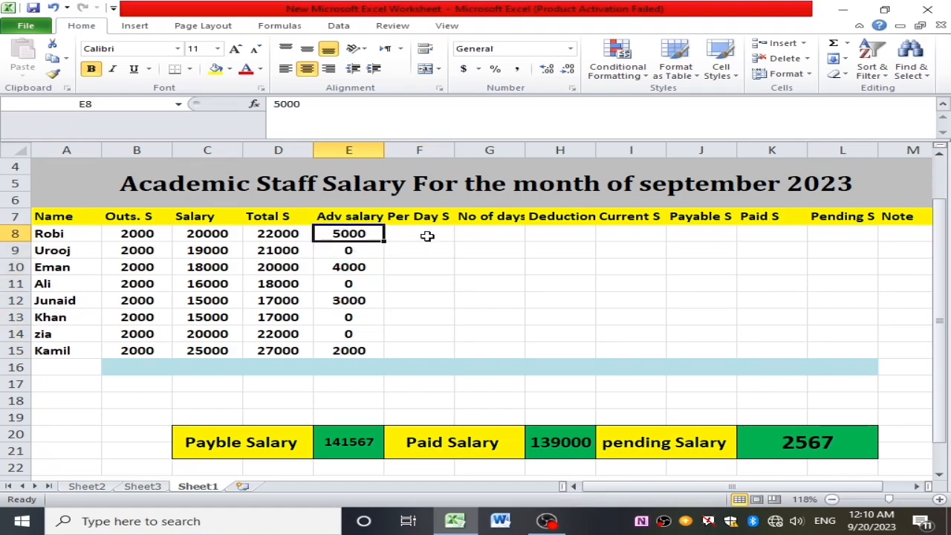
Step: Calculate the per-day salary in F8 with =C8/30 and fill the formula down to F15
{"action": "left_click", "coordinate": [428, 235]}
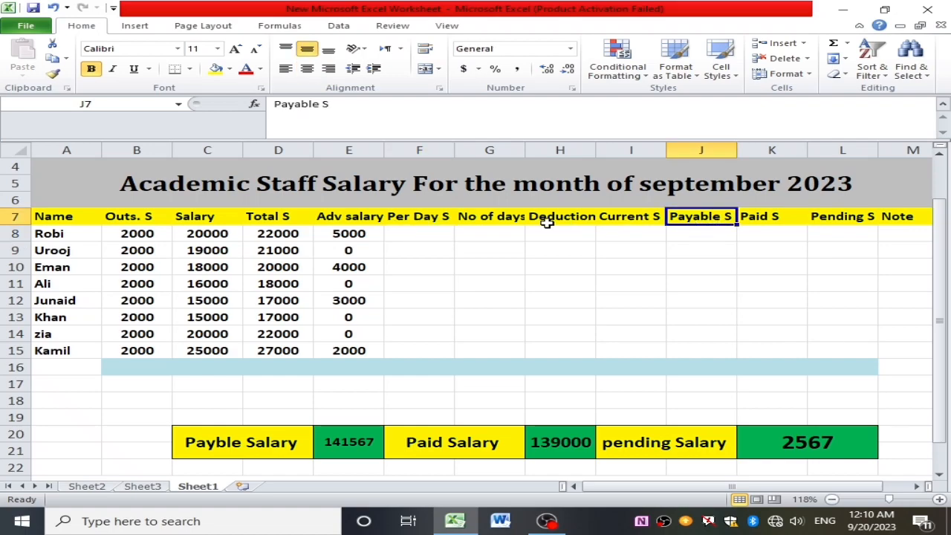
{"action": "left_click", "coordinate": [411, 220]}
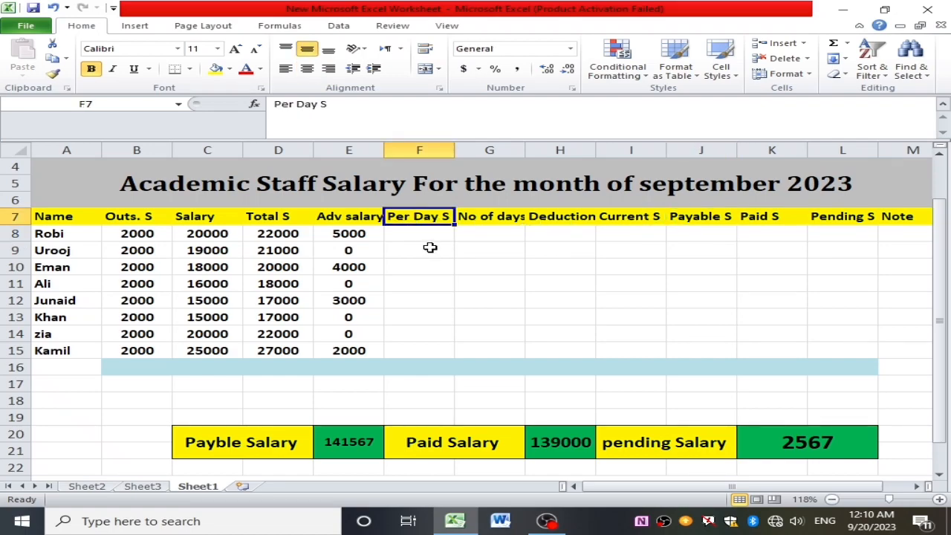
{"action": "double_click", "coordinate": [426, 233]}
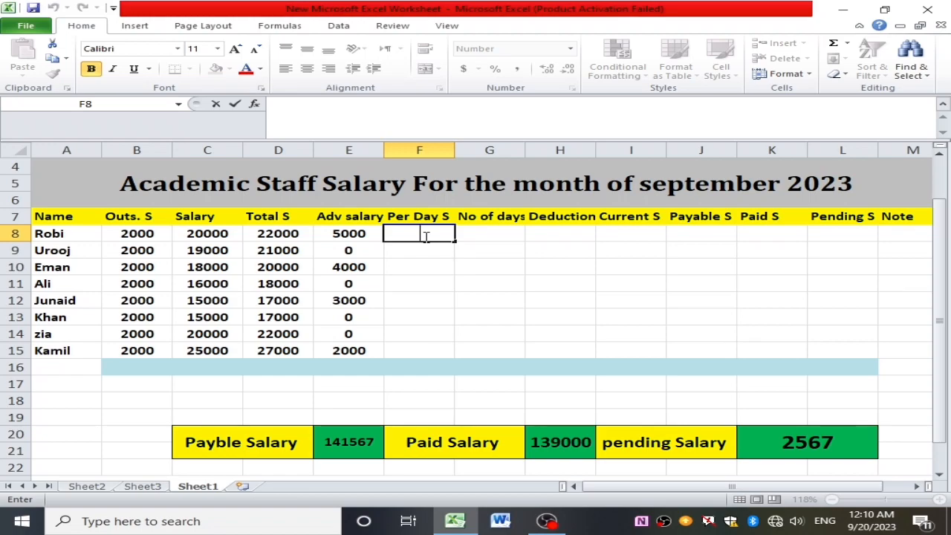
{"action": "type", "text": "="}
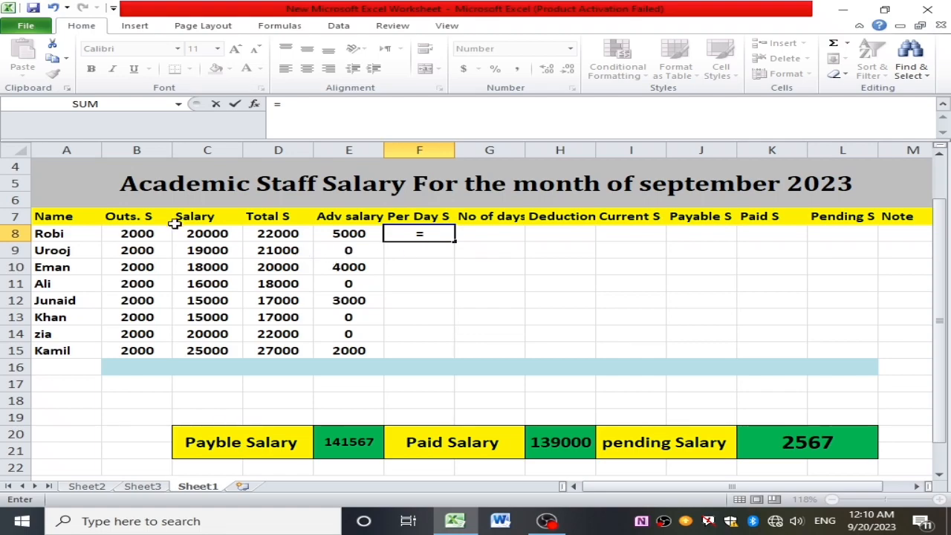
{"action": "left_click", "coordinate": [214, 236]}
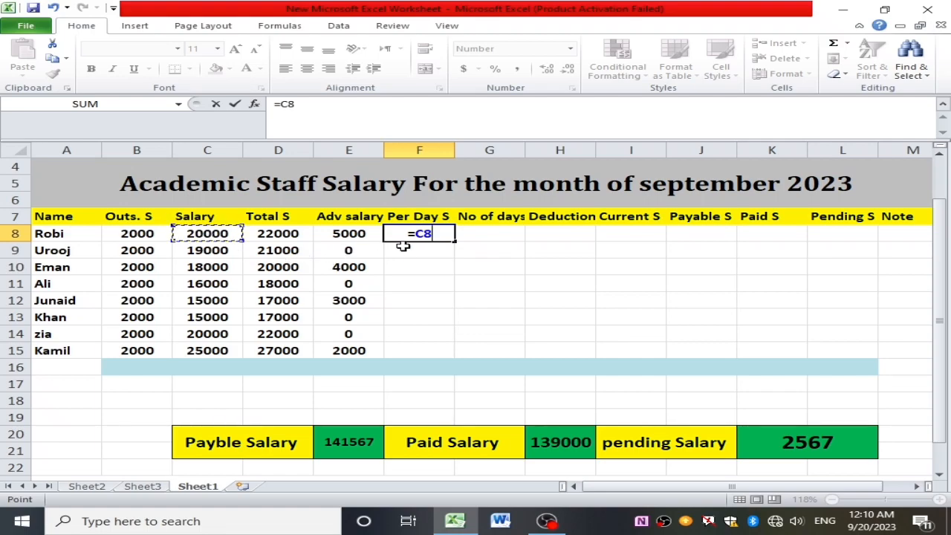
{"action": "type", "text": "/"}
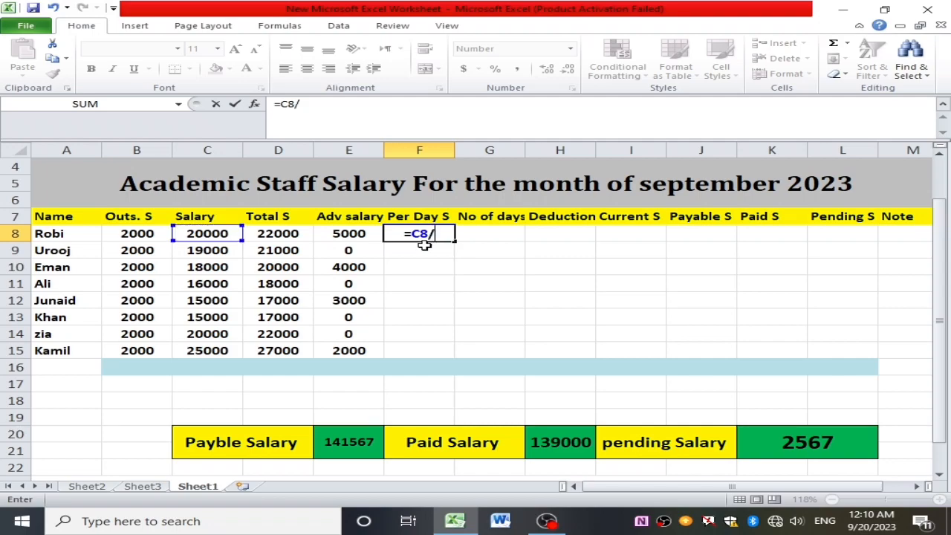
{"action": "type", "text": "30"}
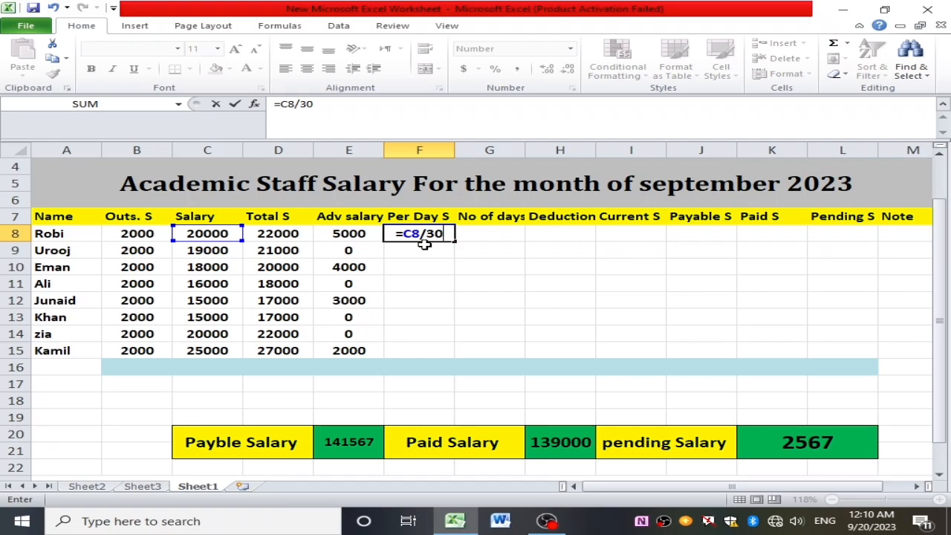
{"action": "key", "text": "Up"}
{"action": "left_click", "coordinate": [430, 237]}
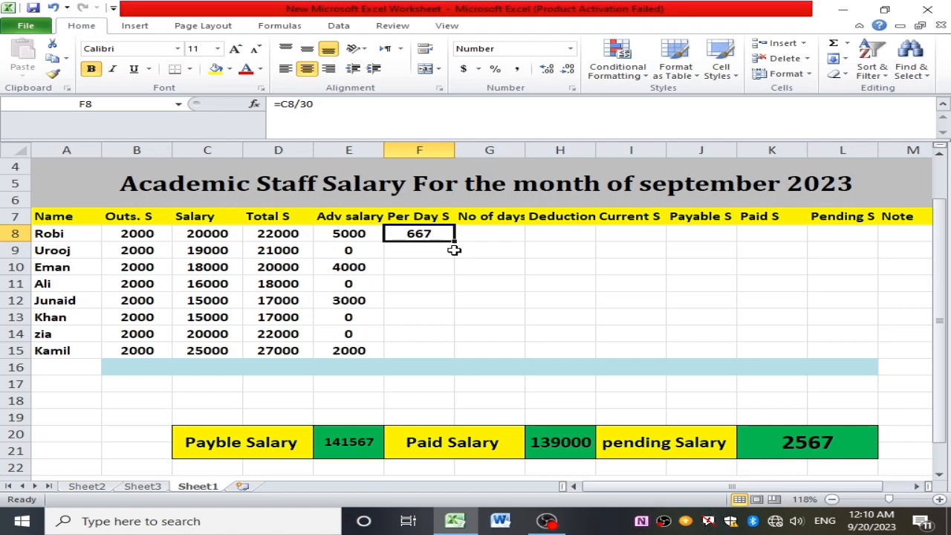
{"action": "left_click_drag", "start_coordinate": [455, 239], "coordinate": [442, 351]}
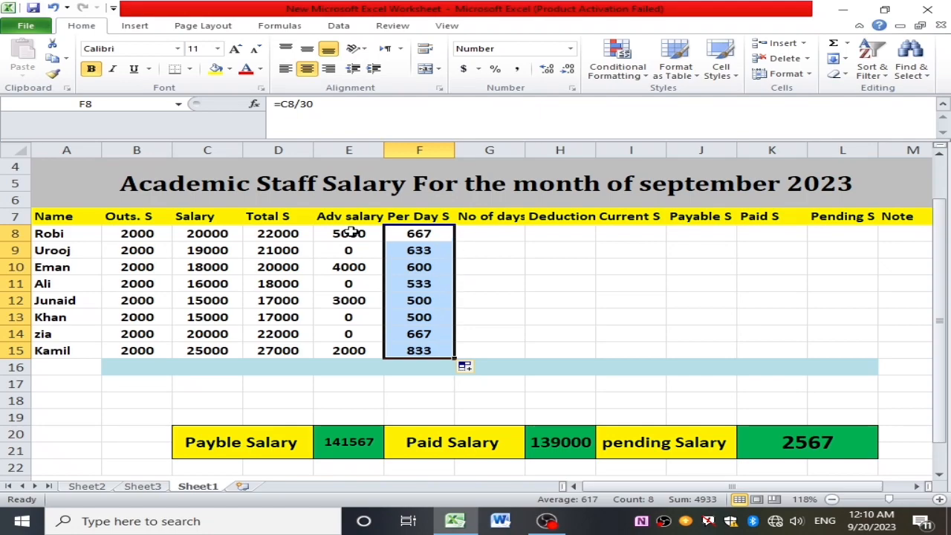
{"action": "left_click", "coordinate": [400, 254]}
{"action": "left_click", "coordinate": [423, 318]}
{"action": "left_click", "coordinate": [422, 236]}
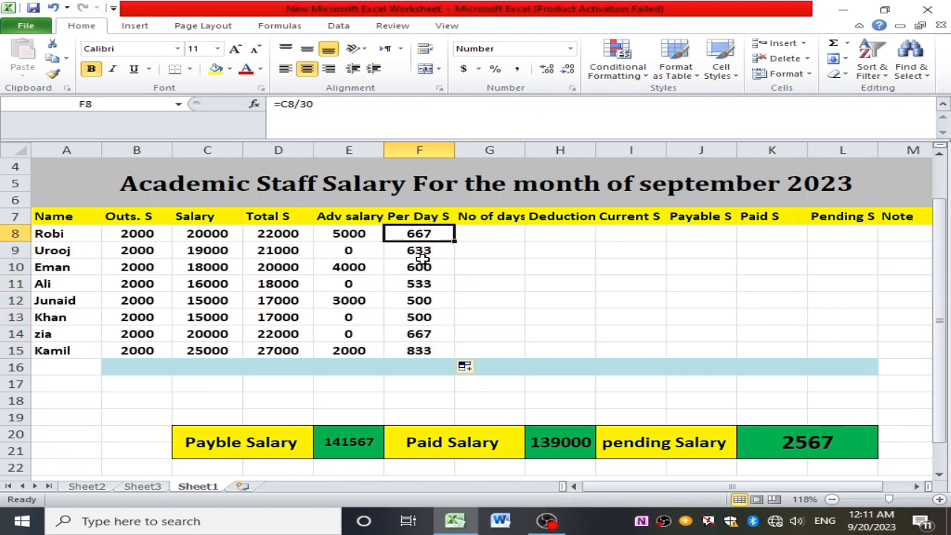
{"action": "left_click", "coordinate": [433, 335]}
{"action": "left_click", "coordinate": [438, 351]}
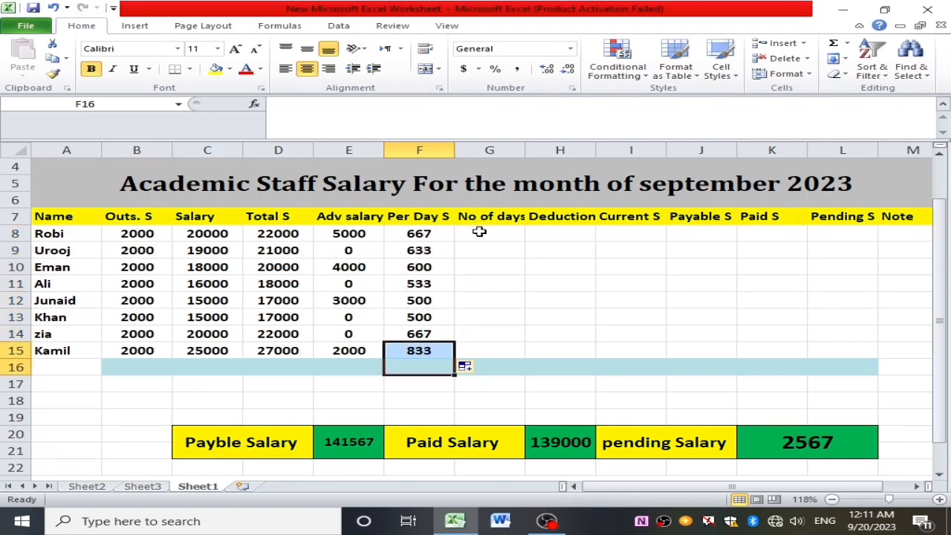
Step: Enter 29, 23, 28 and 27 in cells G8 to G11 of the No of days column
{"action": "left_click", "coordinate": [477, 234]}
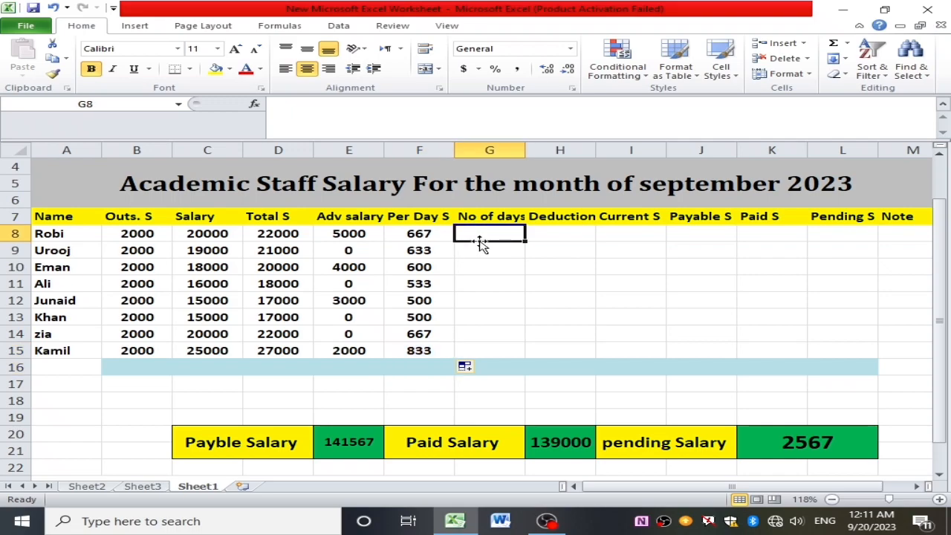
{"action": "key", "text": "Left"}
{"action": "key", "text": "Right"}
{"action": "type", "text": "2"}
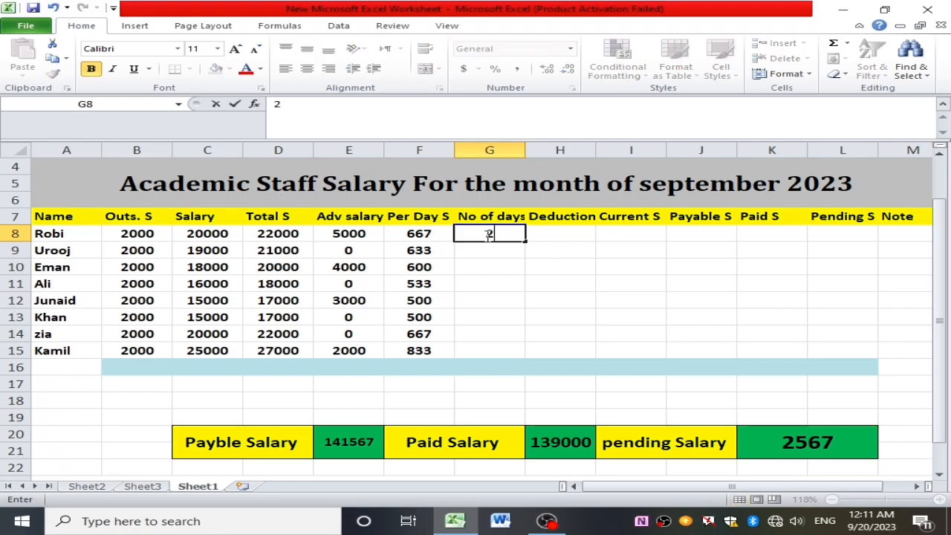
{"action": "type", "text": "9"}
{"action": "key", "text": "Return"}
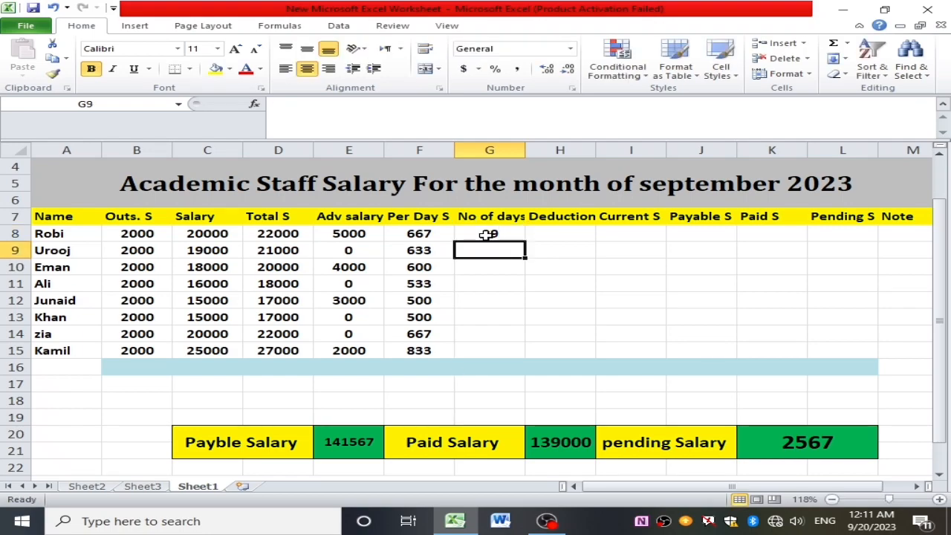
{"action": "type", "text": "23"}
{"action": "key", "text": "Return"}
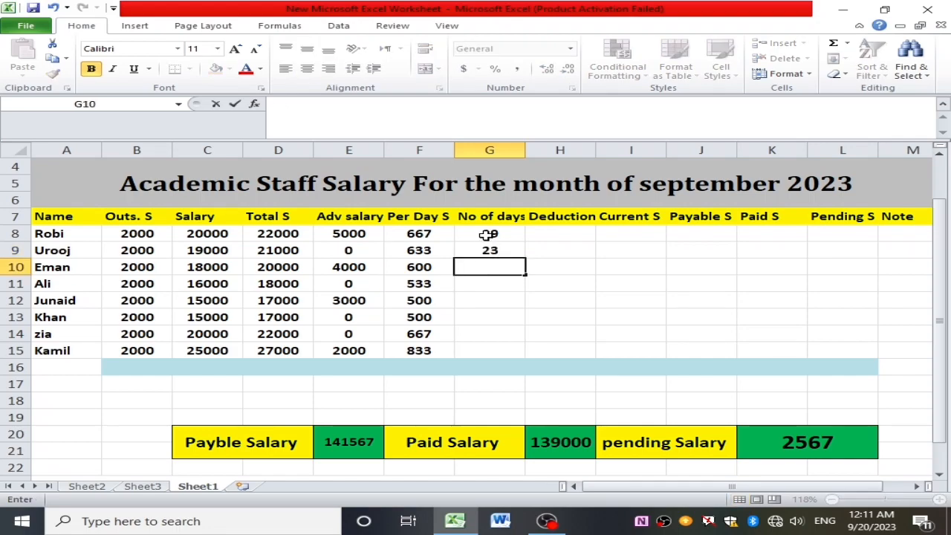
{"action": "type", "text": "28"}
{"action": "key", "text": "Return"}
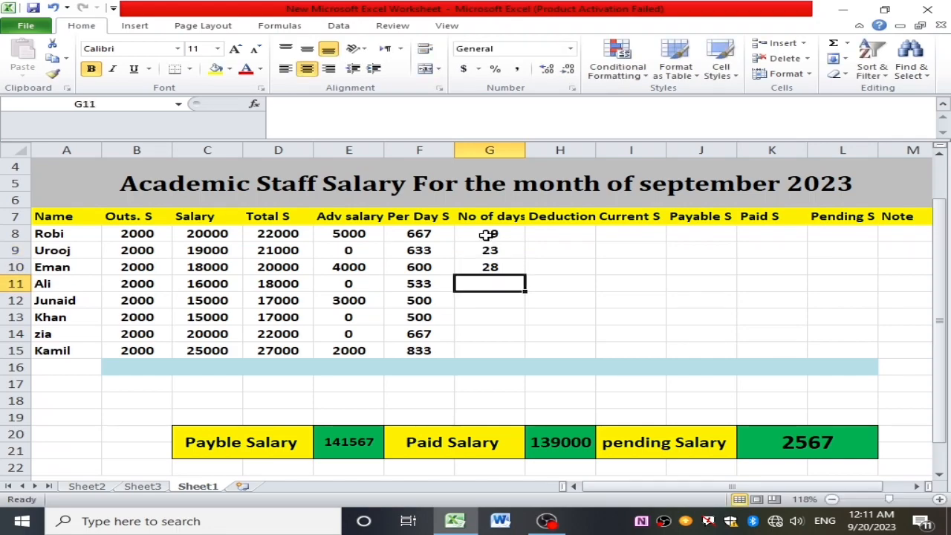
{"action": "type", "text": "27"}
{"action": "key", "text": "Return"}
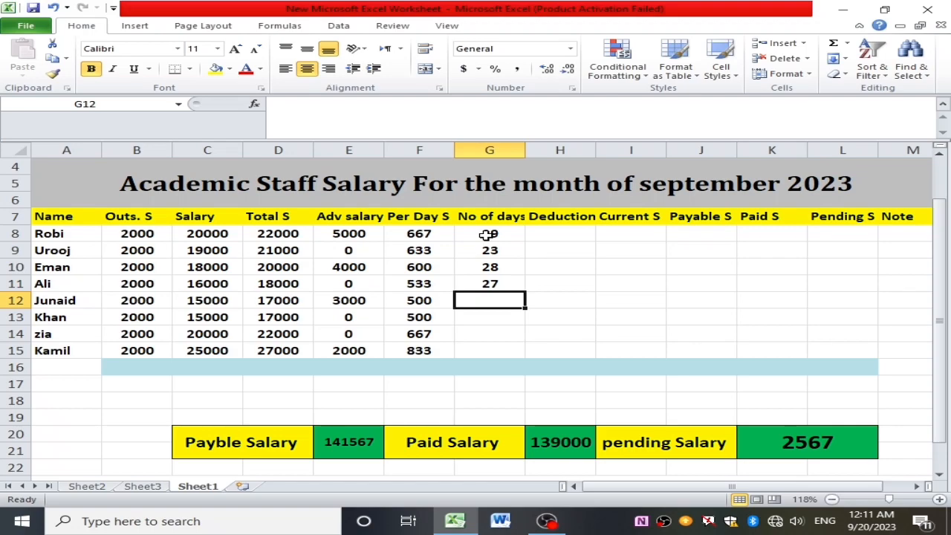
Step: Complete the No of days column by entering 25, 22, 26 and 27 in cells G12 to G15
{"action": "type", "text": "25"}
{"action": "key", "text": "Return"}
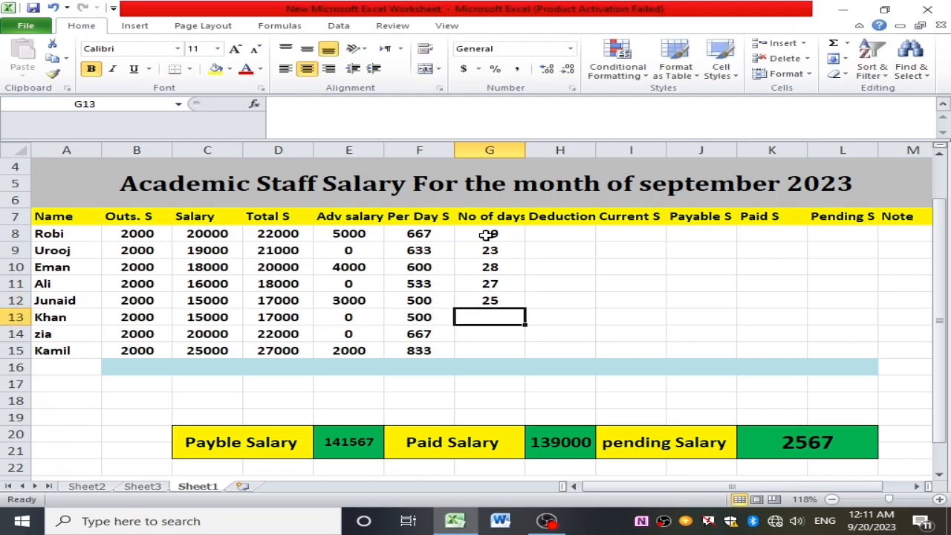
{"action": "type", "text": "22"}
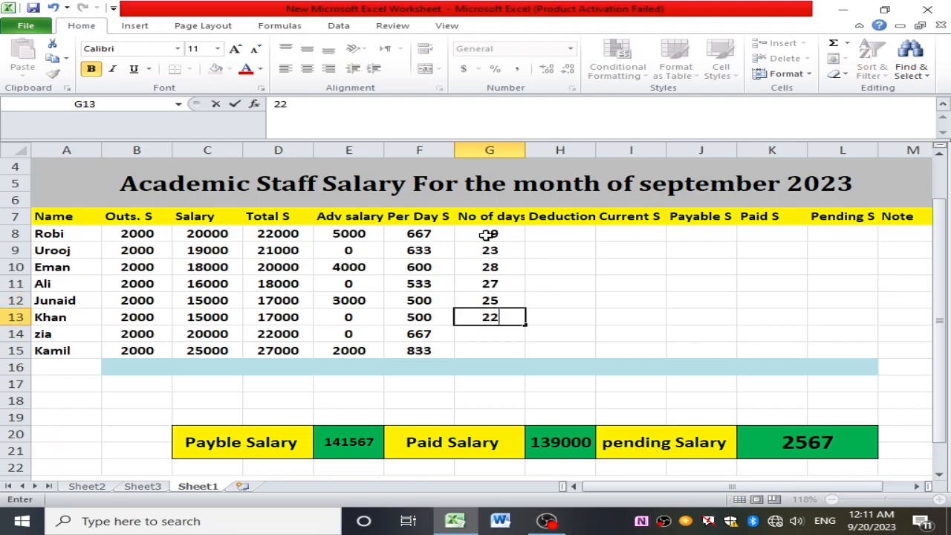
{"action": "key", "text": "Return"}
{"action": "type", "text": "2"}
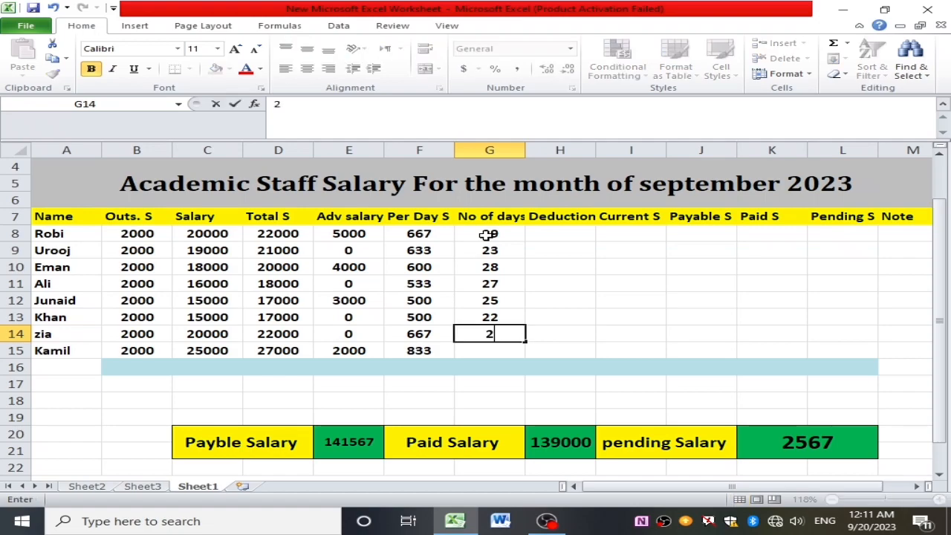
{"action": "type", "text": "6"}
{"action": "key", "text": "Return"}
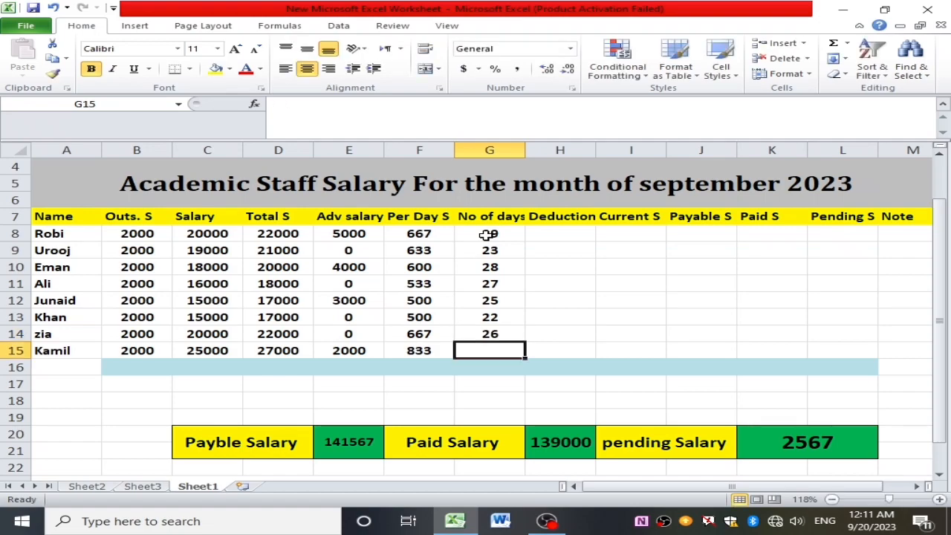
{"action": "type", "text": "27"}
{"action": "key", "text": "Return"}
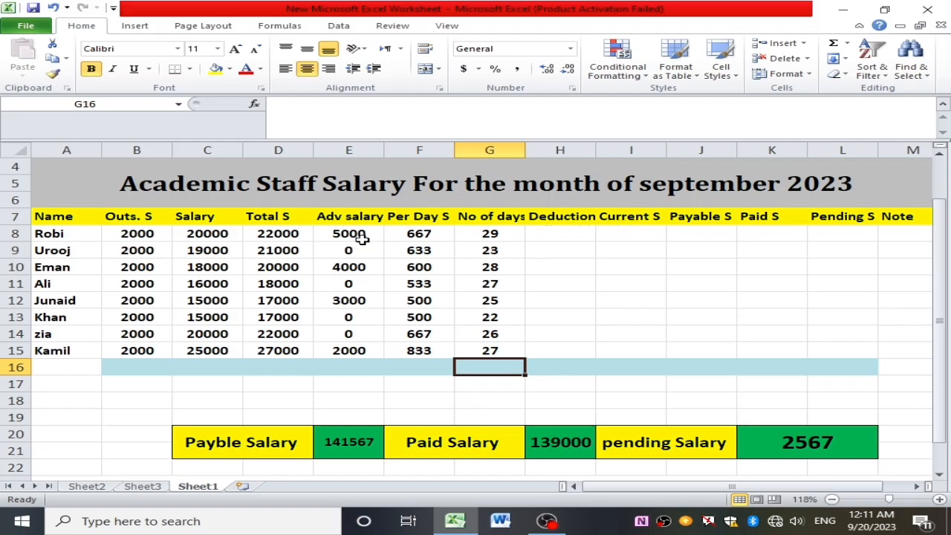
{"action": "left_click", "coordinate": [562, 220]}
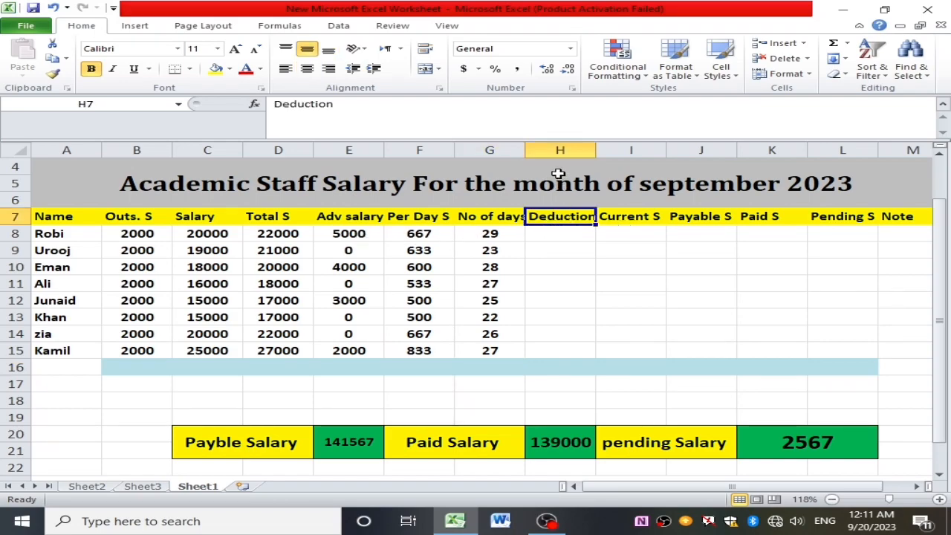
{"action": "left_click", "coordinate": [558, 145]}
{"action": "left_click", "coordinate": [623, 234]}
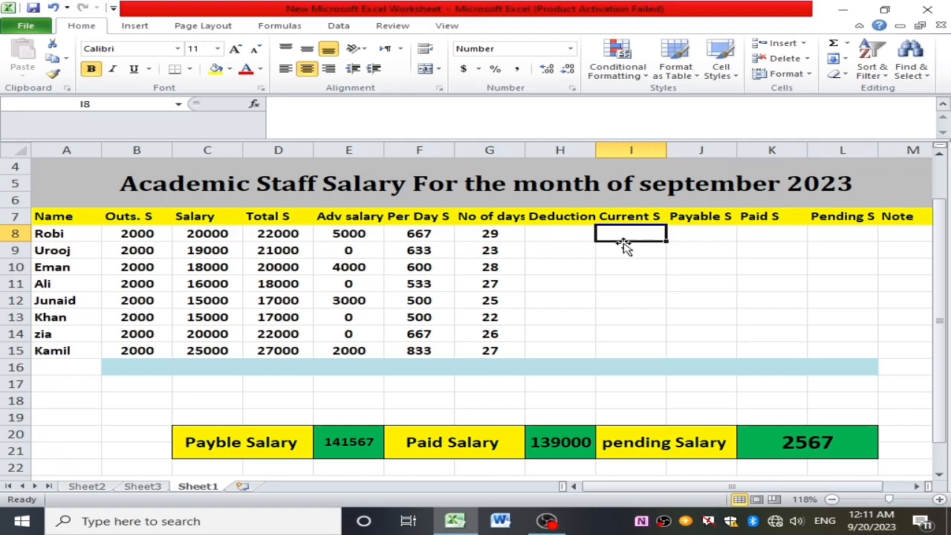
{"action": "double_click", "coordinate": [635, 234]}
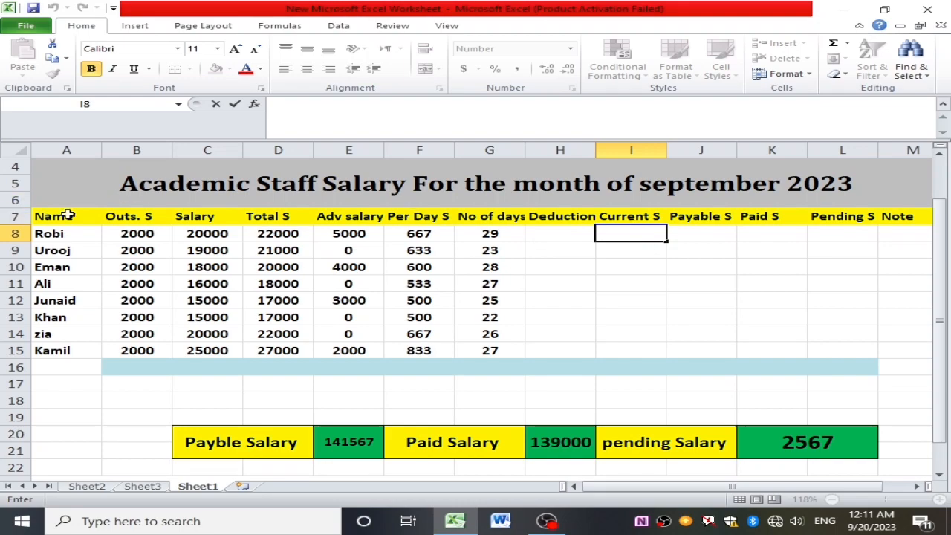
Step: Apply all borders to the salary table from the title row down through row 16
{"action": "left_click_drag", "start_coordinate": [64, 174], "coordinate": [381, 367]}
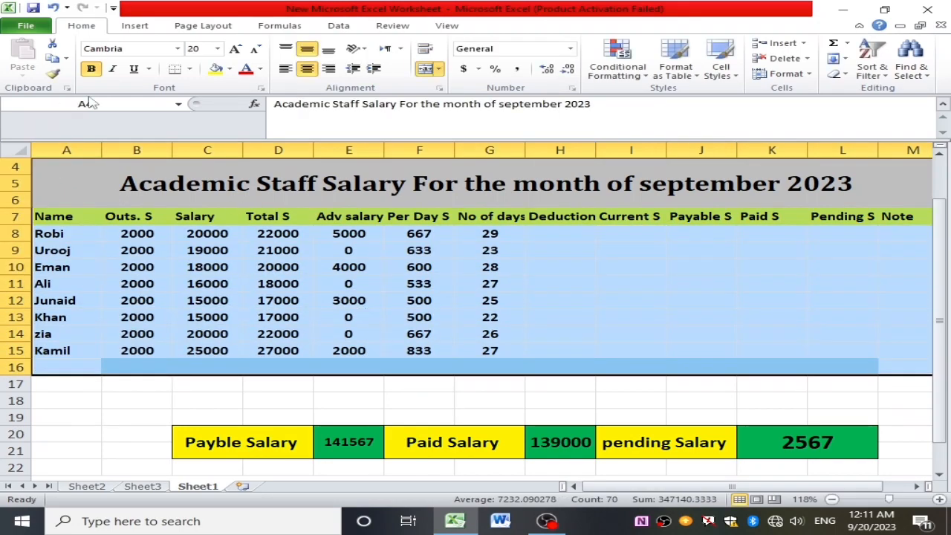
{"action": "left_click", "coordinate": [190, 68]}
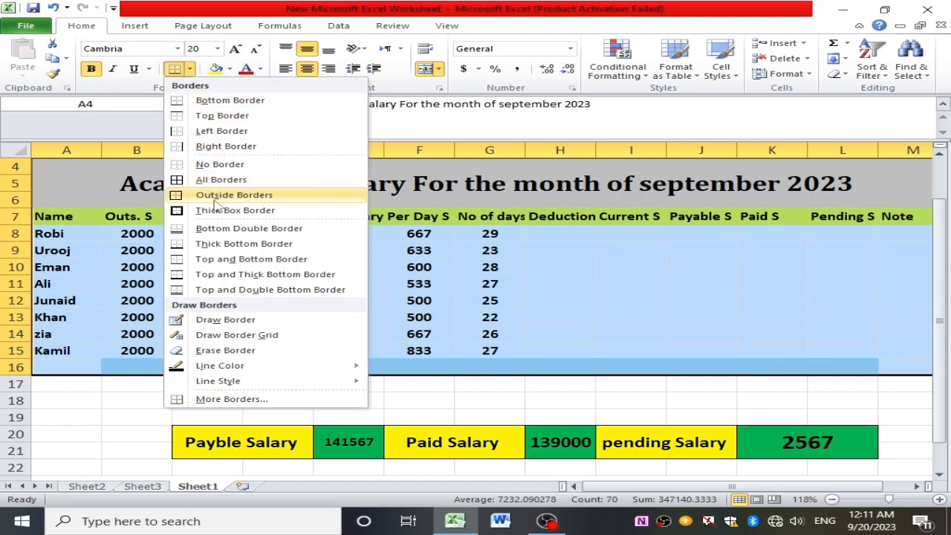
{"action": "left_click", "coordinate": [221, 180]}
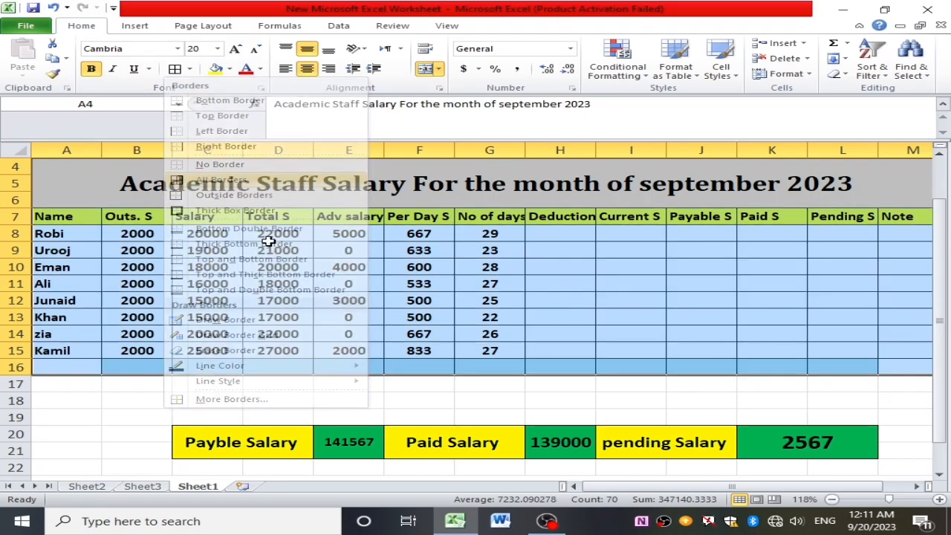
{"action": "left_click", "coordinate": [465, 366]}
{"action": "left_click", "coordinate": [409, 400]}
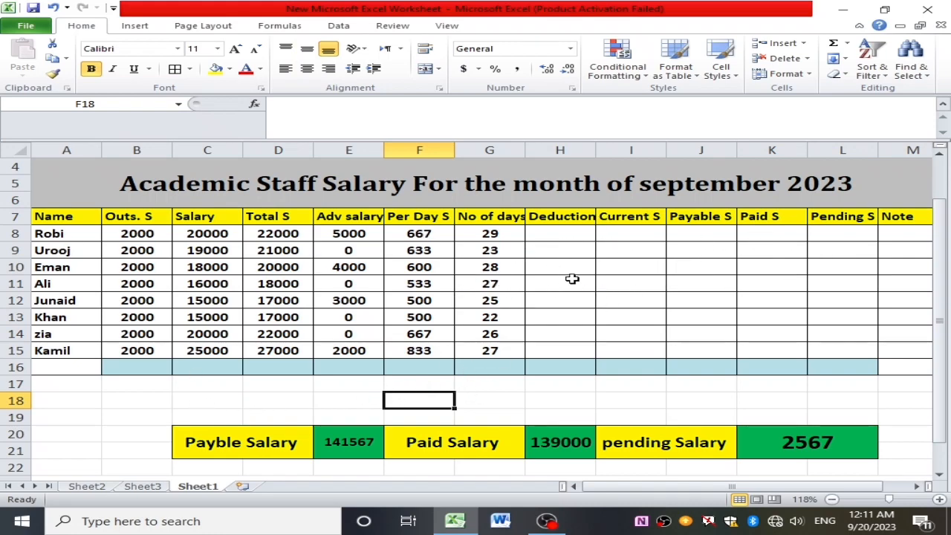
Step: Calculate the current salary in I8 with =F8*G8-E8 and fill the formula down to I15
{"action": "left_click", "coordinate": [631, 236]}
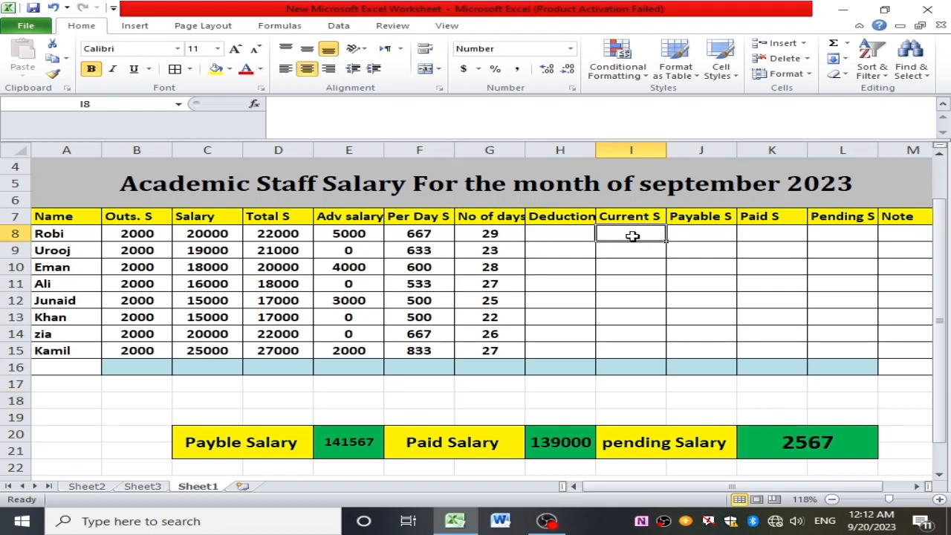
{"action": "double_click", "coordinate": [632, 237]}
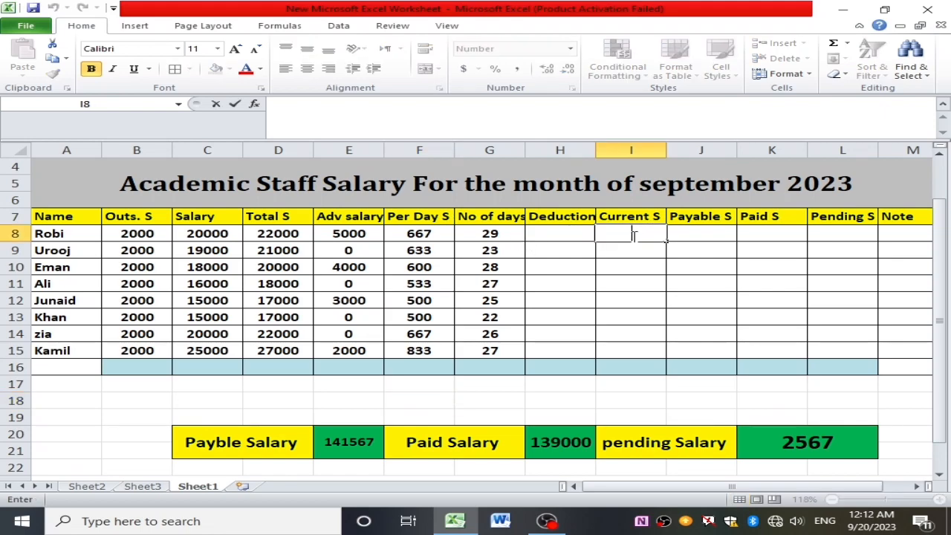
{"action": "type", "text": "="}
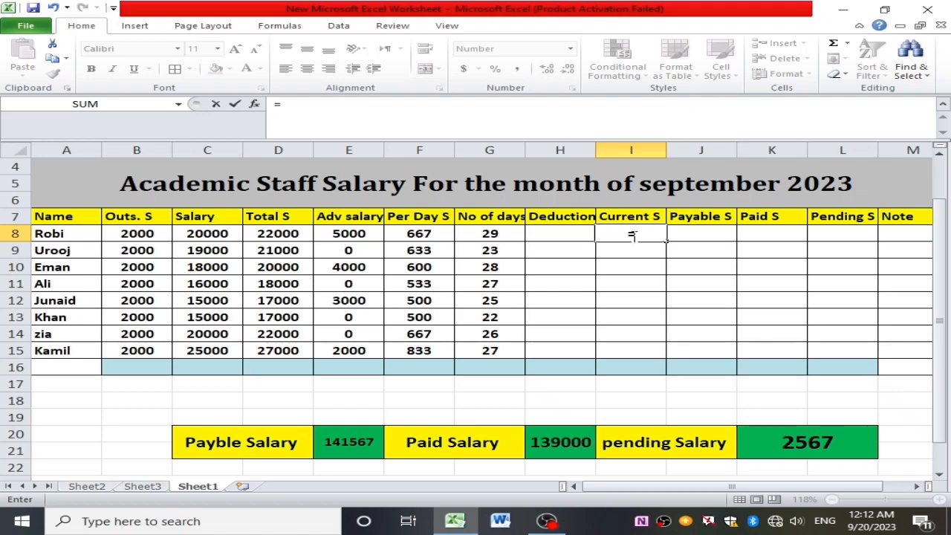
{"action": "left_click", "coordinate": [421, 234]}
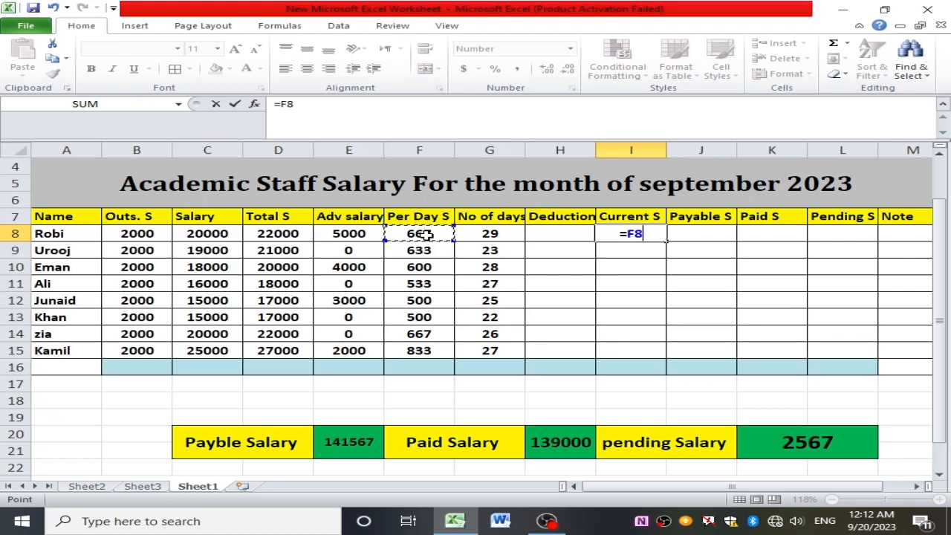
{"action": "type", "text": "*"}
{"action": "left_click", "coordinate": [479, 238]}
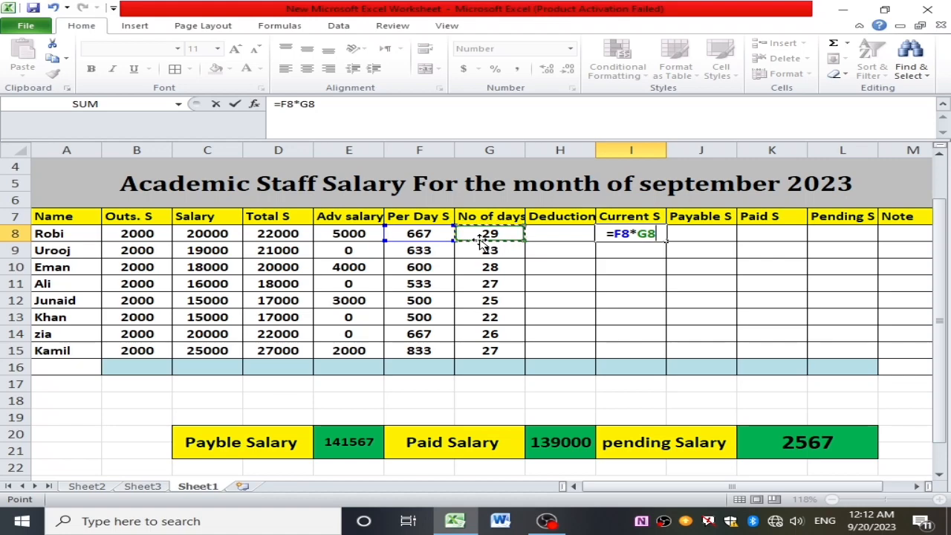
{"action": "type", "text": "-"}
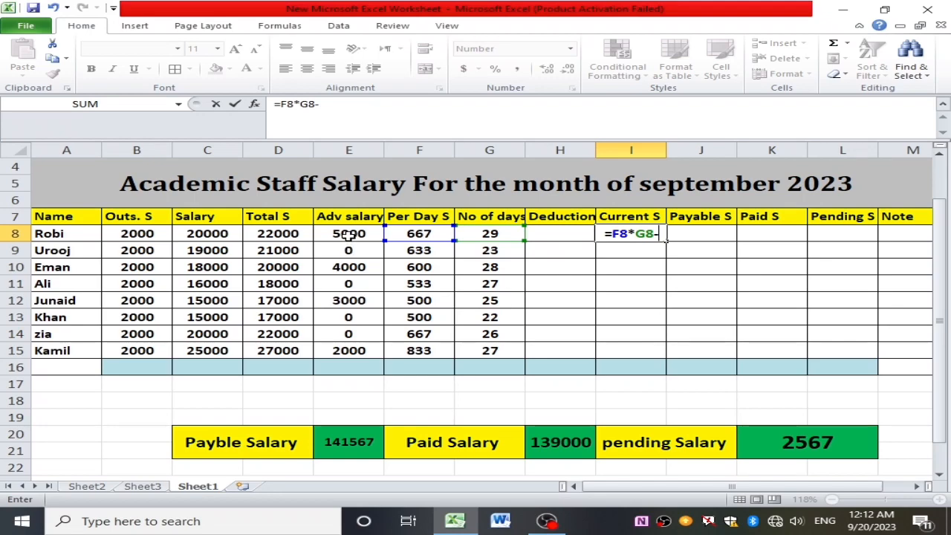
{"action": "left_click", "coordinate": [349, 235]}
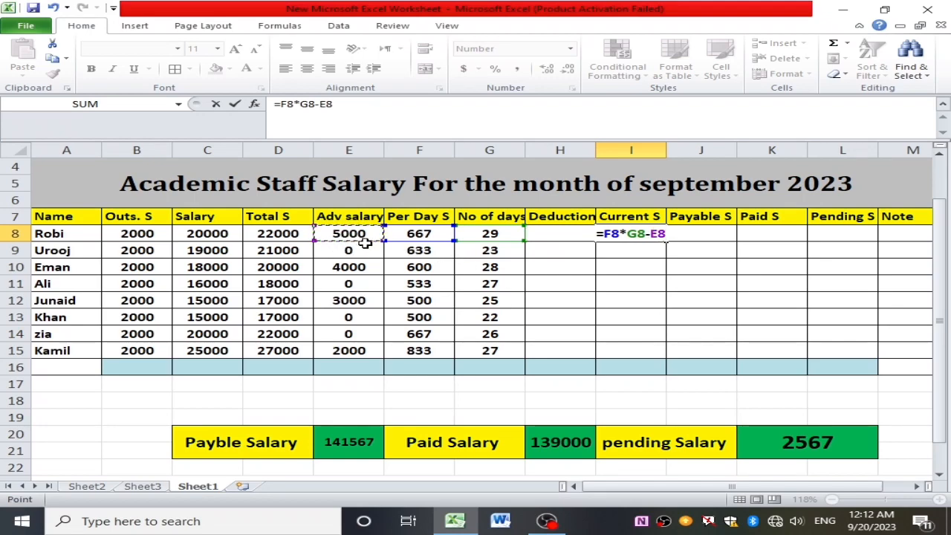
{"action": "key", "text": "Return"}
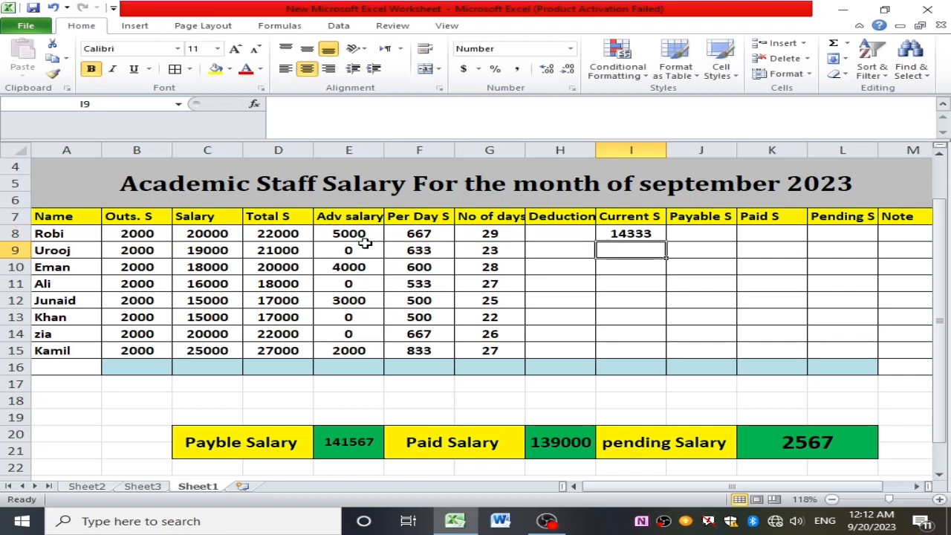
{"action": "left_click", "coordinate": [625, 233]}
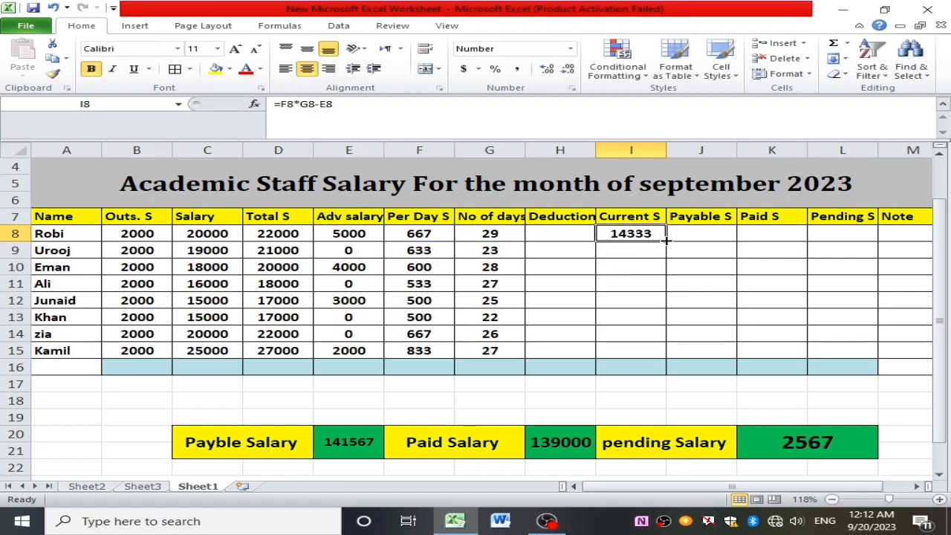
{"action": "left_click_drag", "start_coordinate": [667, 239], "coordinate": [665, 359]}
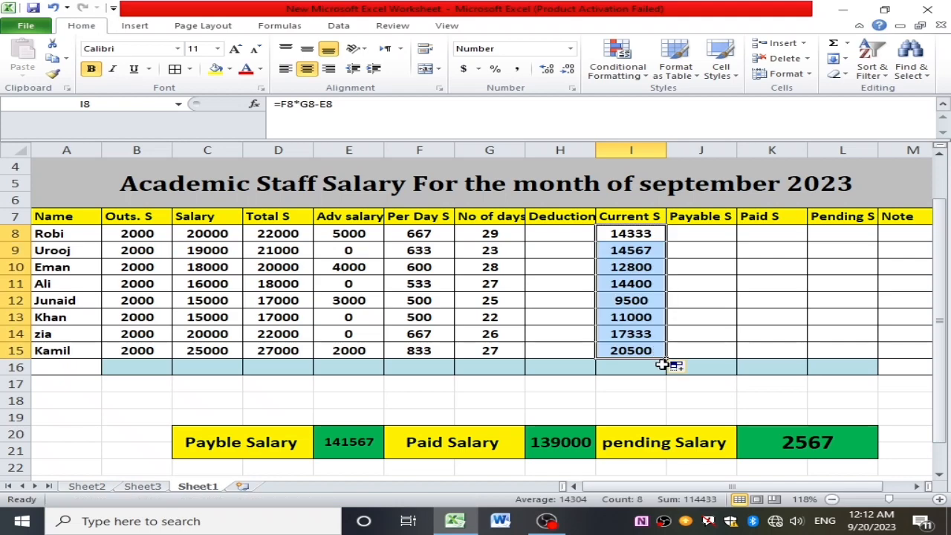
{"action": "left_click", "coordinate": [657, 403]}
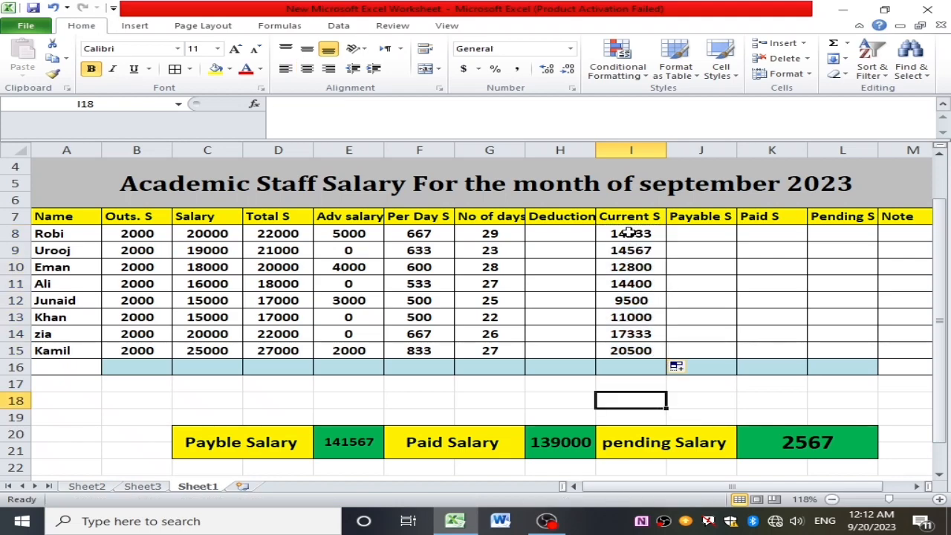
Step: Clear cells I8 to I15 of the Current S column and rebuild them with =F8*G8-E8 in I8, filled down to I15
{"action": "left_click_drag", "start_coordinate": [629, 234], "coordinate": [642, 349]}
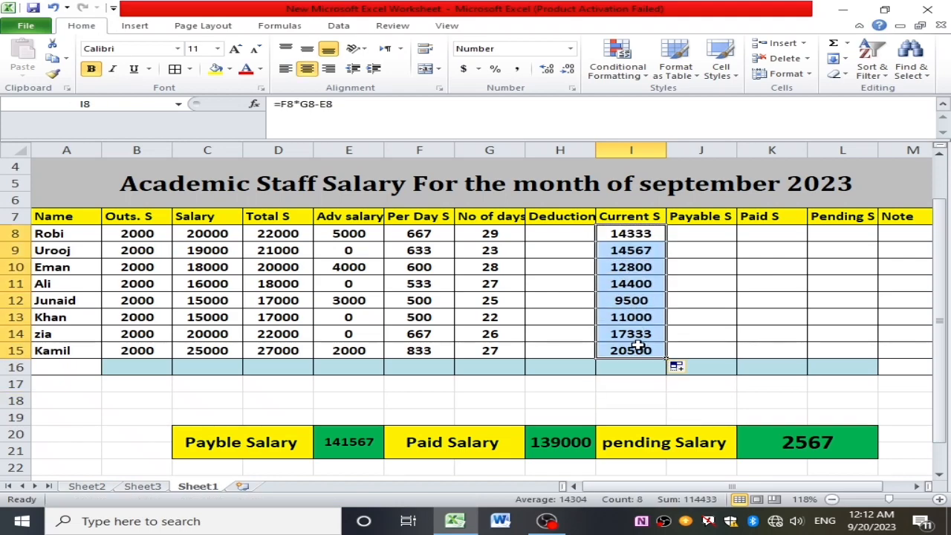
{"action": "key", "text": "Delete"}
{"action": "double_click", "coordinate": [628, 234]}
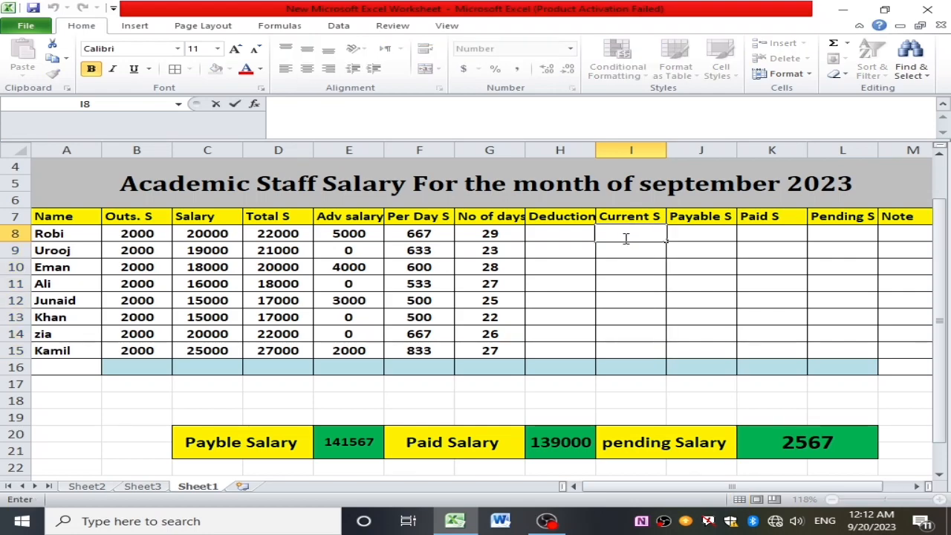
{"action": "type", "text": "=su"}
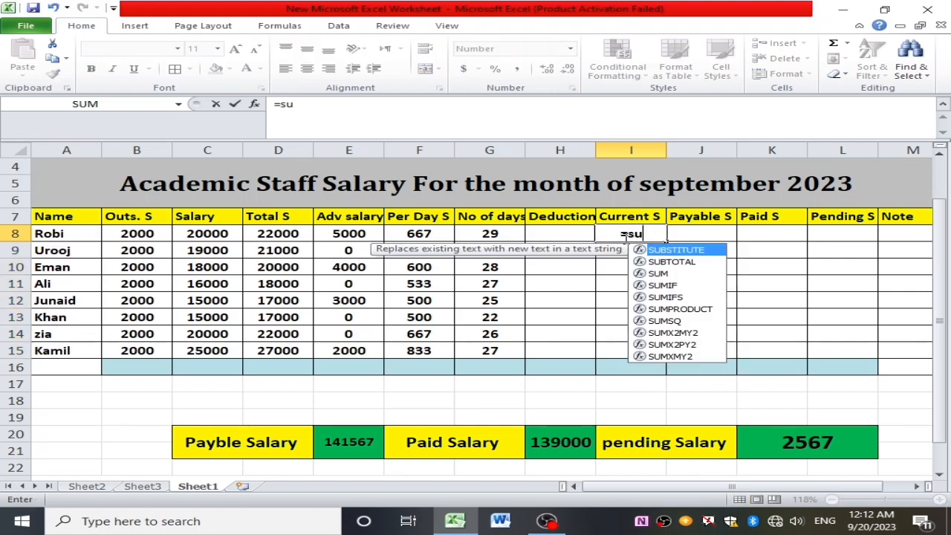
{"action": "key", "text": "BackSpace"}
{"action": "key", "text": "BackSpace"}
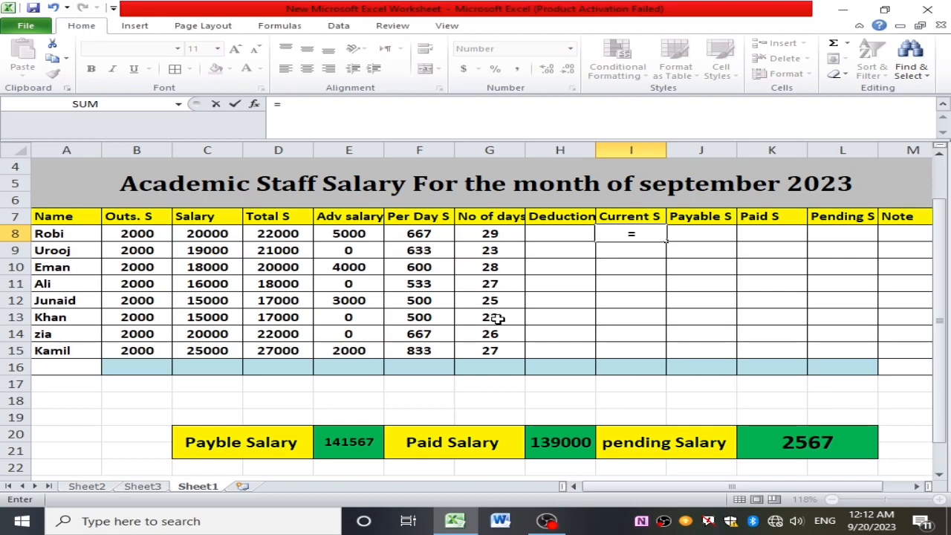
{"action": "left_click", "coordinate": [438, 234]}
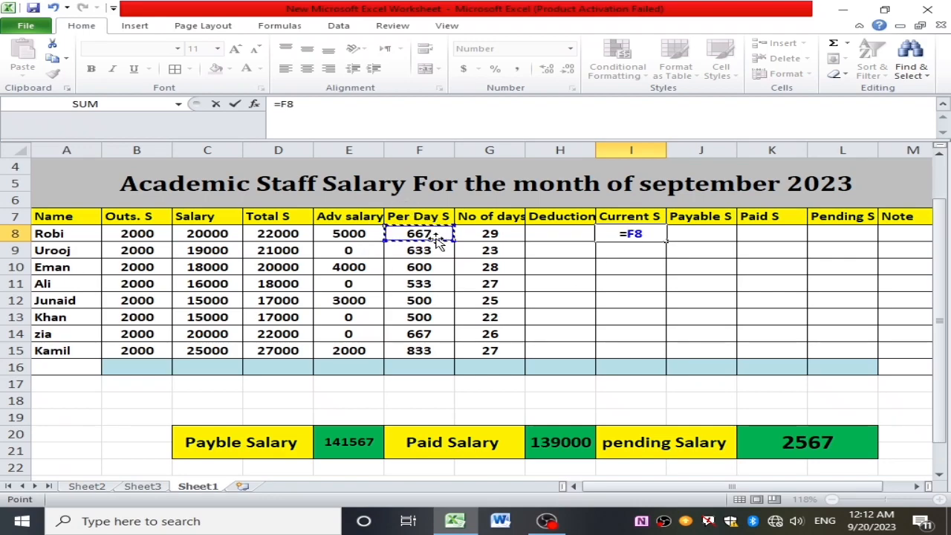
{"action": "type", "text": "*"}
{"action": "left_click", "coordinate": [490, 237]}
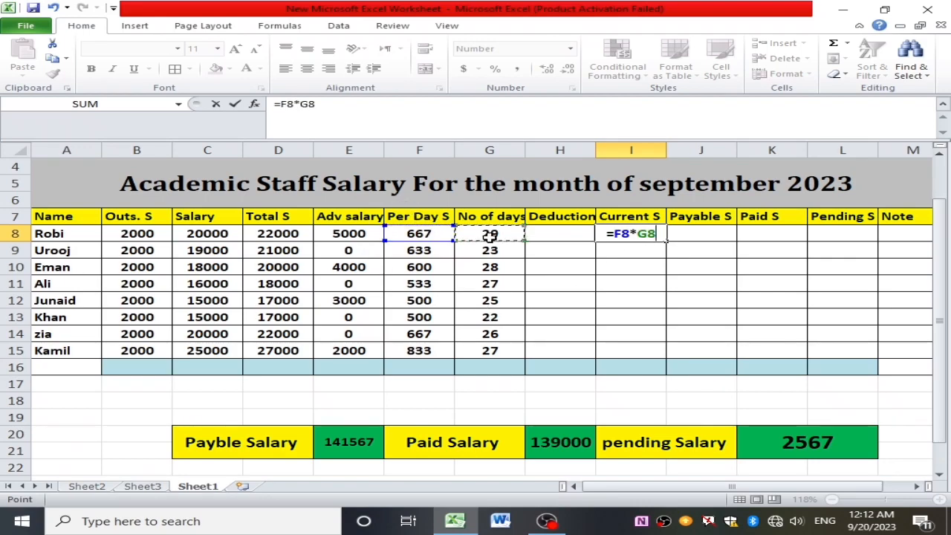
{"action": "type", "text": "-"}
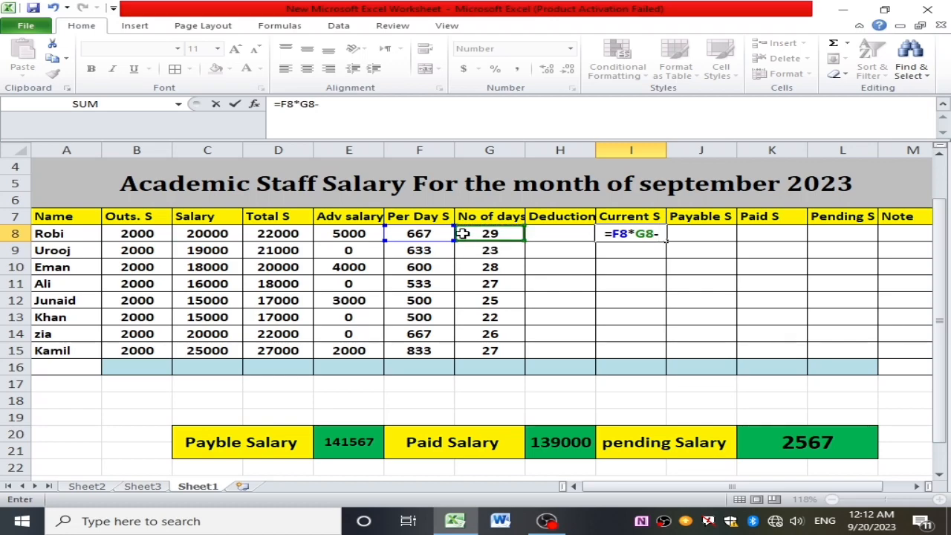
{"action": "left_click", "coordinate": [353, 235]}
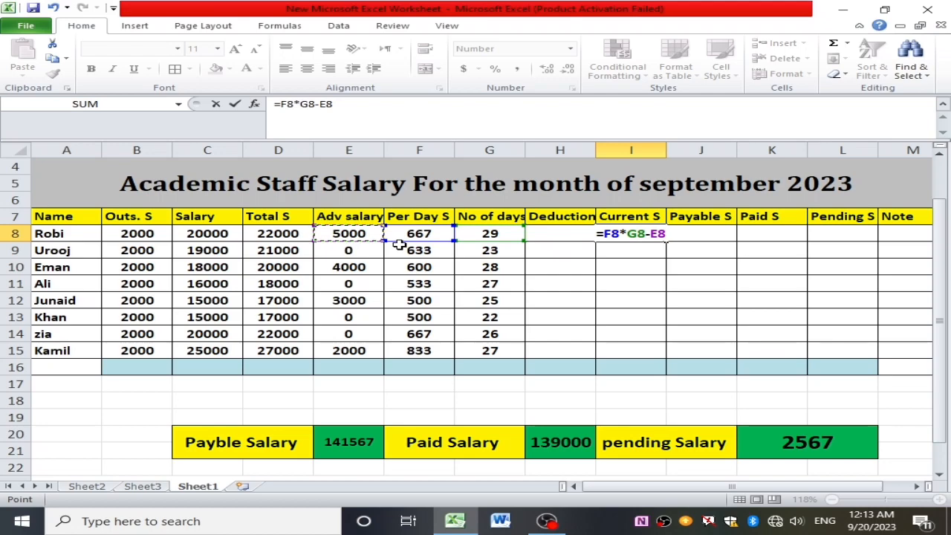
{"action": "key", "text": "Return"}
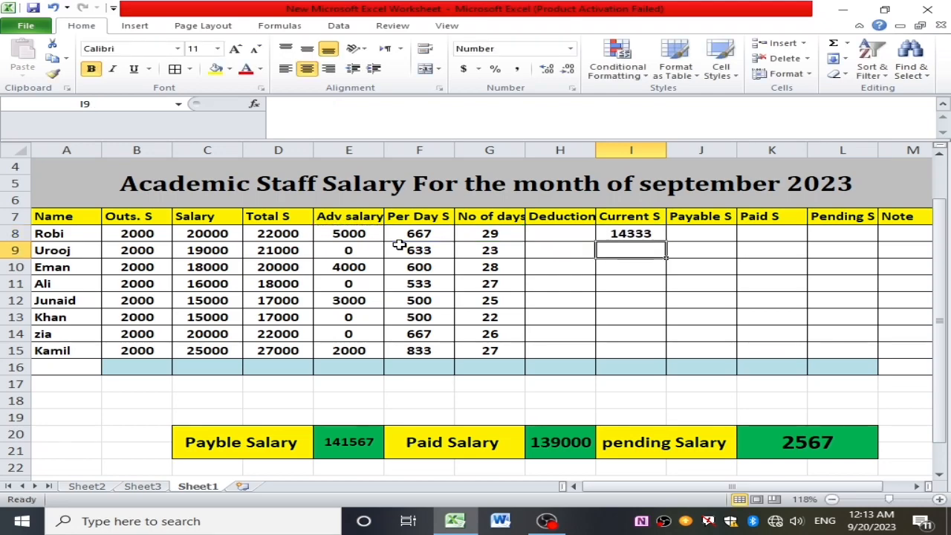
{"action": "left_click", "coordinate": [620, 232]}
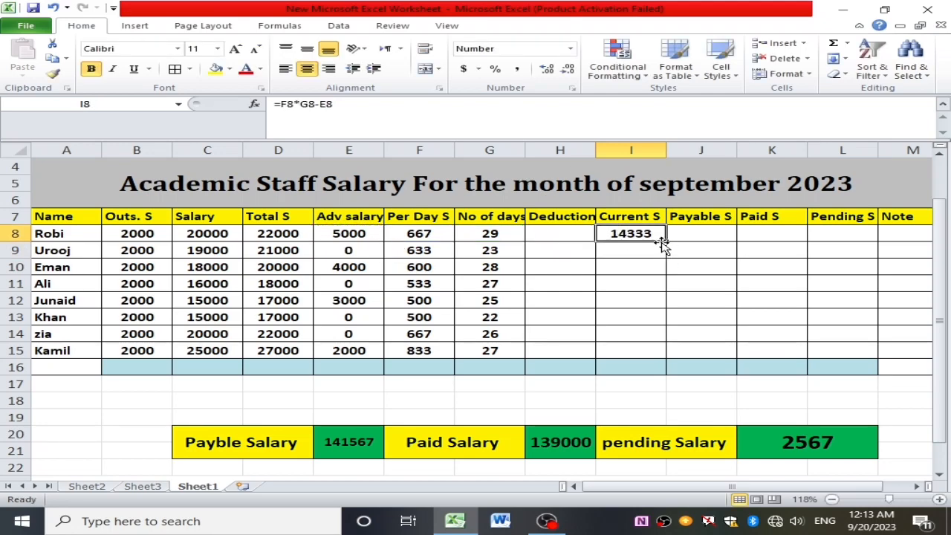
{"action": "left_click_drag", "start_coordinate": [669, 239], "coordinate": [661, 355]}
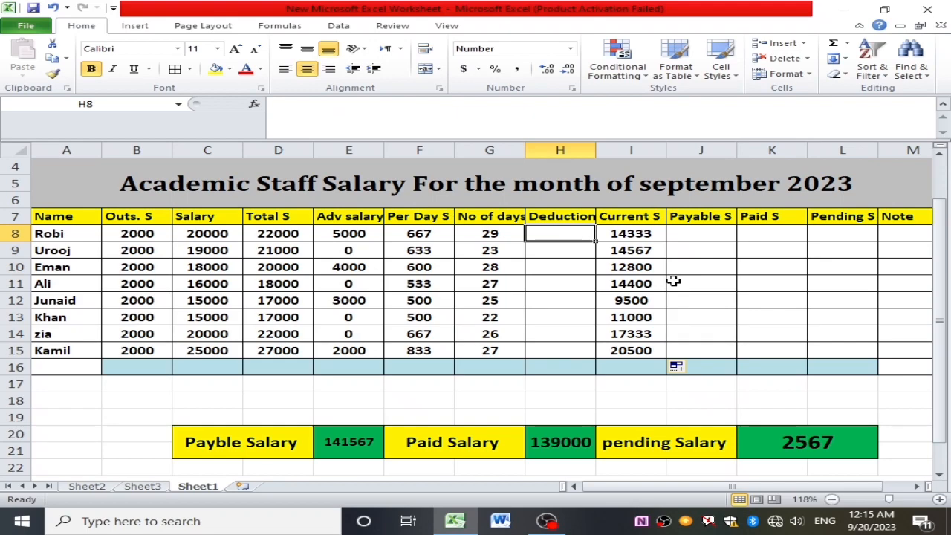
Step: Calculate the deduction in H8 with =C8-I8 and fill the formula down to H15
{"action": "double_click", "coordinate": [565, 235]}
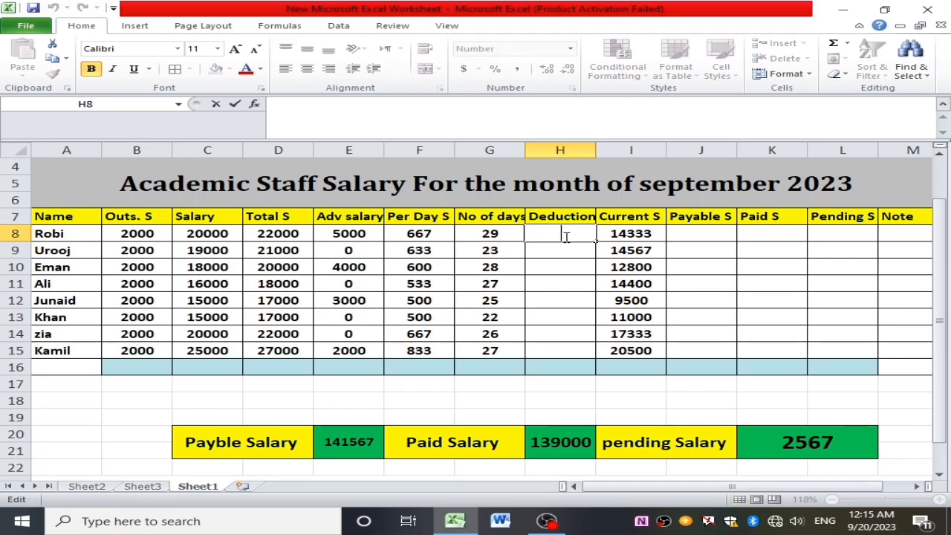
{"action": "type", "text": "="}
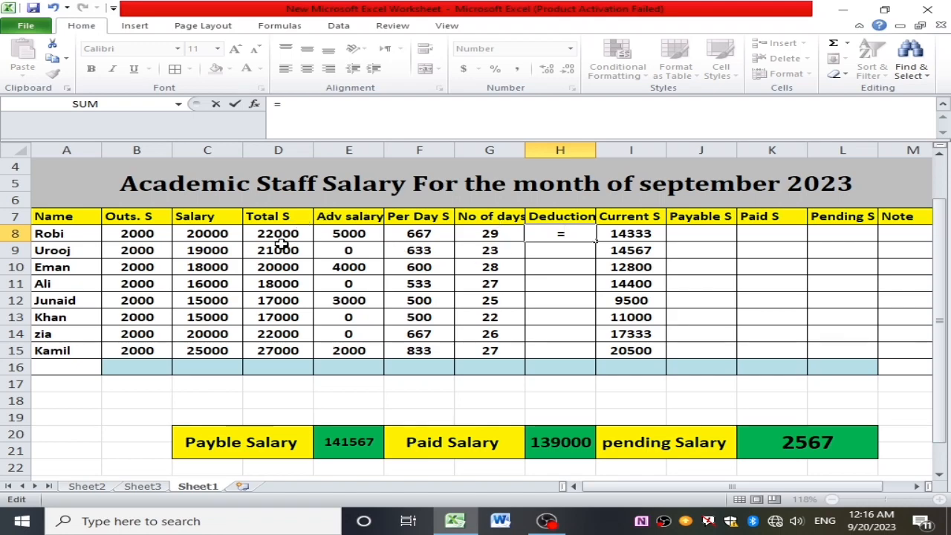
{"action": "left_click", "coordinate": [213, 235]}
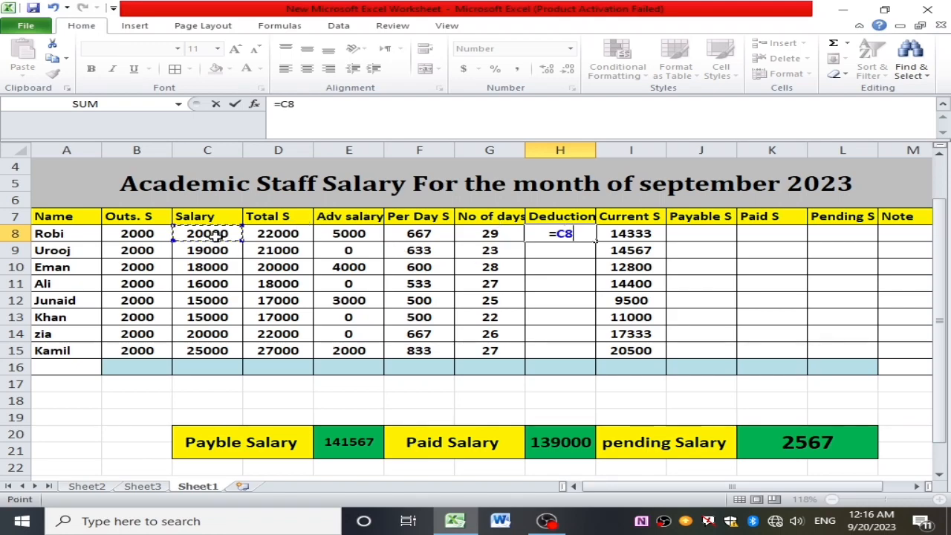
{"action": "type", "text": "-"}
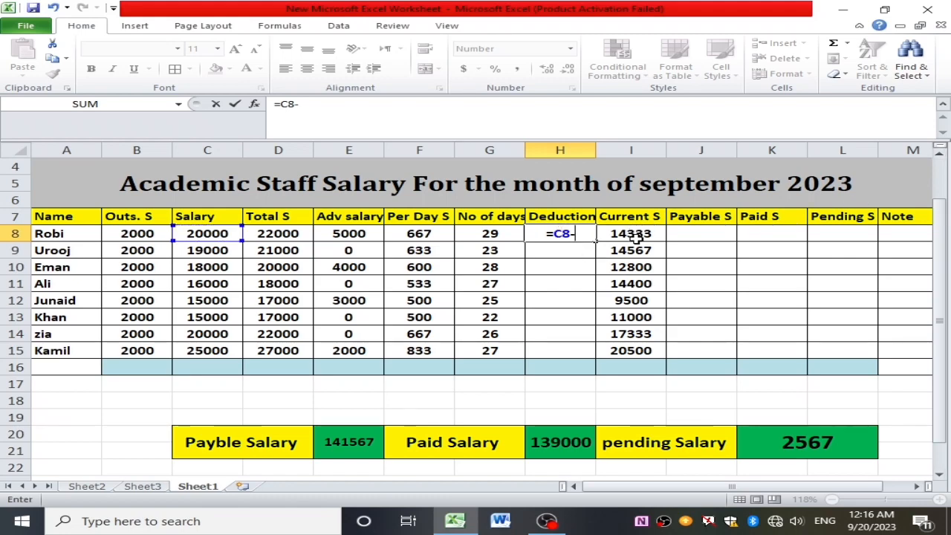
{"action": "left_click", "coordinate": [640, 235]}
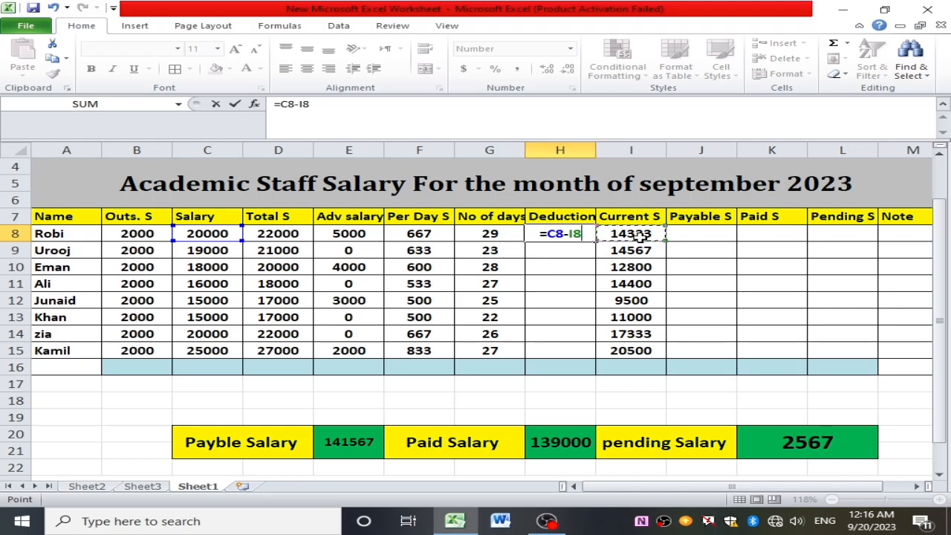
{"action": "key", "text": "Return"}
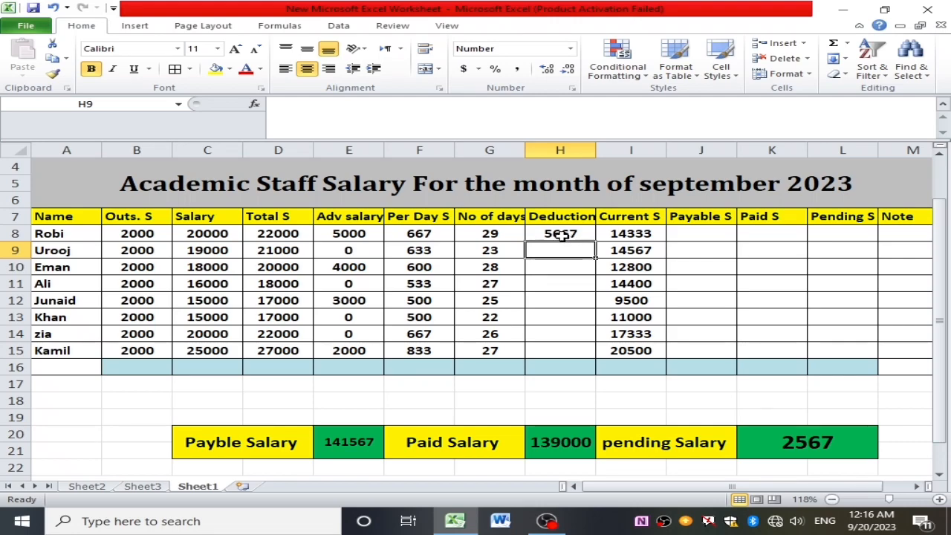
{"action": "left_click", "coordinate": [339, 235]}
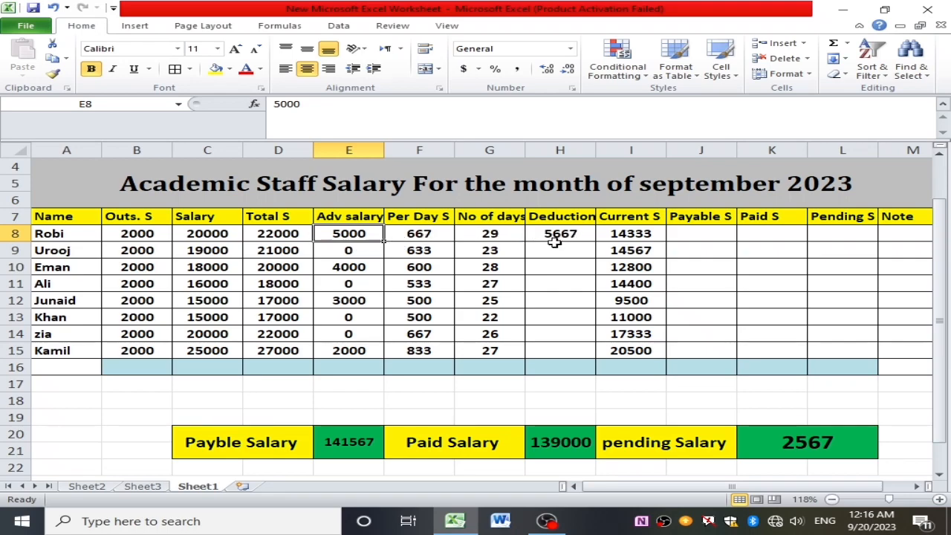
{"action": "left_click", "coordinate": [578, 238]}
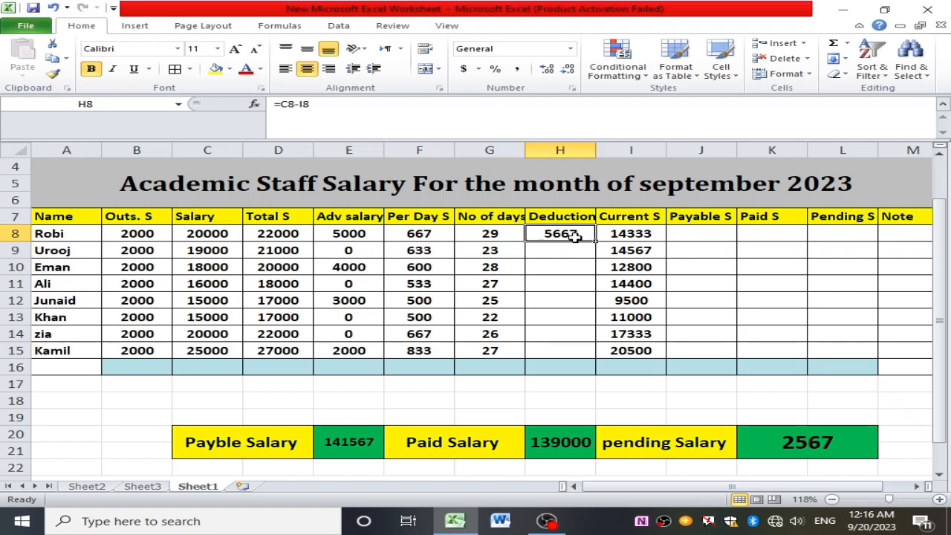
{"action": "left_click_drag", "start_coordinate": [595, 242], "coordinate": [578, 356]}
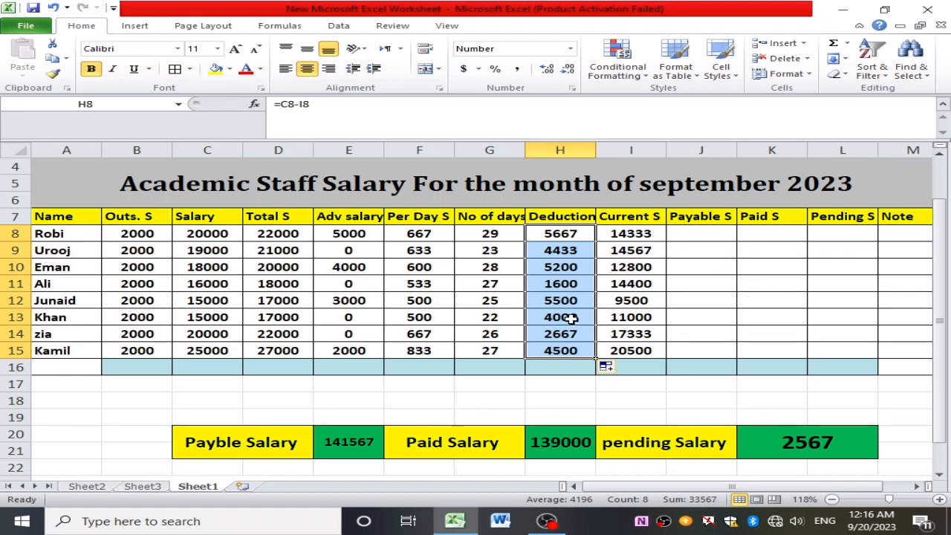
Step: Calculate the first payable salary in J8 with =SUM(I8+B8)
{"action": "left_click", "coordinate": [684, 234]}
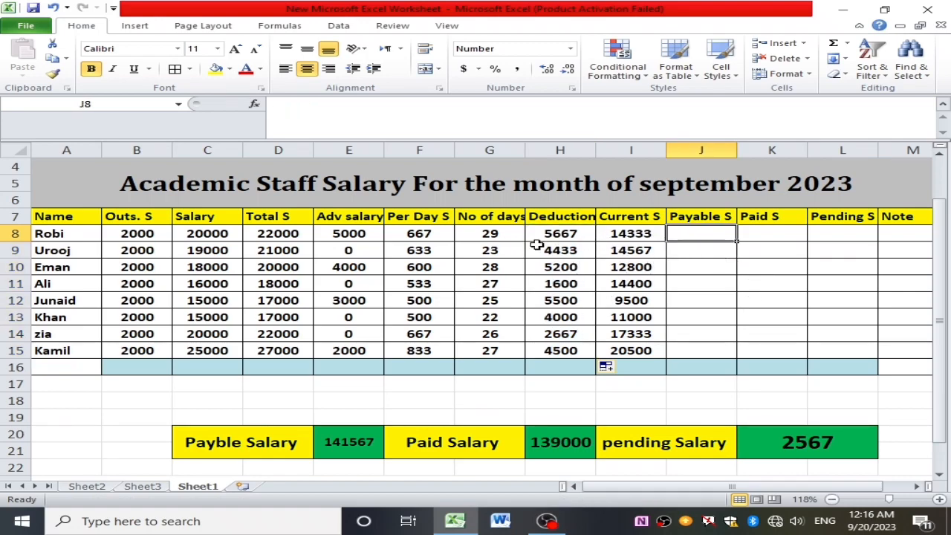
{"action": "double_click", "coordinate": [696, 237]}
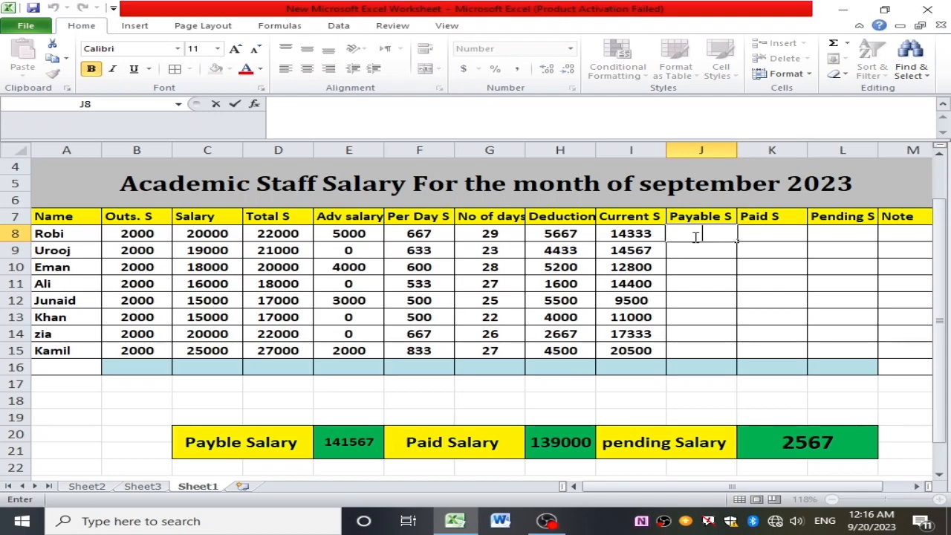
{"action": "type", "text": "="}
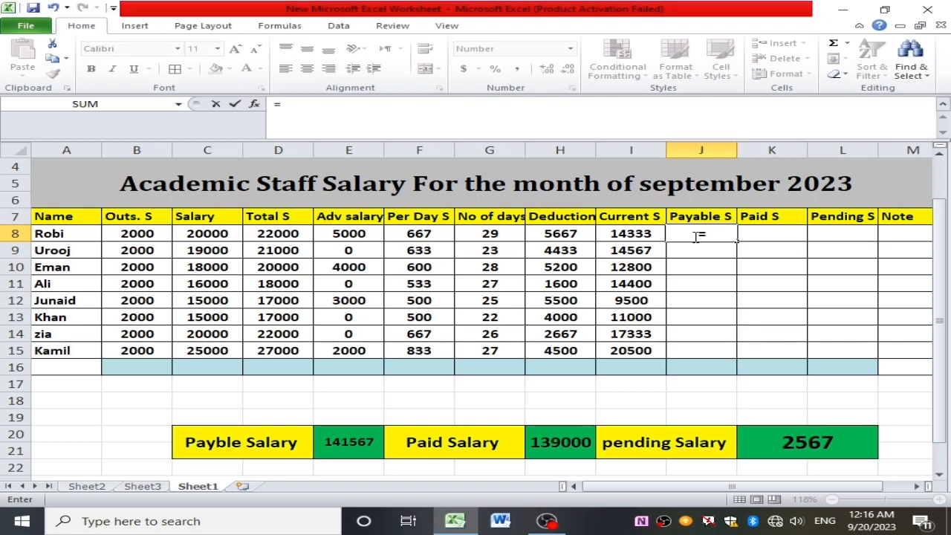
{"action": "type", "text": "sum("}
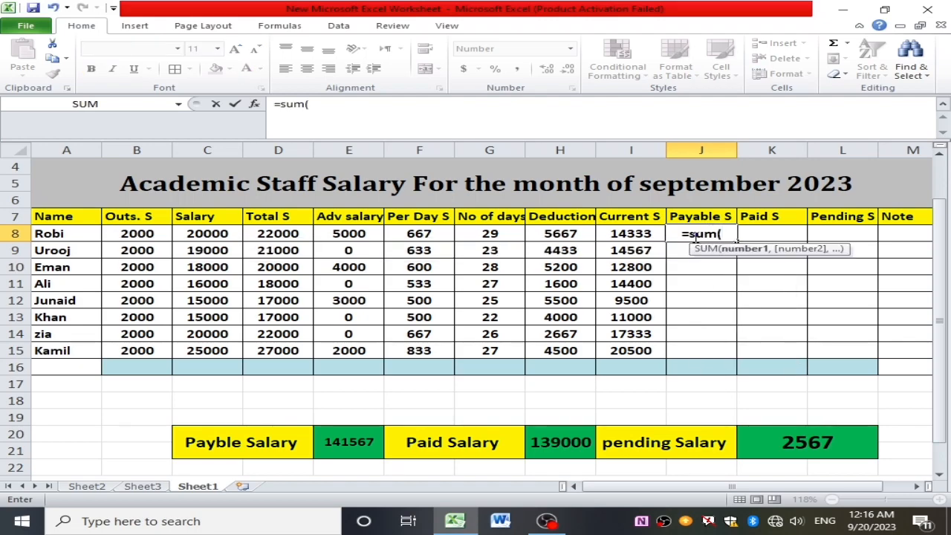
{"action": "left_click", "coordinate": [638, 235]}
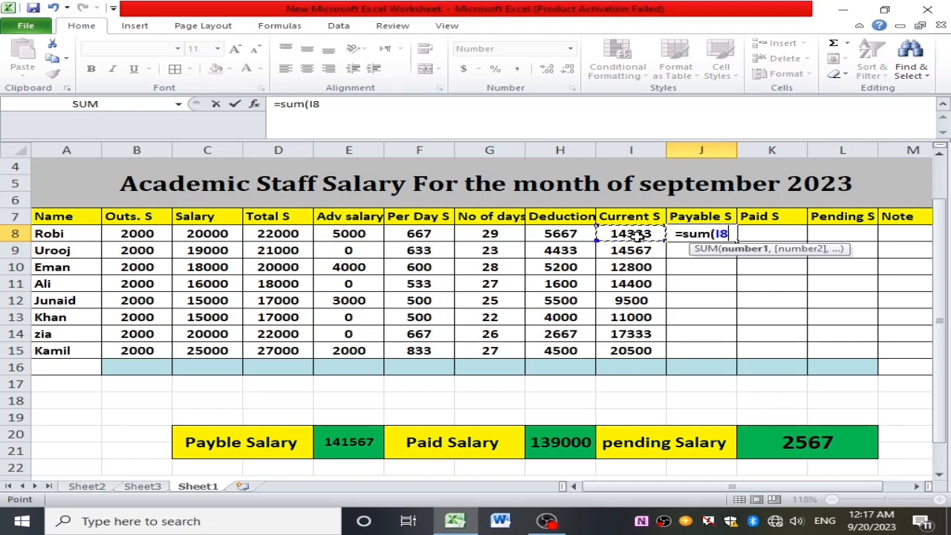
{"action": "type", "text": "+"}
{"action": "key", "text": "BackSpace"}
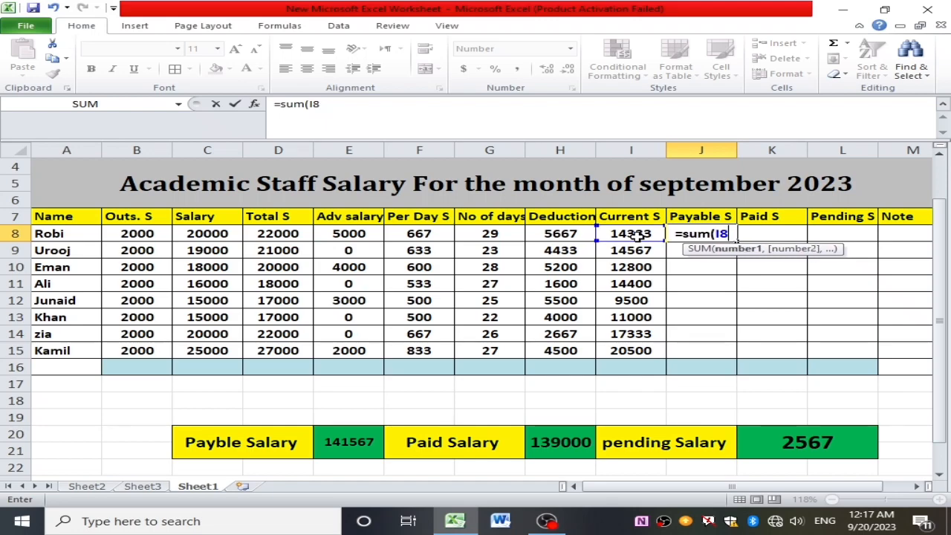
{"action": "type", "text": "+"}
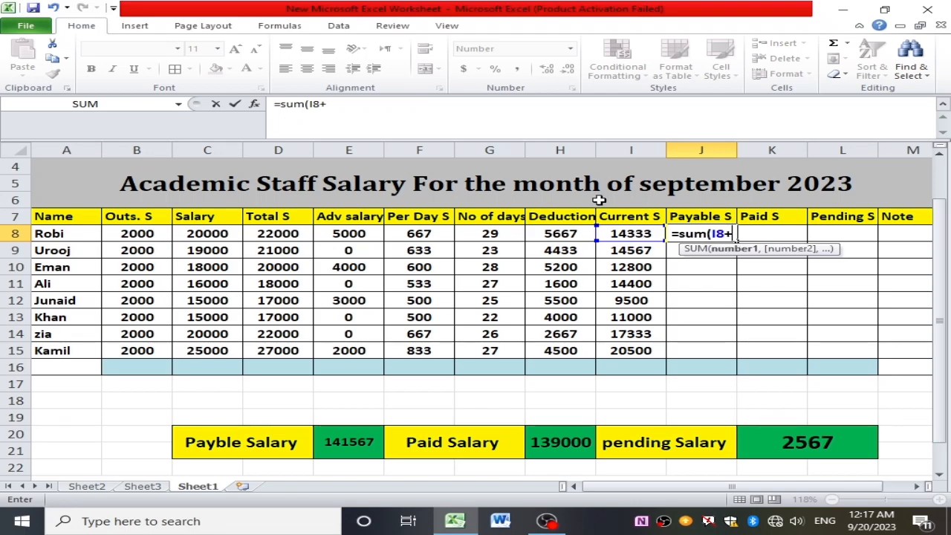
{"action": "left_click", "coordinate": [133, 236]}
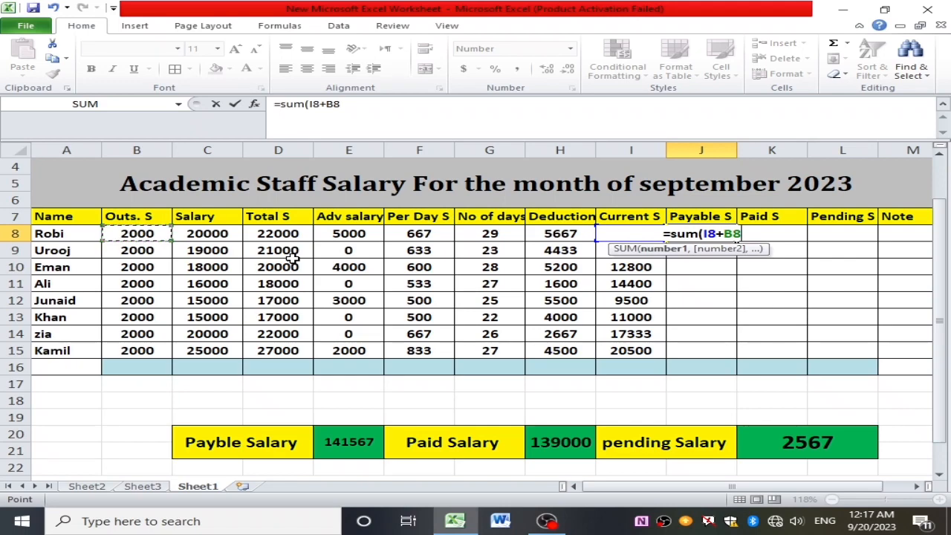
{"action": "key", "text": "Return"}
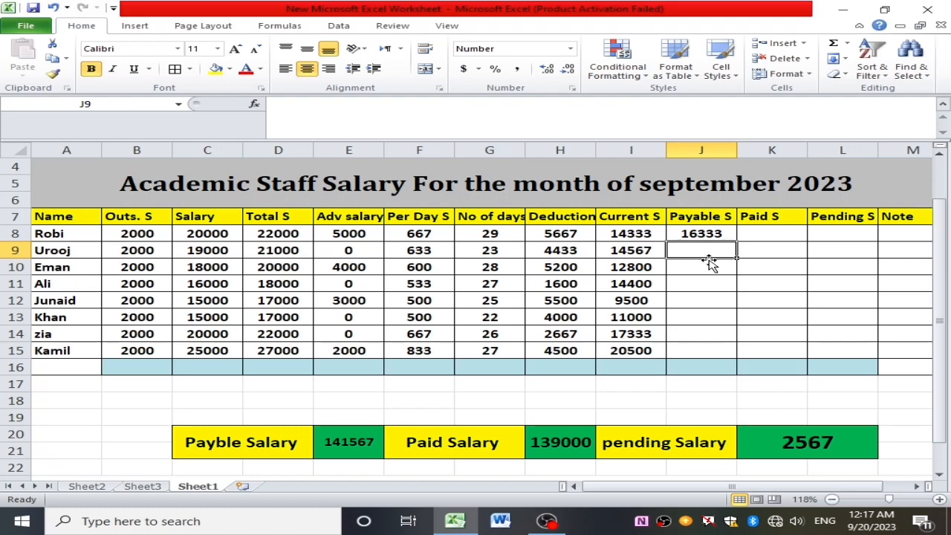
Step: Fill the payable salary formula from J8 down to J15
{"action": "left_click", "coordinate": [728, 238]}
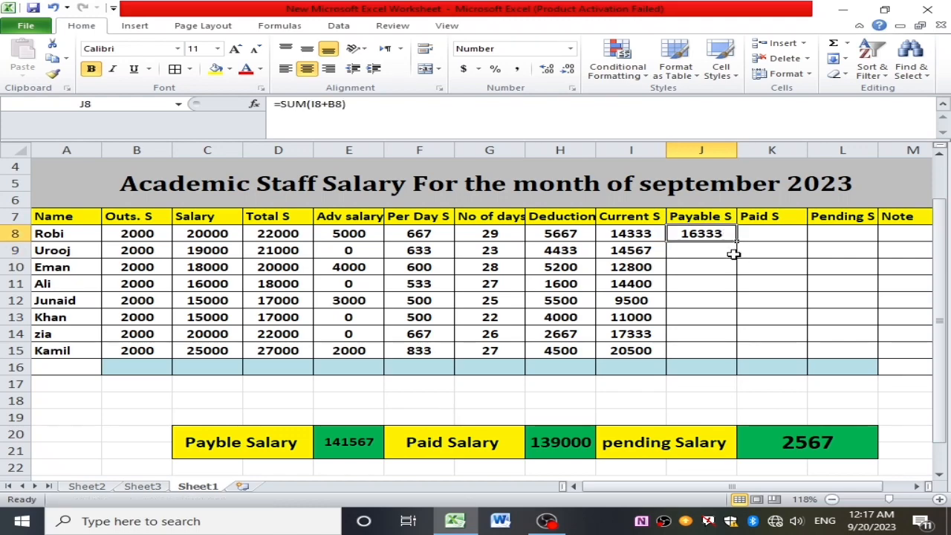
{"action": "left_click_drag", "start_coordinate": [738, 240], "coordinate": [731, 355]}
{"action": "left_click", "coordinate": [718, 267]}
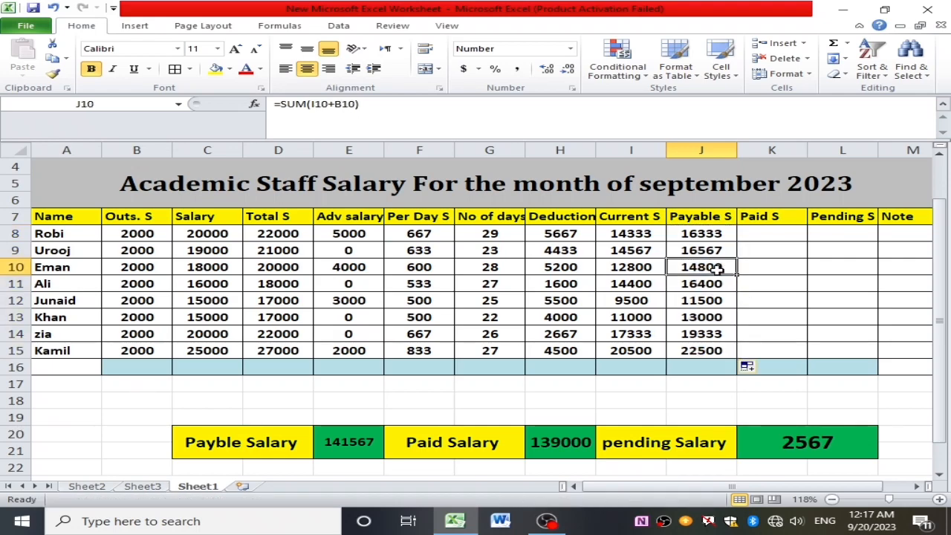
Step: Enter the paid salaries 16000, 16000, 14000 and 14000 in K8 to K11
{"action": "left_click", "coordinate": [756, 232]}
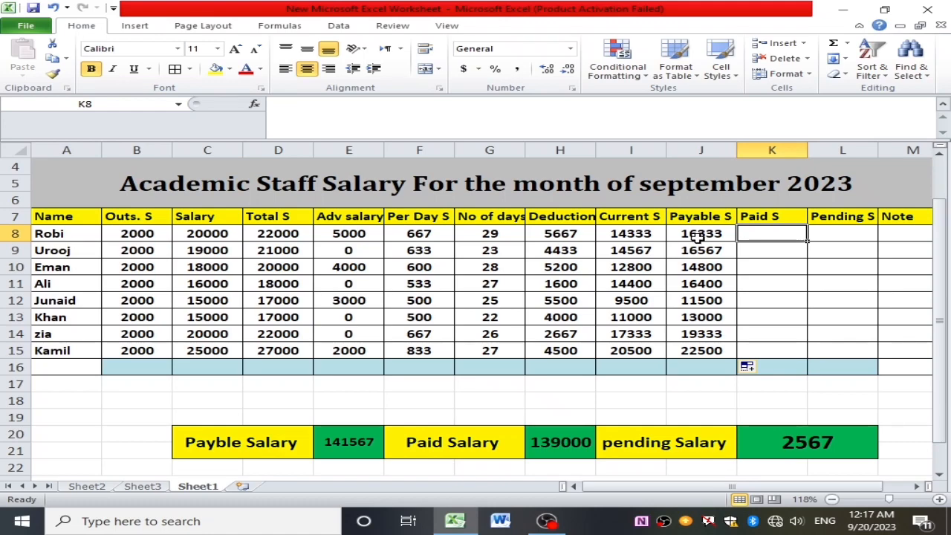
{"action": "double_click", "coordinate": [766, 235]}
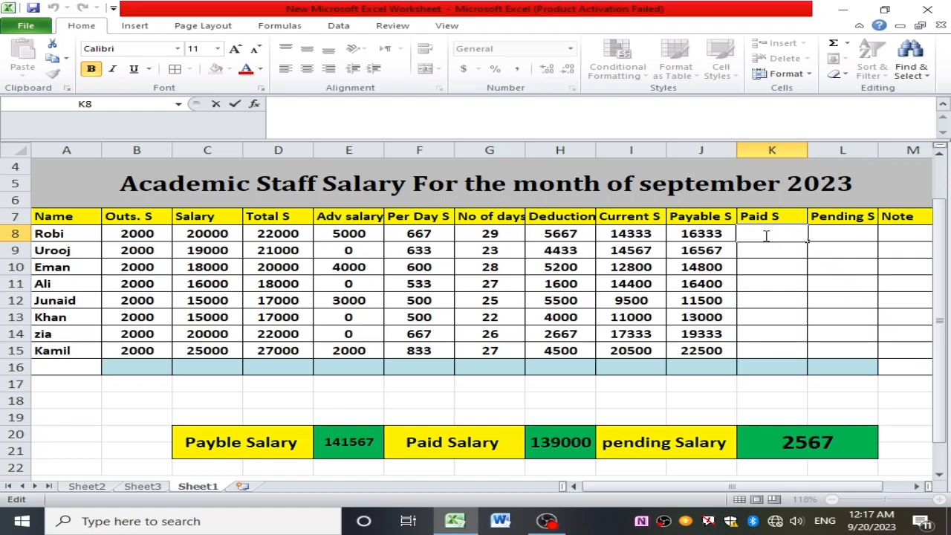
{"action": "type", "text": "16000"}
{"action": "key", "text": "Return"}
{"action": "type", "text": "16000"}
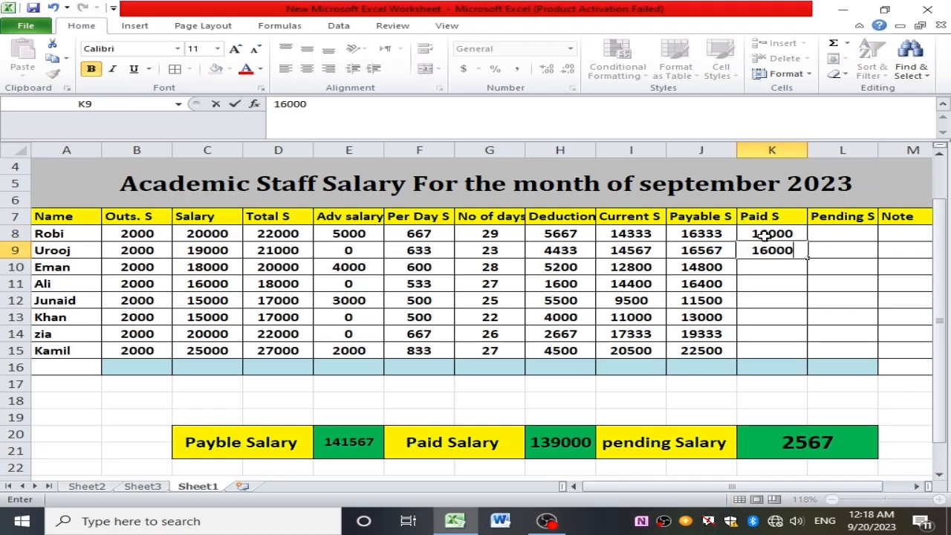
{"action": "key", "text": "Return"}
{"action": "type", "text": "14000"}
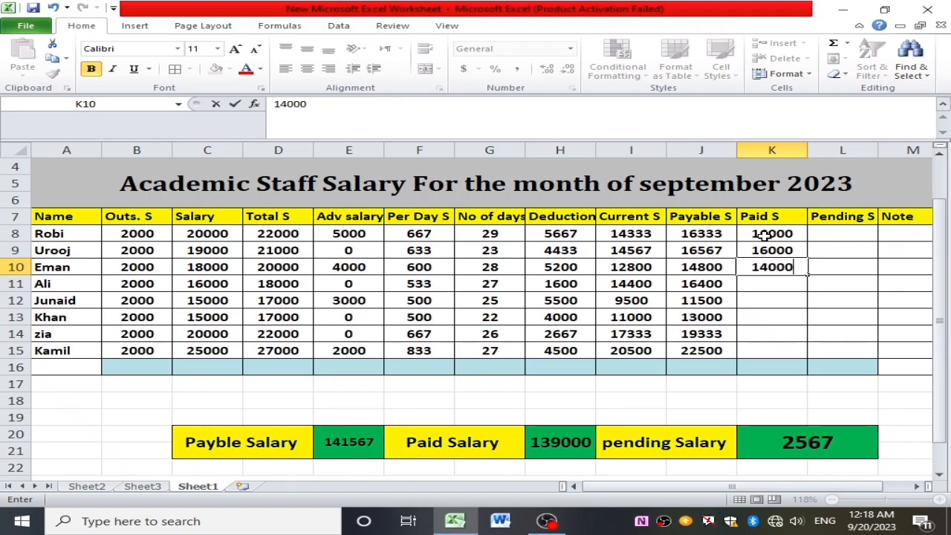
{"action": "key", "text": "Return"}
{"action": "type", "text": "14"}
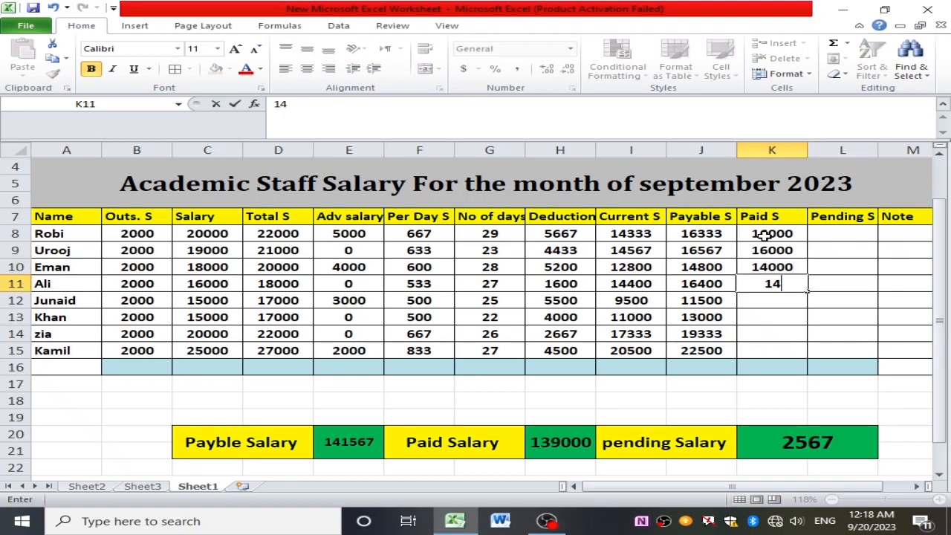
{"action": "type", "text": "000"}
{"action": "key", "text": "Return"}
Step: Enter the paid salaries 15500, 13000, 19000 and 12500 in K12 to K15
{"action": "type", "text": "14"}
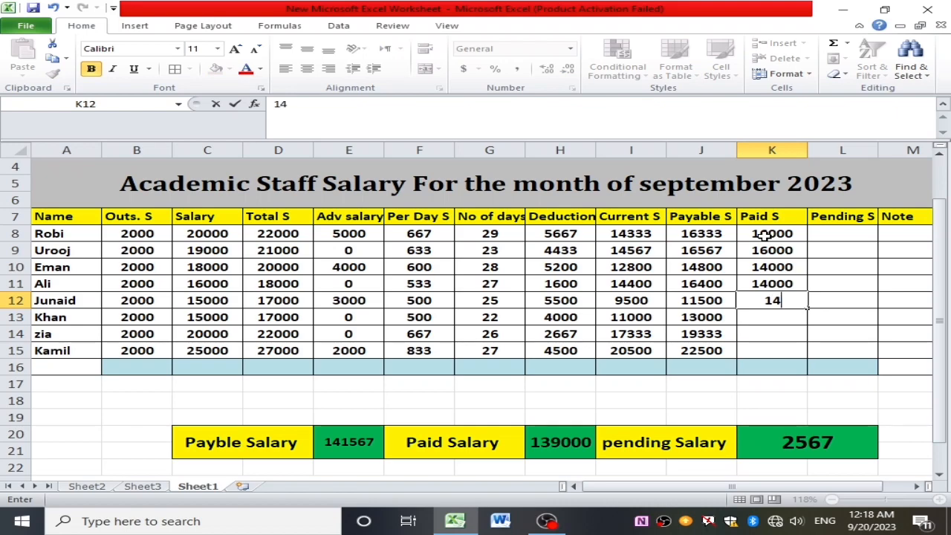
{"action": "key", "text": "BackSpace"}
{"action": "type", "text": "5500"}
{"action": "key", "text": "Return"}
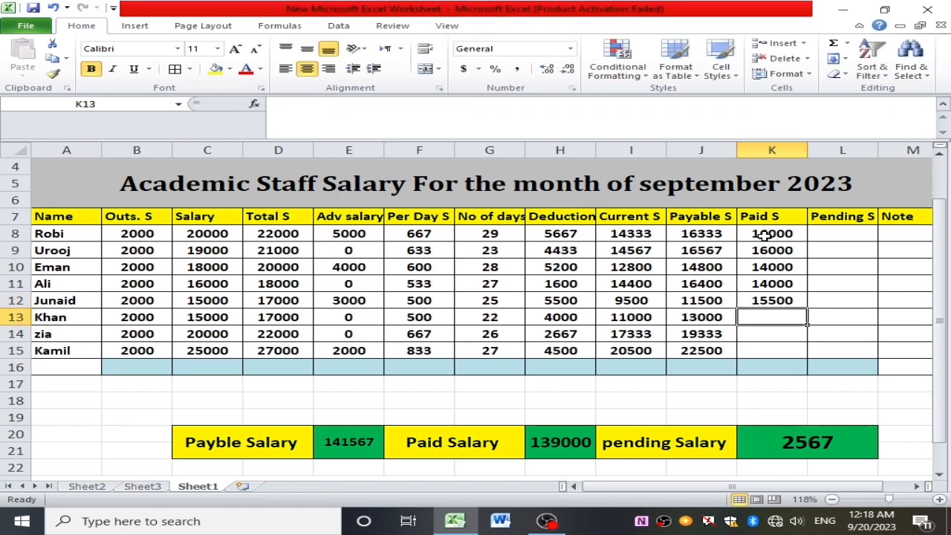
{"action": "type", "text": "12000"}
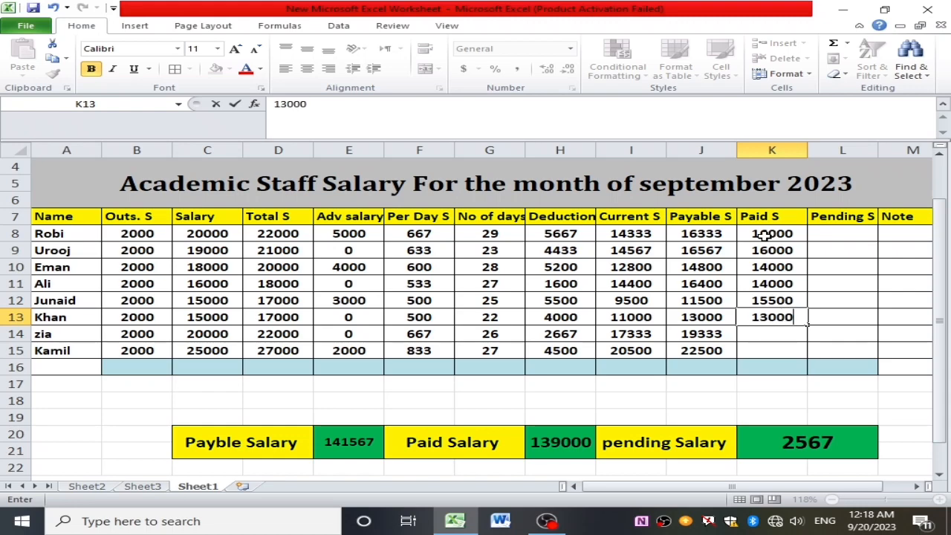
{"action": "key", "text": "Return"}
{"action": "type", "text": "19"}
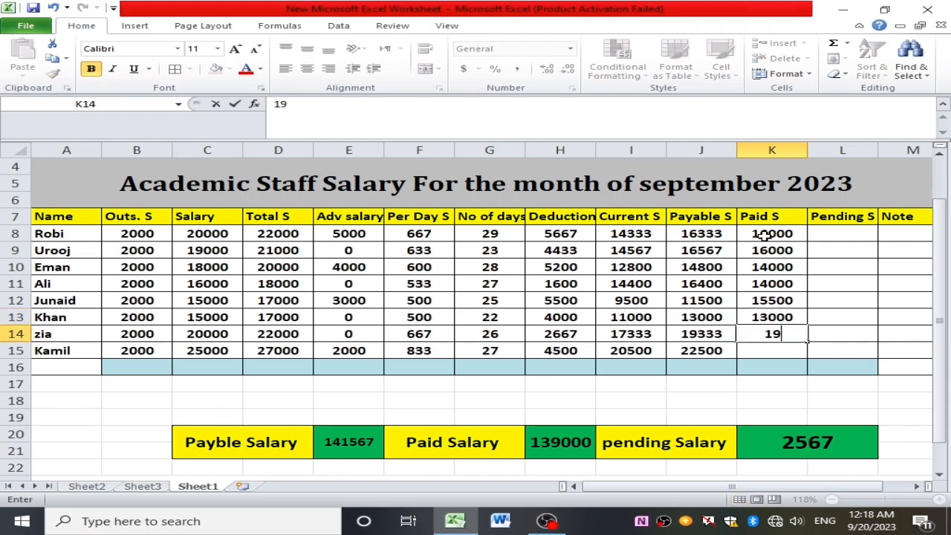
{"action": "type", "text": "00"}
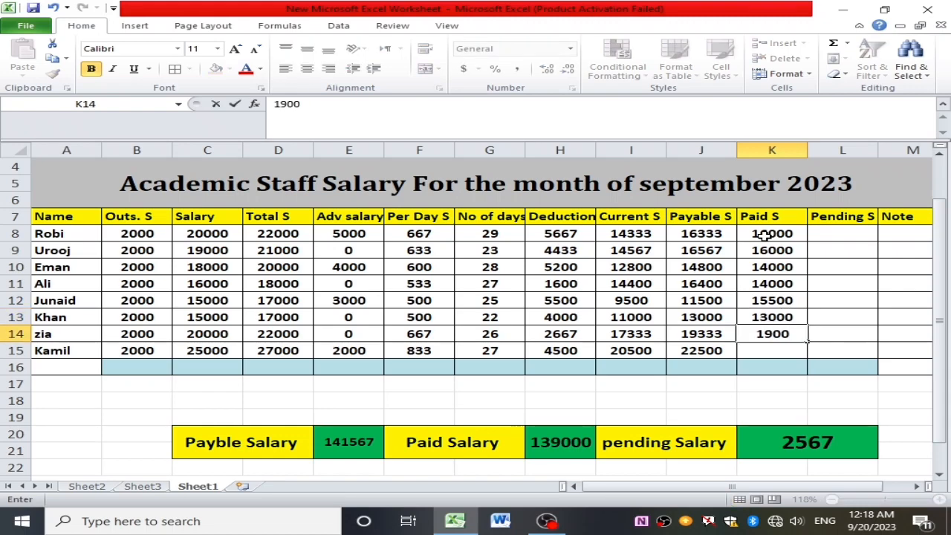
{"action": "type", "text": "0"}
{"action": "key", "text": "Return"}
{"action": "type", "text": "1"}
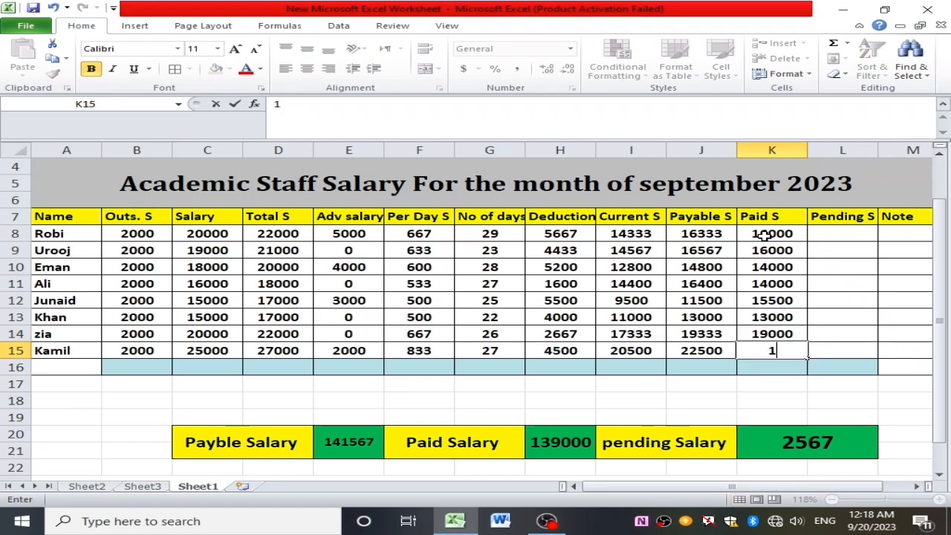
{"action": "type", "text": "2500"}
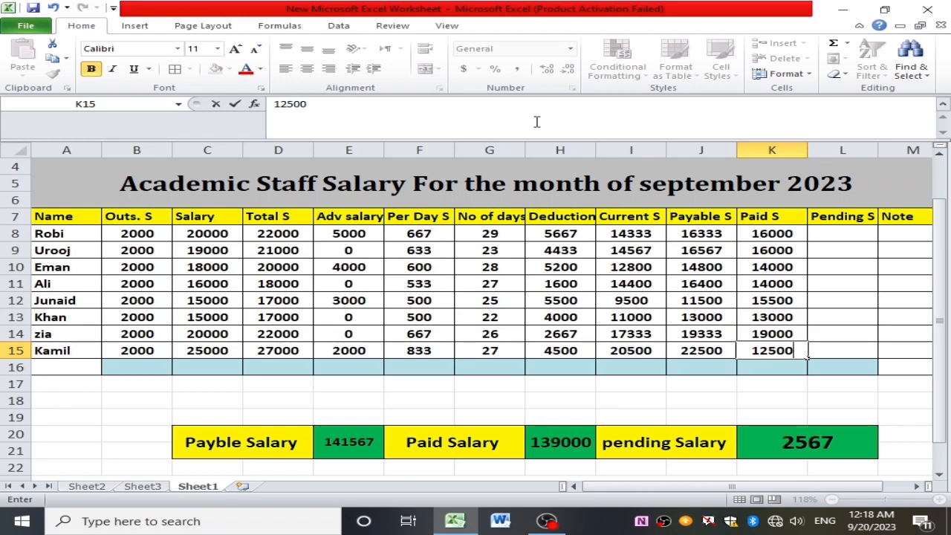
{"action": "left_click", "coordinate": [812, 267]}
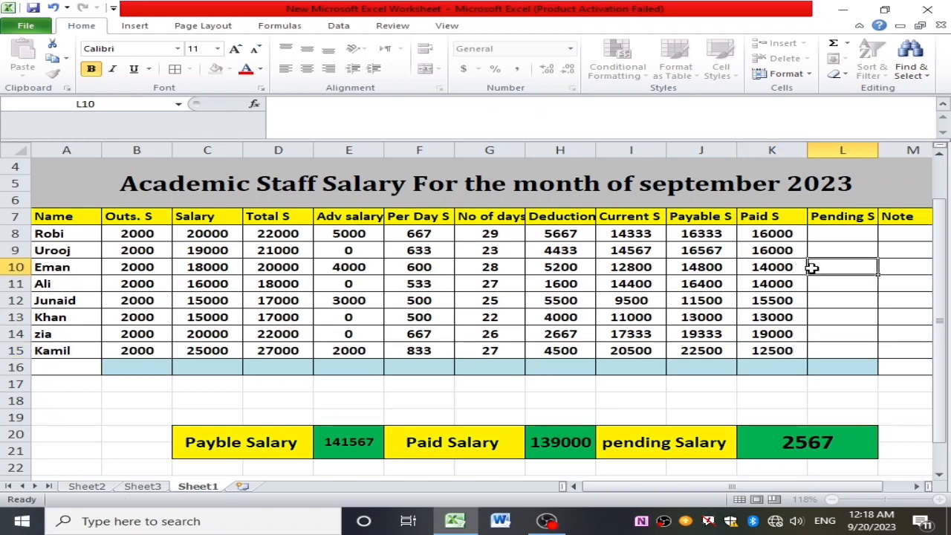
Step: Calculate the pending salary in L8 with =J8-K8 and fill the formula down to L15
{"action": "left_click", "coordinate": [829, 234]}
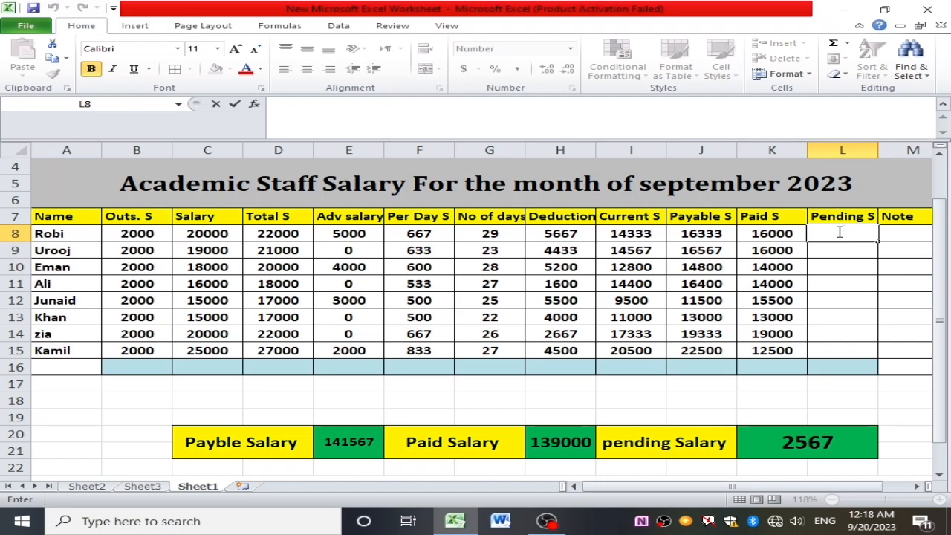
{"action": "type", "text": "="}
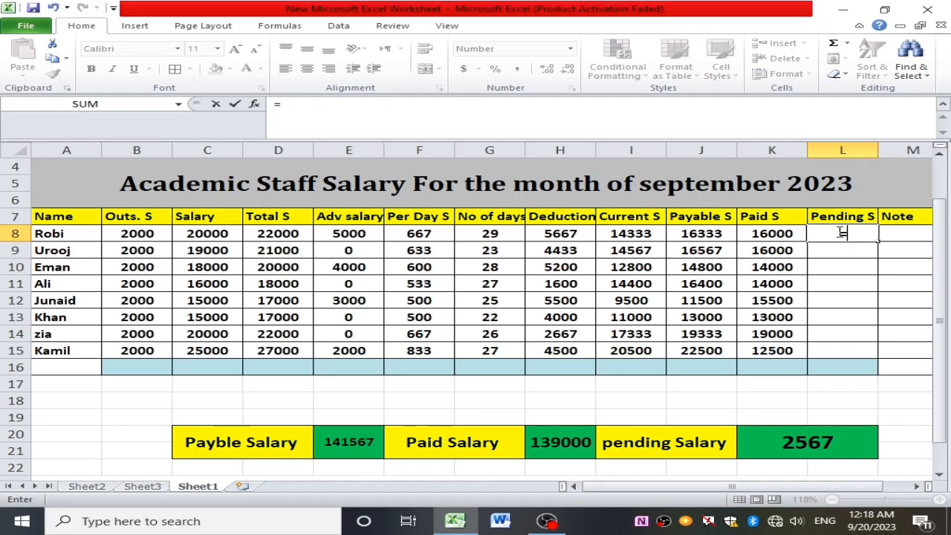
{"action": "left_click", "coordinate": [713, 234]}
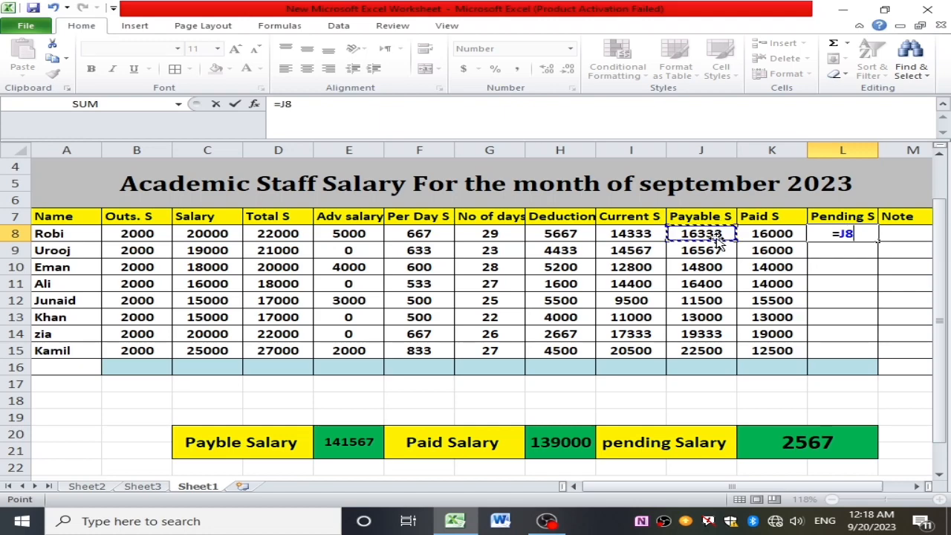
{"action": "type", "text": "-"}
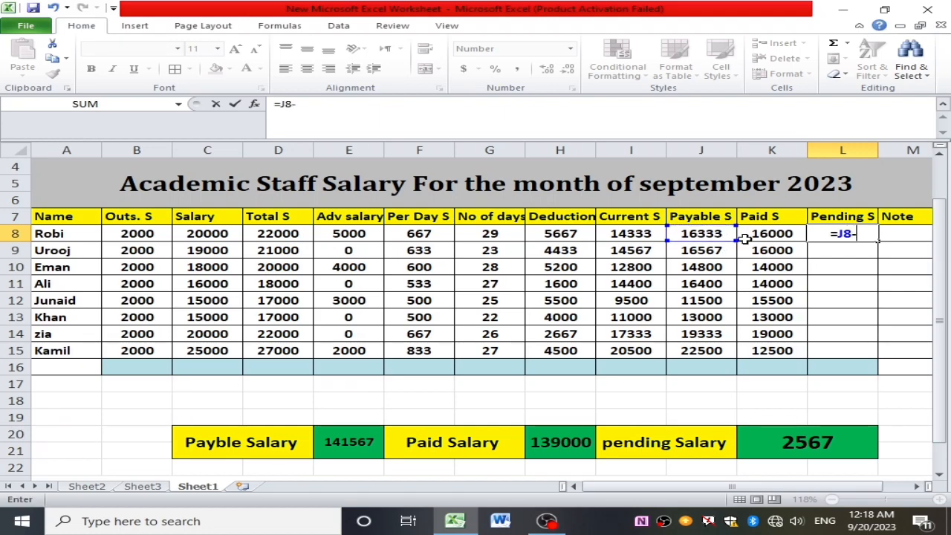
{"action": "left_click", "coordinate": [780, 235]}
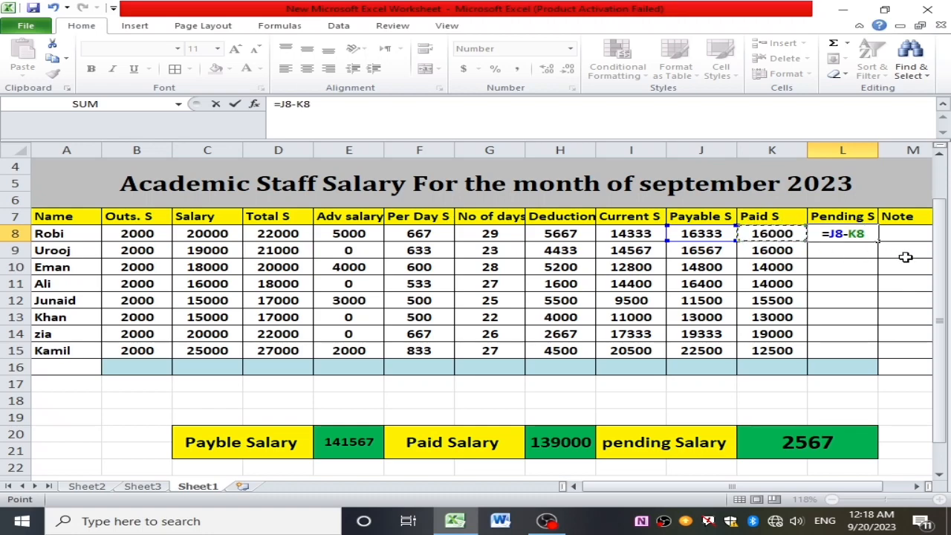
{"action": "key", "text": "Return"}
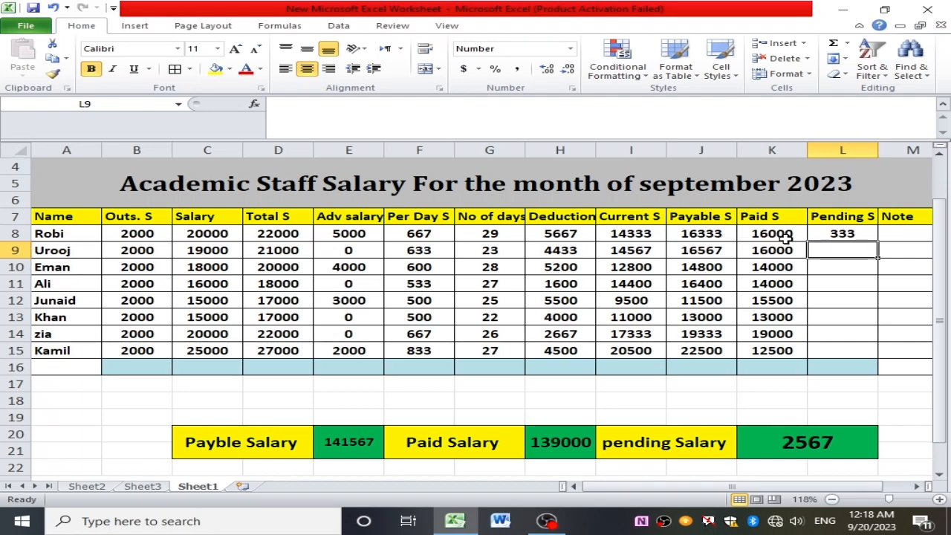
{"action": "left_click", "coordinate": [862, 235]}
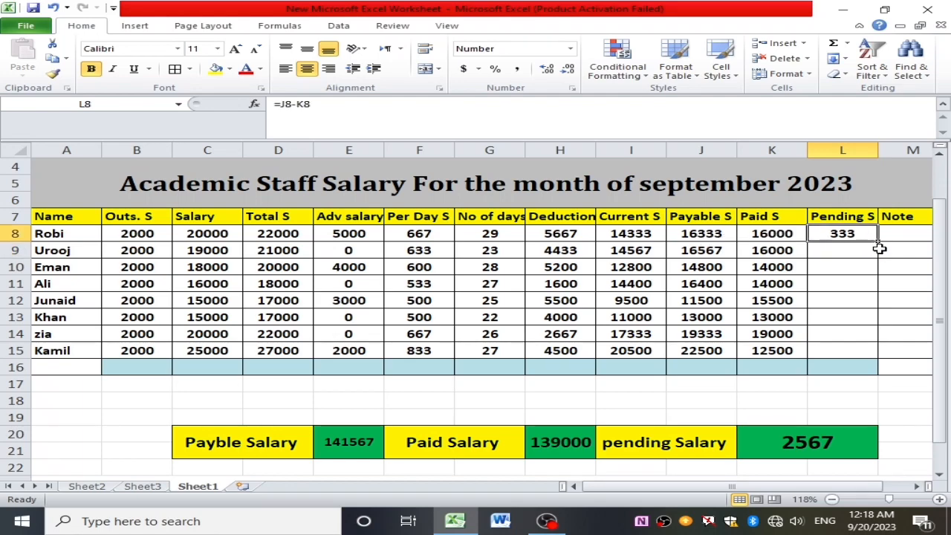
{"action": "left_click_drag", "start_coordinate": [879, 242], "coordinate": [868, 357]}
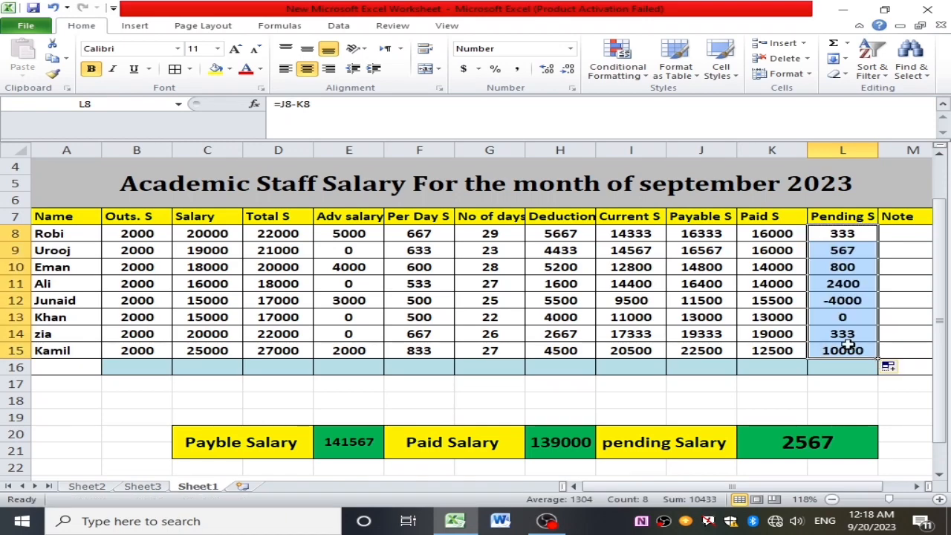
{"action": "left_click", "coordinate": [848, 320]}
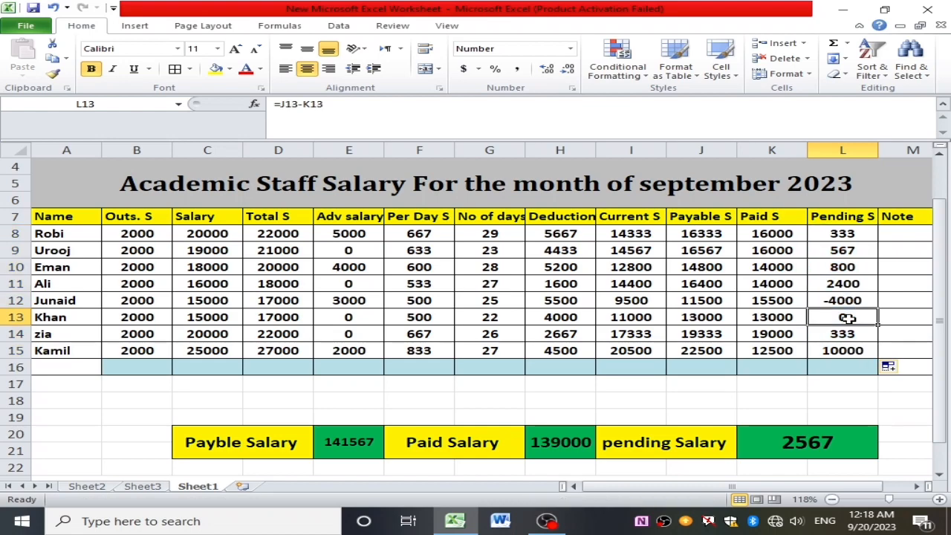
Step: Correct the paid salary in K12 to 11500
{"action": "left_click", "coordinate": [758, 304]}
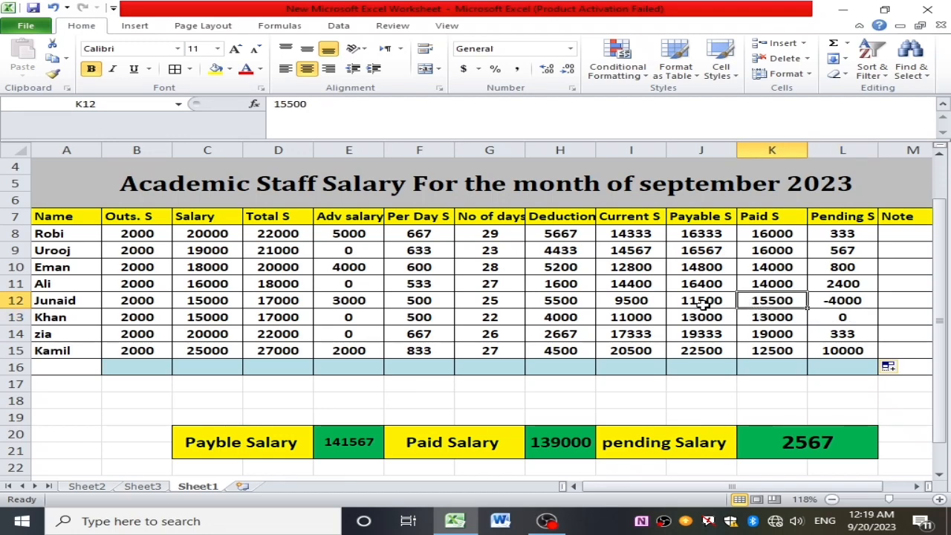
{"action": "double_click", "coordinate": [768, 300]}
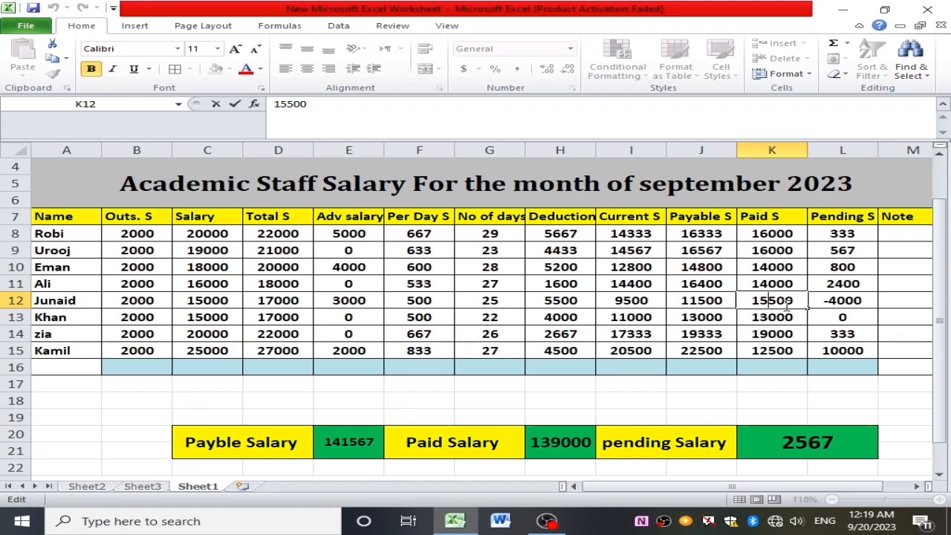
{"action": "left_click", "coordinate": [856, 301]}
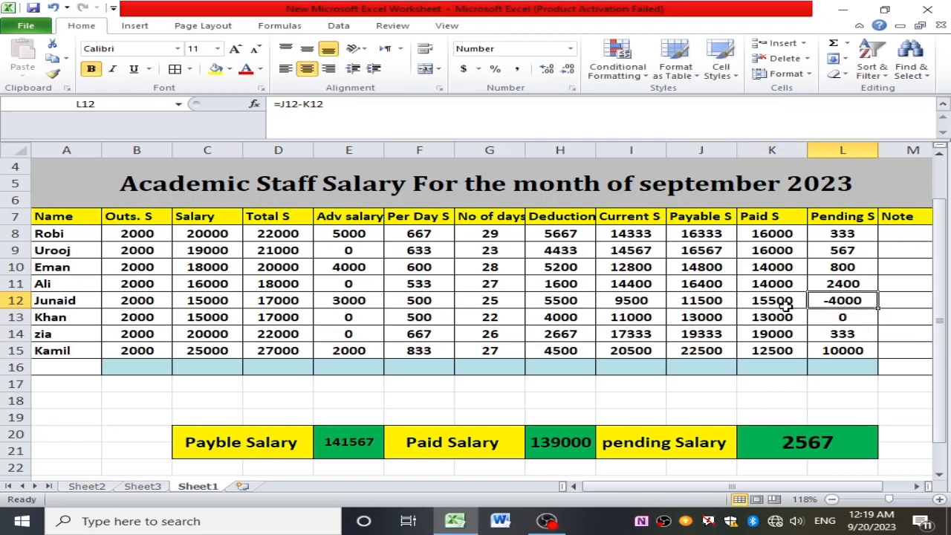
{"action": "left_click", "coordinate": [785, 304]}
{"action": "left_click", "coordinate": [853, 303]}
{"action": "left_click", "coordinate": [844, 352]}
{"action": "left_click", "coordinate": [835, 304]}
{"action": "double_click", "coordinate": [774, 300]}
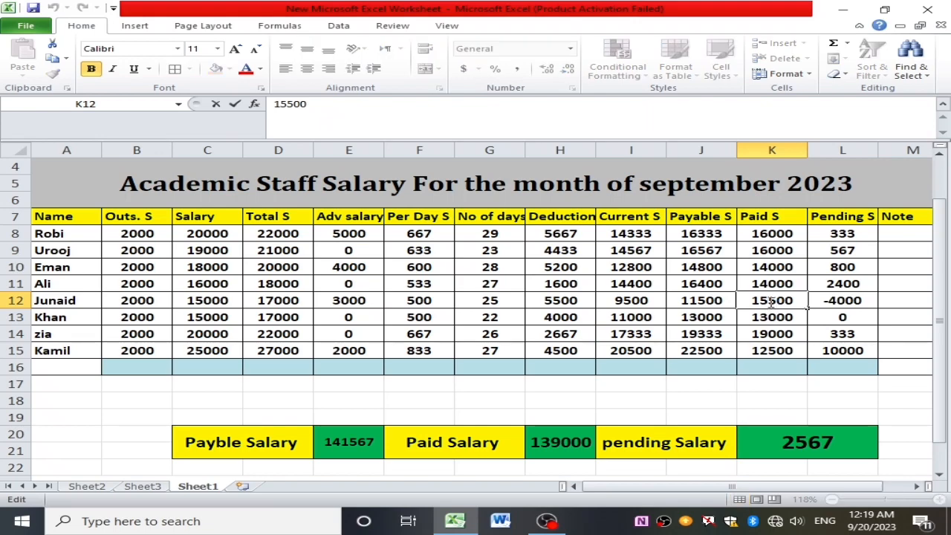
{"action": "key", "text": "BackSpace"}
{"action": "key", "text": "BackSpace"}
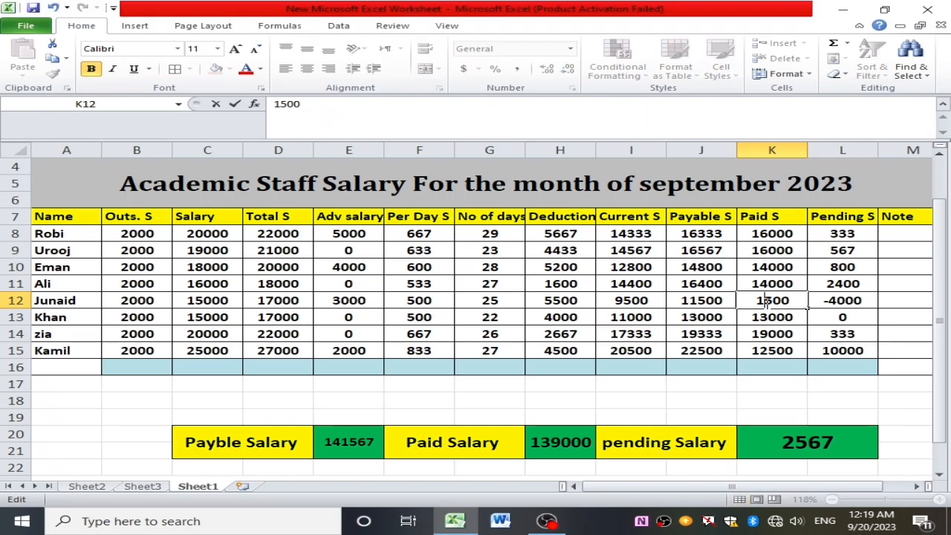
{"action": "type", "text": "11"}
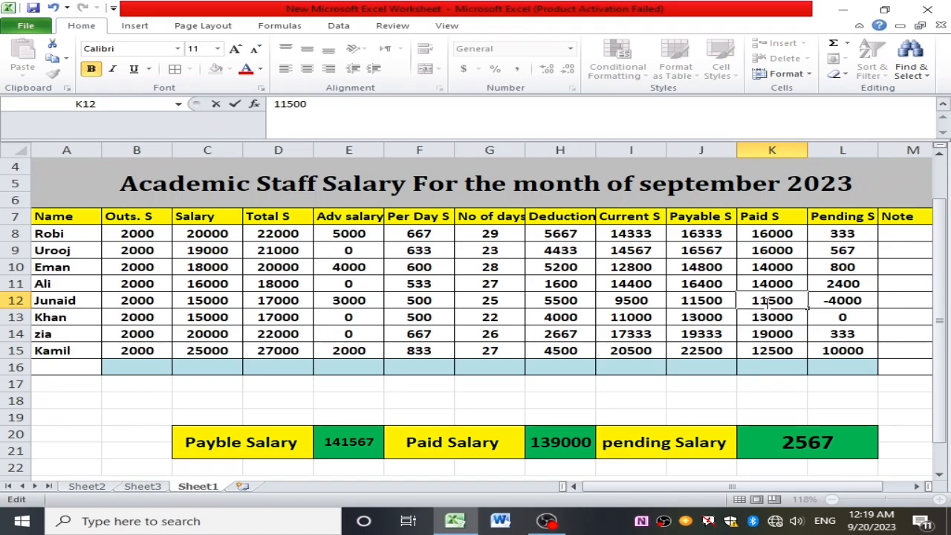
{"action": "key", "text": "Return"}
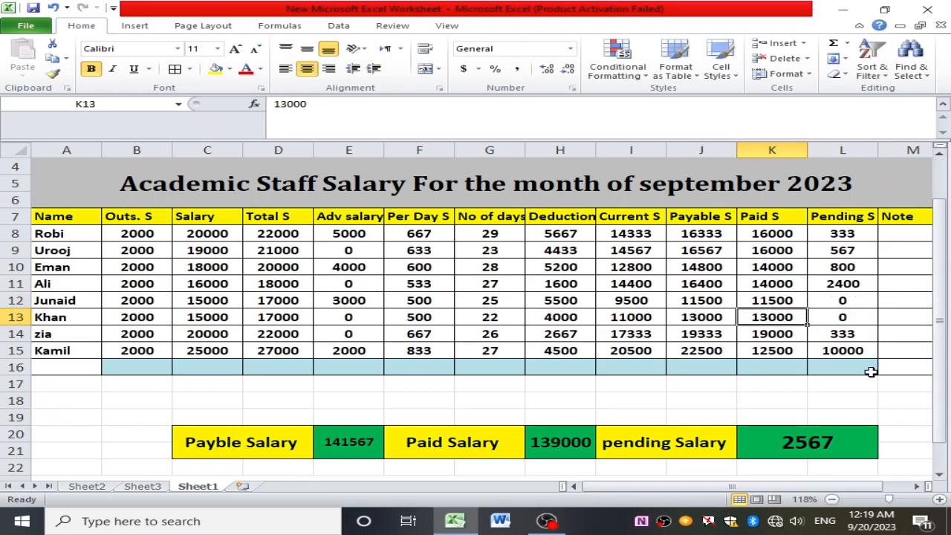
Step: Enter the notes "pending" in M8 and M9 and "pendign" in M10 and M11
{"action": "left_click", "coordinate": [866, 352]}
{"action": "left_click", "coordinate": [908, 234]}
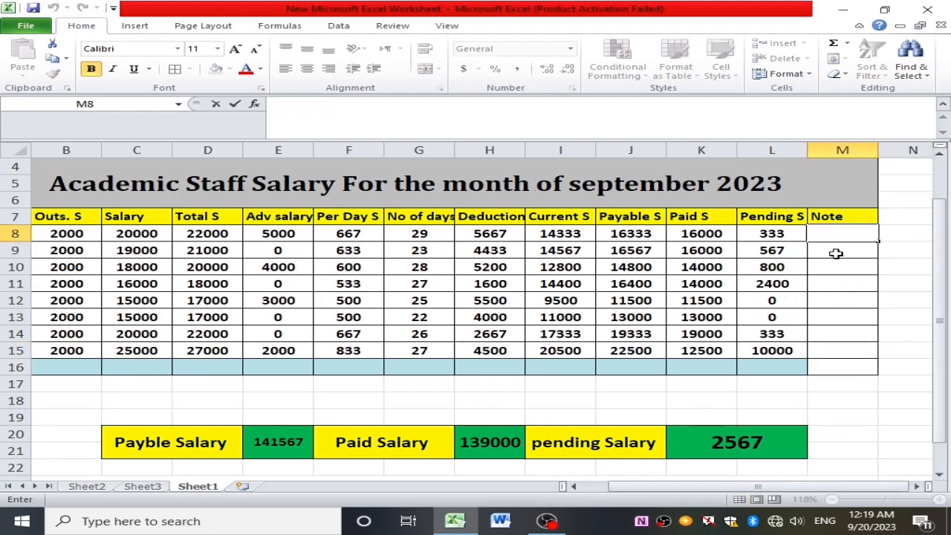
{"action": "type", "text": "pending"}
{"action": "key", "text": "Return"}
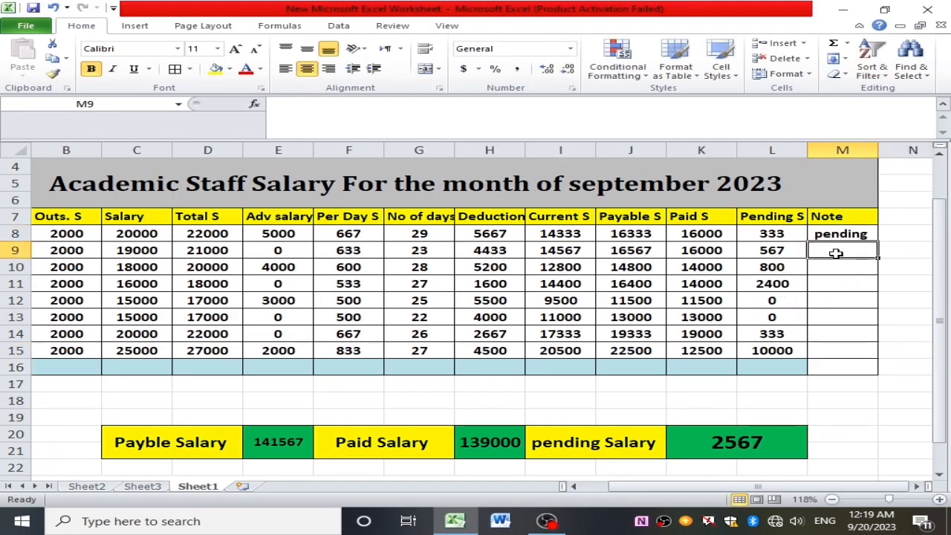
{"action": "type", "text": "pendi"}
{"action": "type", "text": "ng"}
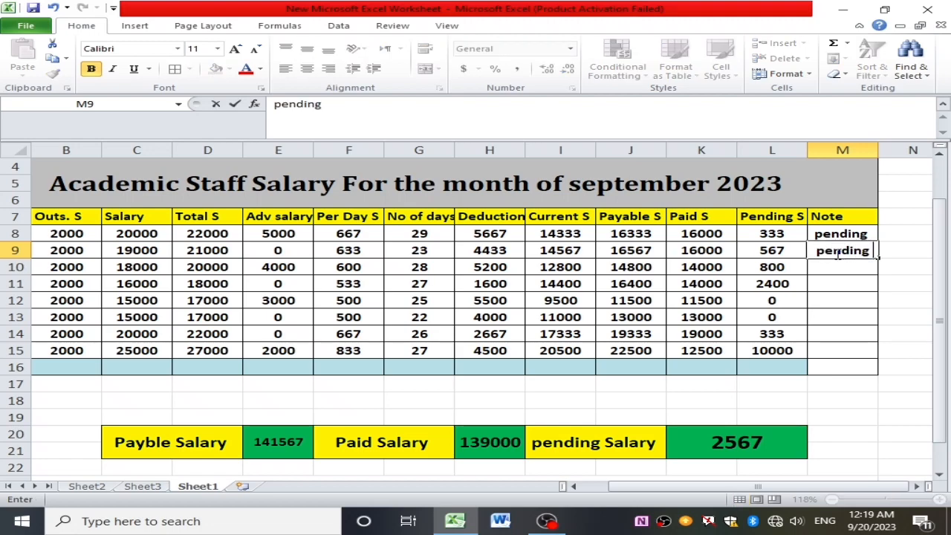
{"action": "key", "text": "Return"}
{"action": "type", "text": "pendign"}
{"action": "key", "text": "Return"}
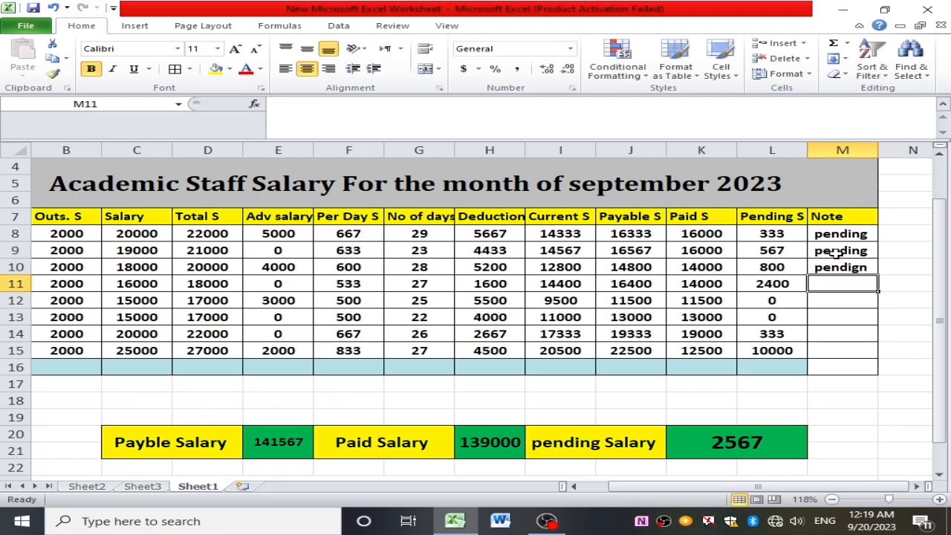
{"action": "key", "text": "BackSpace"}
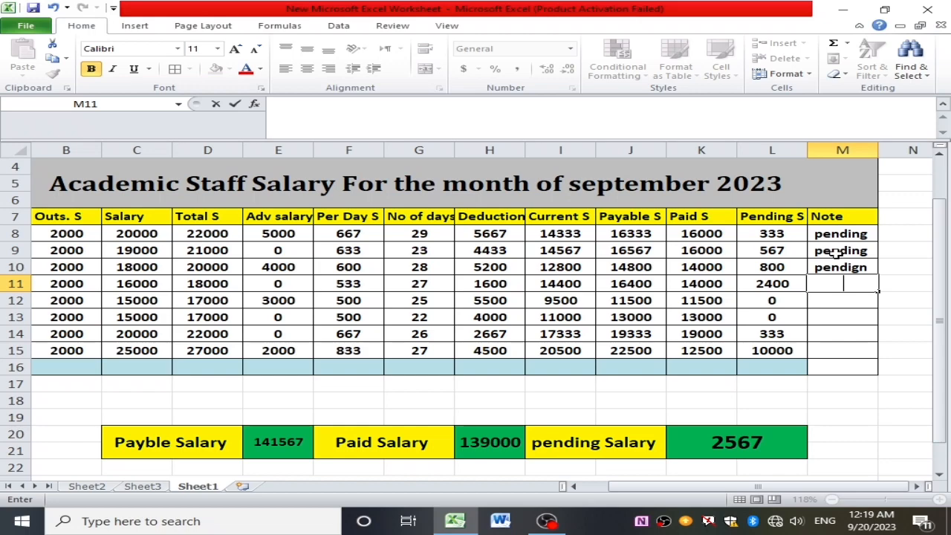
{"action": "type", "text": "pendign"}
{"action": "key", "text": "Return"}
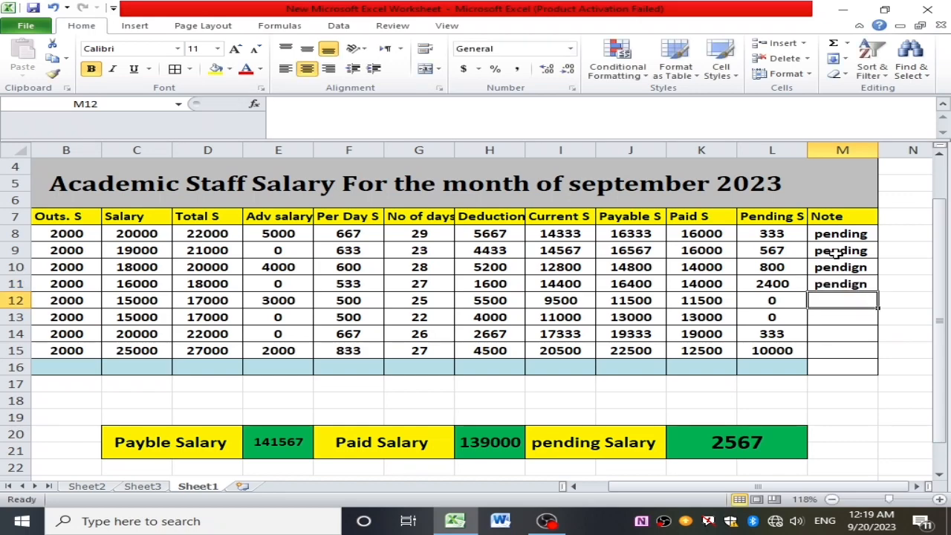
Step: Enter the note "clear" in M12 and M13 and "pending" in M14 and M15
{"action": "type", "text": "clear"}
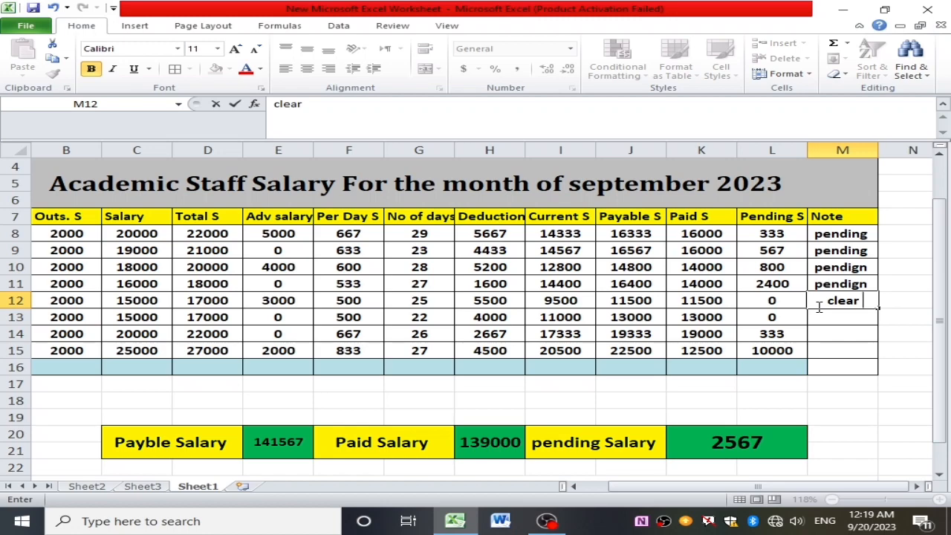
{"action": "key", "text": "Return"}
{"action": "type", "text": "clear"}
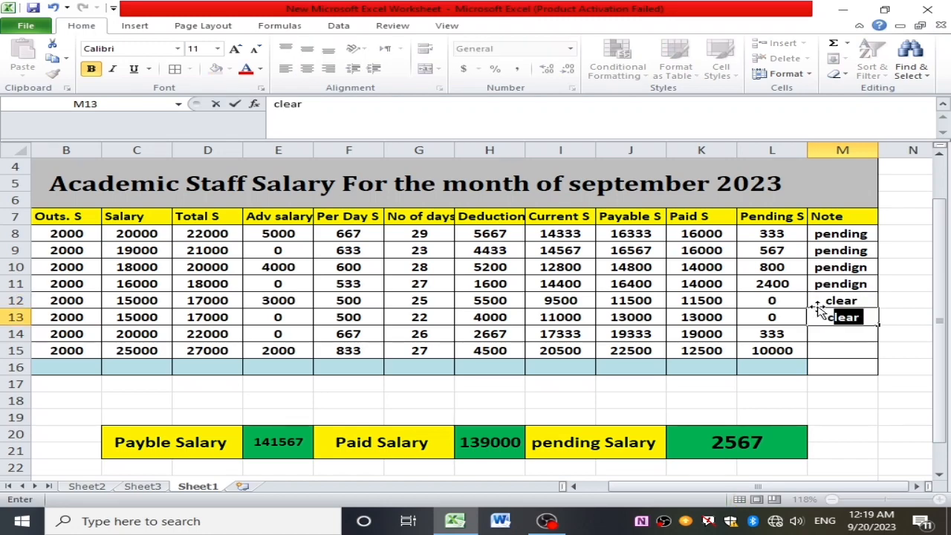
{"action": "key", "text": "Return"}
{"action": "type", "text": "pending"}
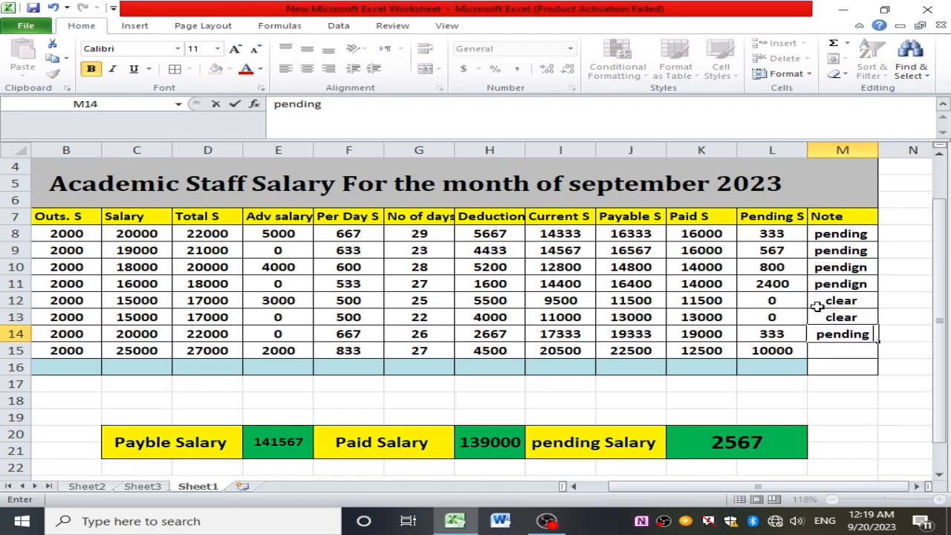
{"action": "key", "text": "Return"}
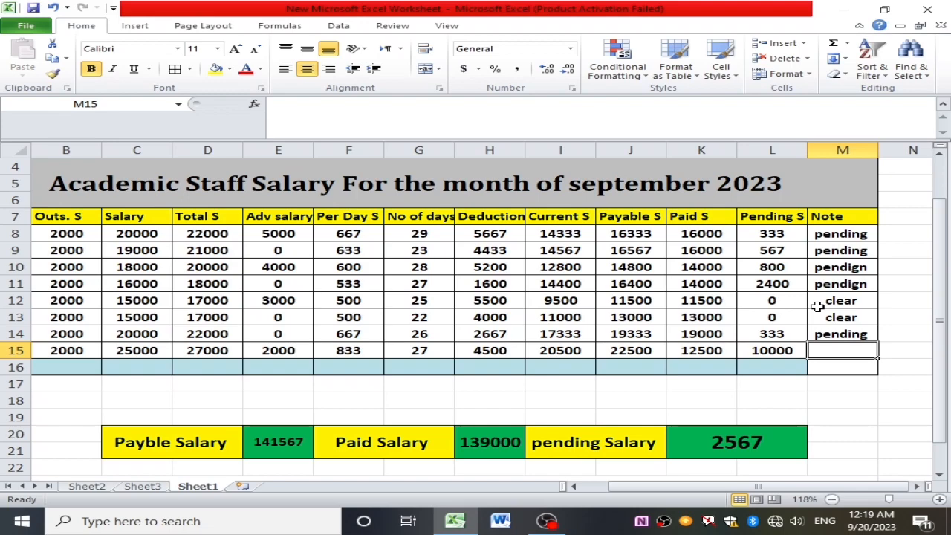
{"action": "type", "text": "pending"}
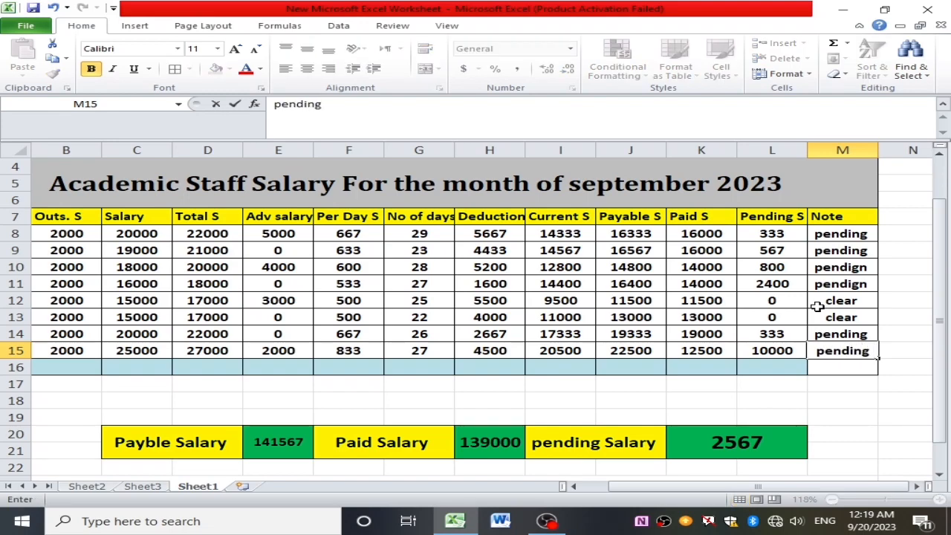
Step: Correct the spelling of the note in M10 to "pending"
{"action": "left_click", "coordinate": [863, 267]}
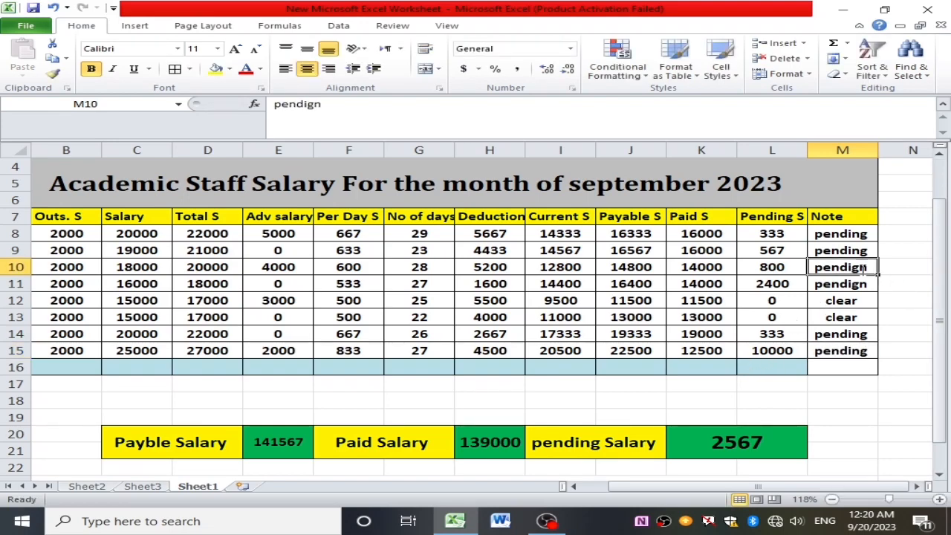
{"action": "double_click", "coordinate": [866, 268]}
{"action": "key", "text": "BackSpace"}
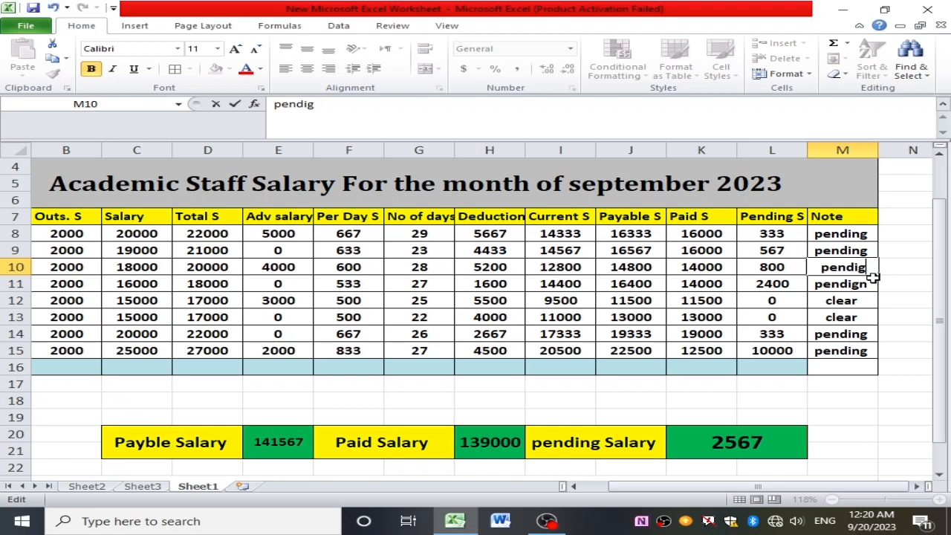
{"action": "key", "text": "BackSpace"}
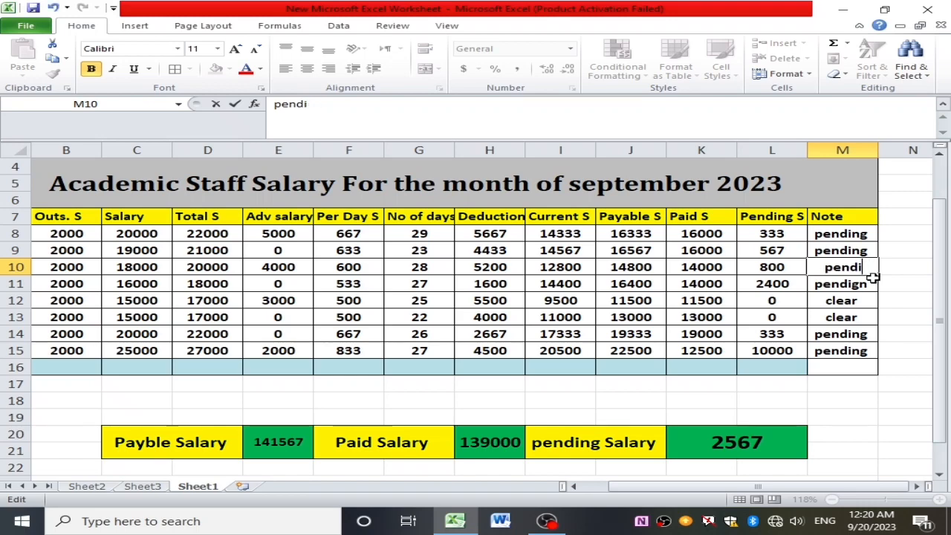
{"action": "type", "text": "ng"}
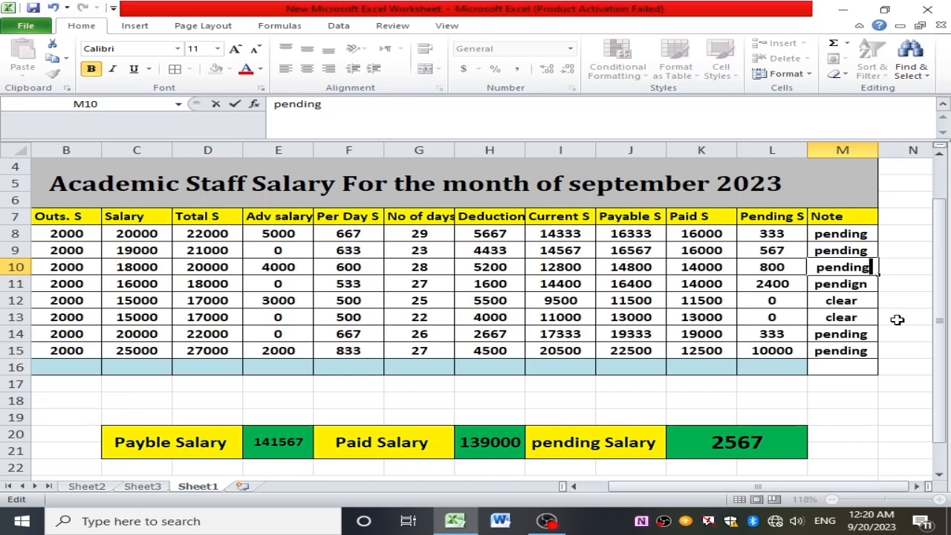
{"action": "left_click", "coordinate": [886, 373]}
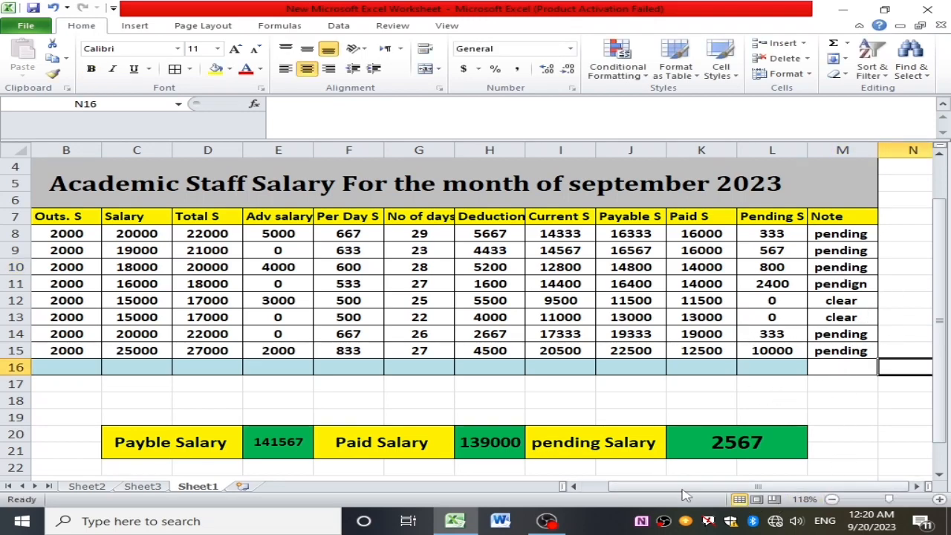
Step: Total the outstanding salaries in B16 with a SUM of B8:B15
{"action": "left_click_drag", "start_coordinate": [849, 491], "coordinate": [823, 491]}
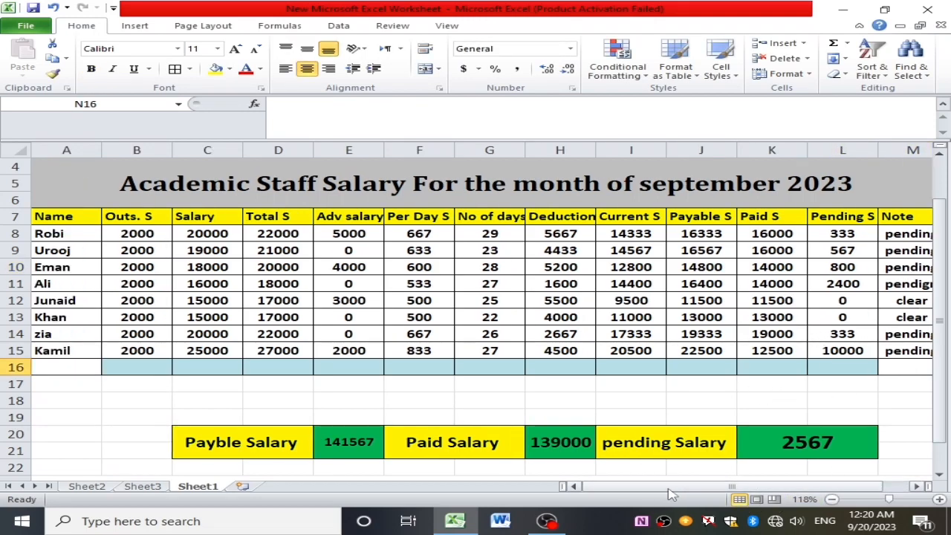
{"action": "double_click", "coordinate": [139, 370]}
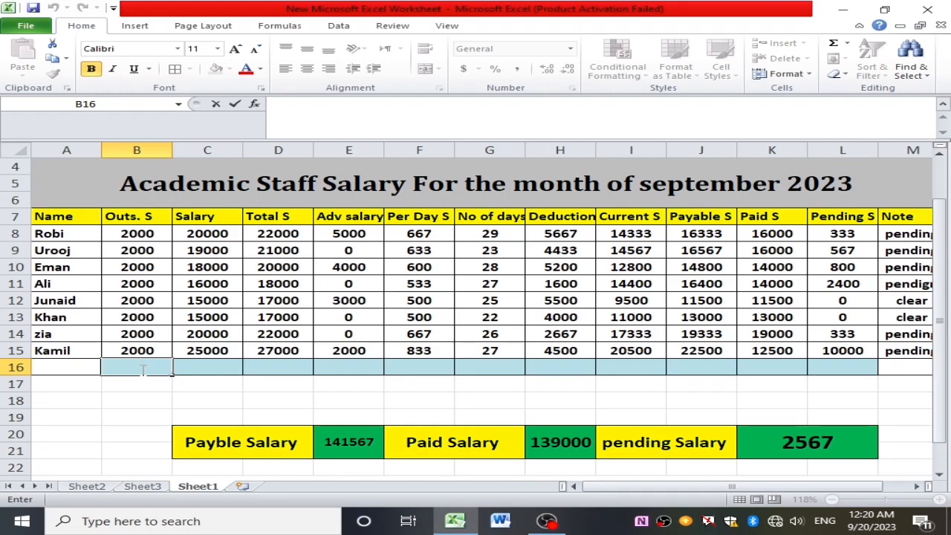
{"action": "type", "text": "=sum("}
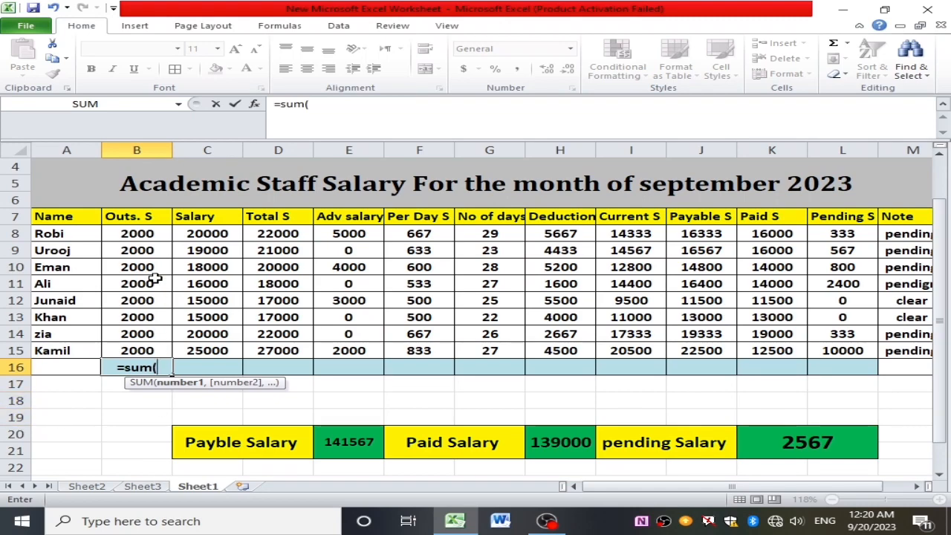
{"action": "left_click_drag", "start_coordinate": [148, 237], "coordinate": [160, 351]}
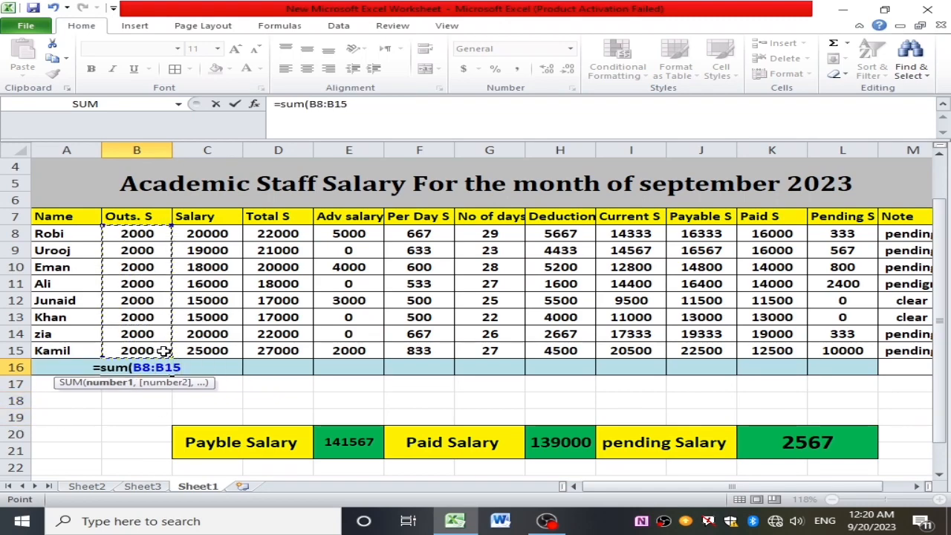
{"action": "key", "text": "Return"}
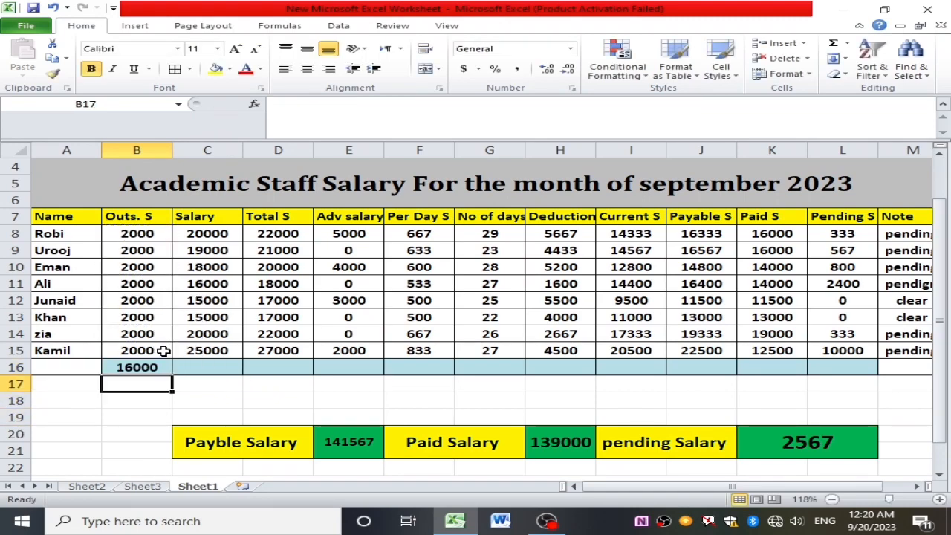
Step: Fill the SUM formula from B16 across the totals row to L16
{"action": "left_click", "coordinate": [137, 370]}
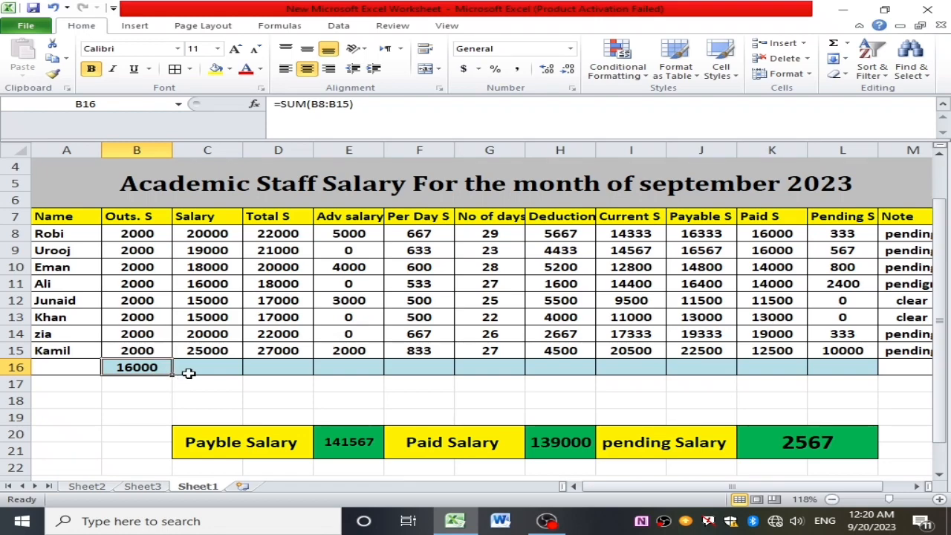
{"action": "left_click_drag", "start_coordinate": [171, 375], "coordinate": [223, 377]}
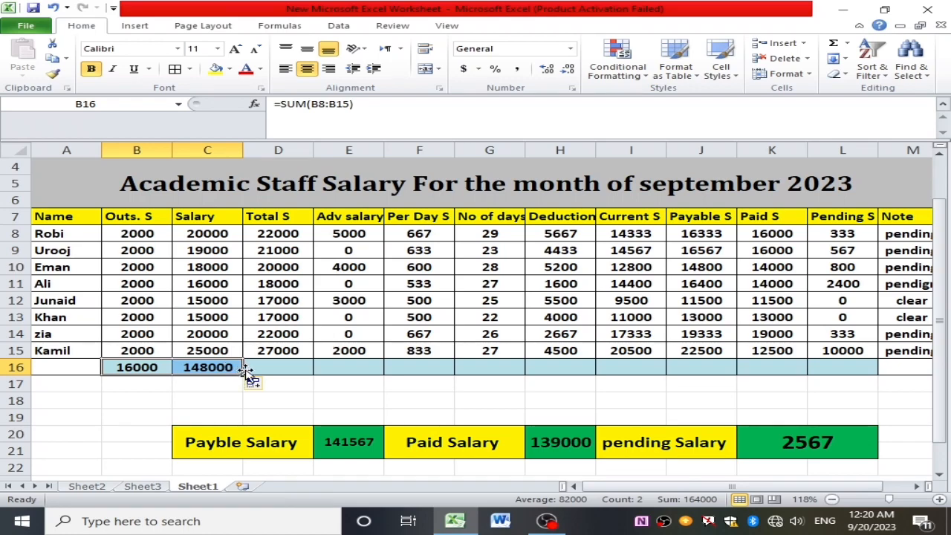
{"action": "left_click_drag", "start_coordinate": [244, 376], "coordinate": [285, 369]}
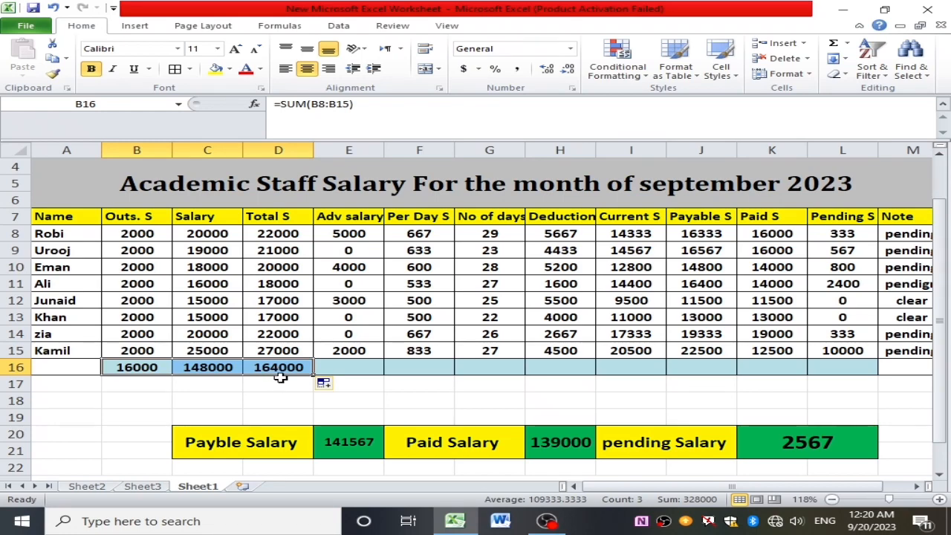
{"action": "left_click_drag", "start_coordinate": [309, 379], "coordinate": [367, 375]}
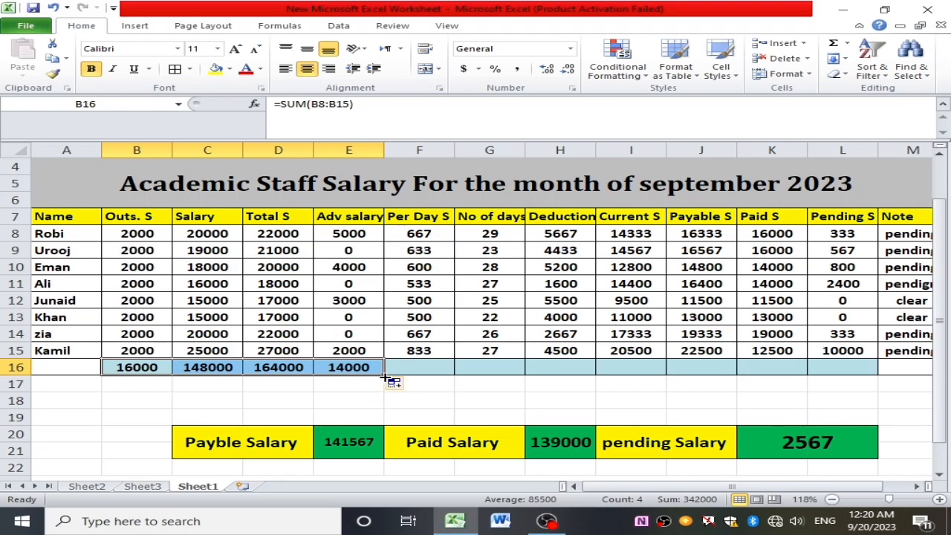
{"action": "left_click_drag", "start_coordinate": [388, 378], "coordinate": [436, 374]}
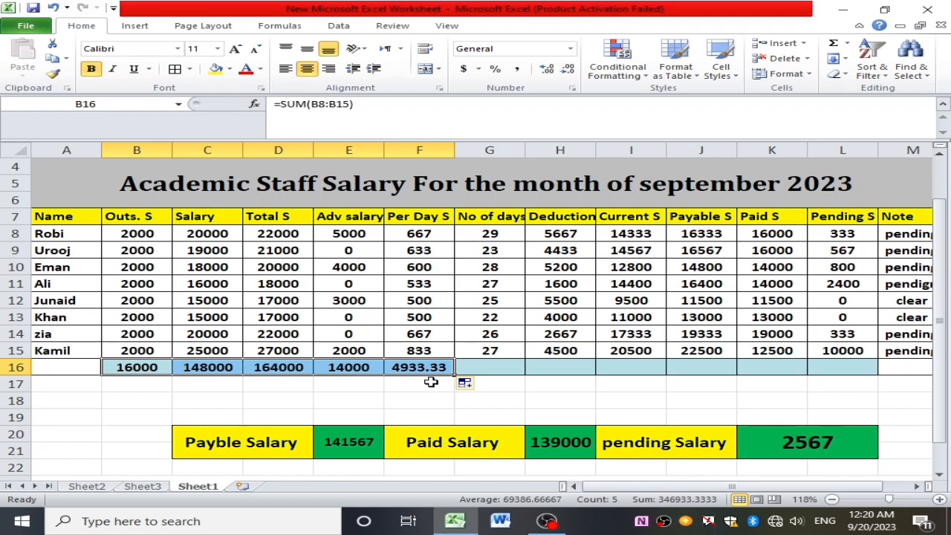
{"action": "left_click_drag", "start_coordinate": [454, 373], "coordinate": [565, 377]}
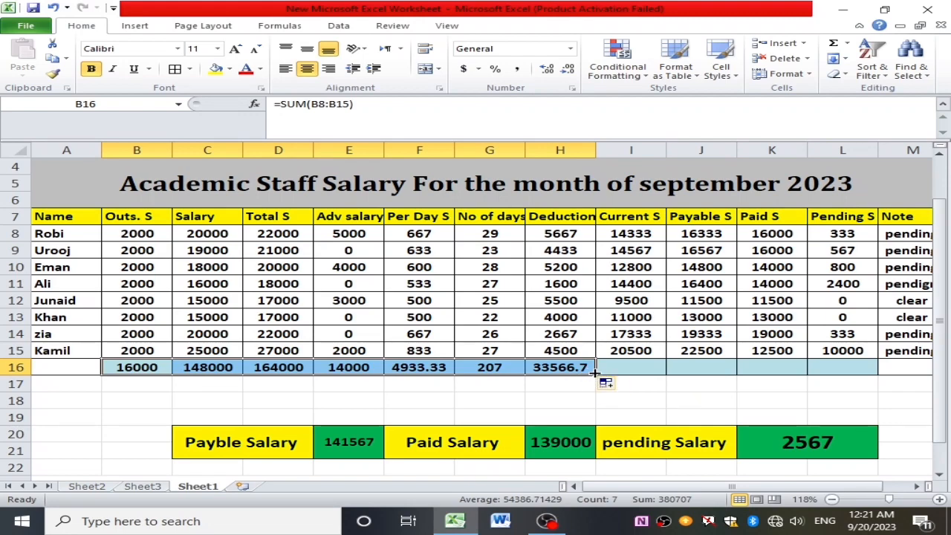
{"action": "left_click_drag", "start_coordinate": [595, 375], "coordinate": [661, 373]}
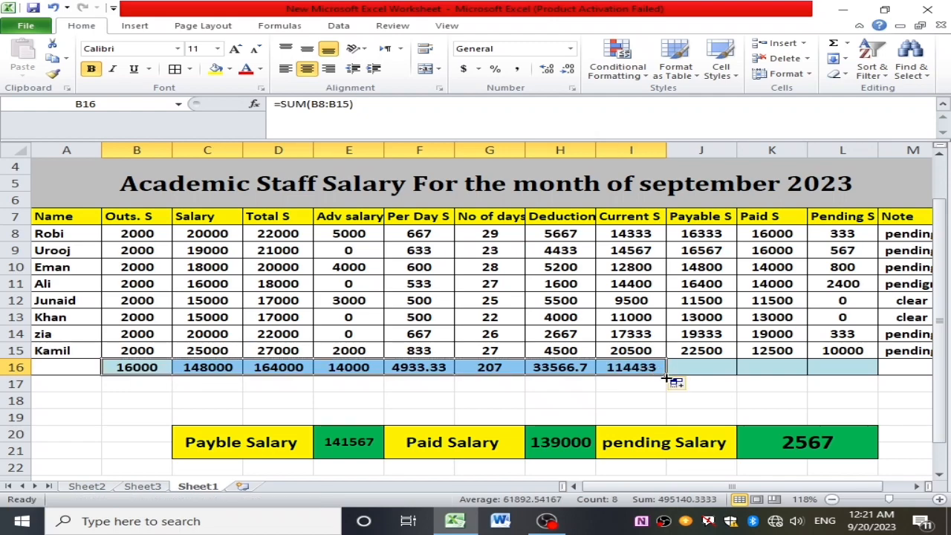
{"action": "left_click_drag", "start_coordinate": [667, 379], "coordinate": [722, 379]}
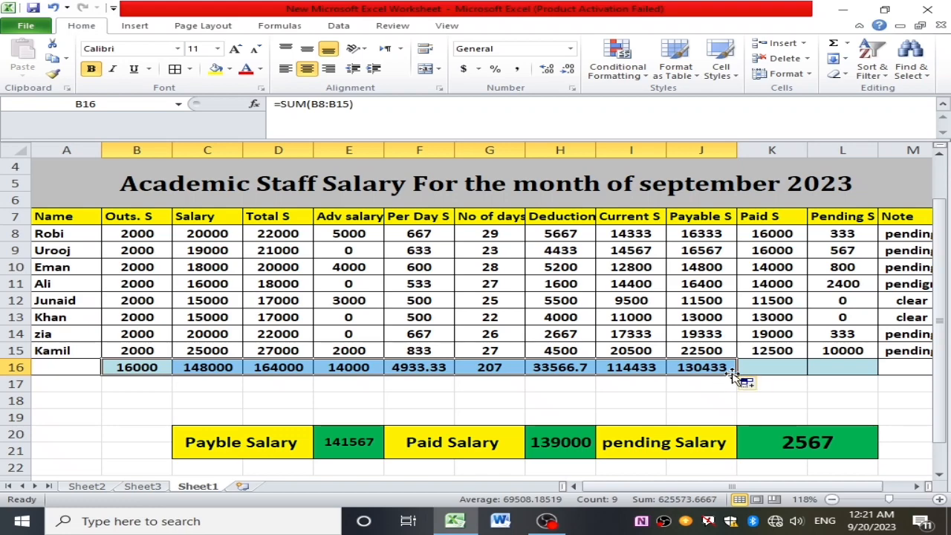
{"action": "left_click_drag", "start_coordinate": [738, 377], "coordinate": [851, 379]}
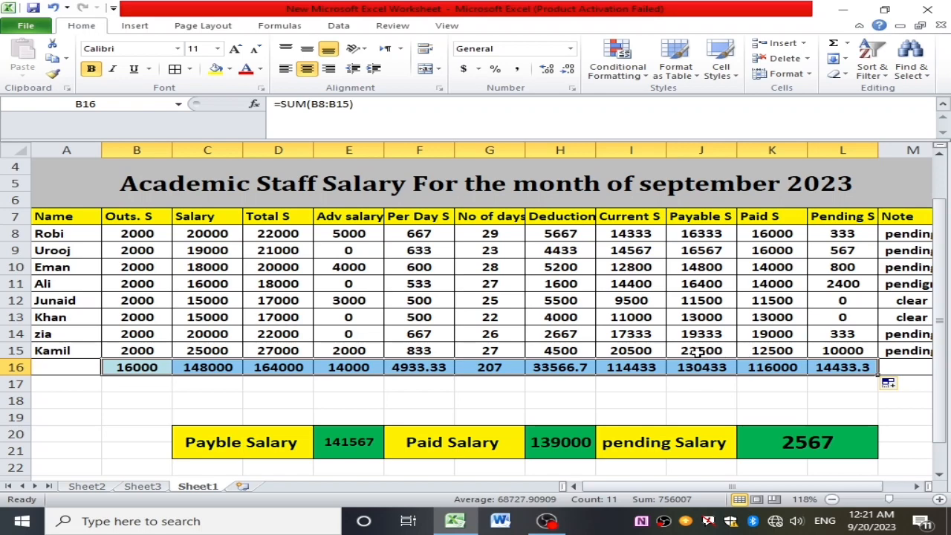
Step: Set the paid salary in K15 to 22500
{"action": "double_click", "coordinate": [782, 350]}
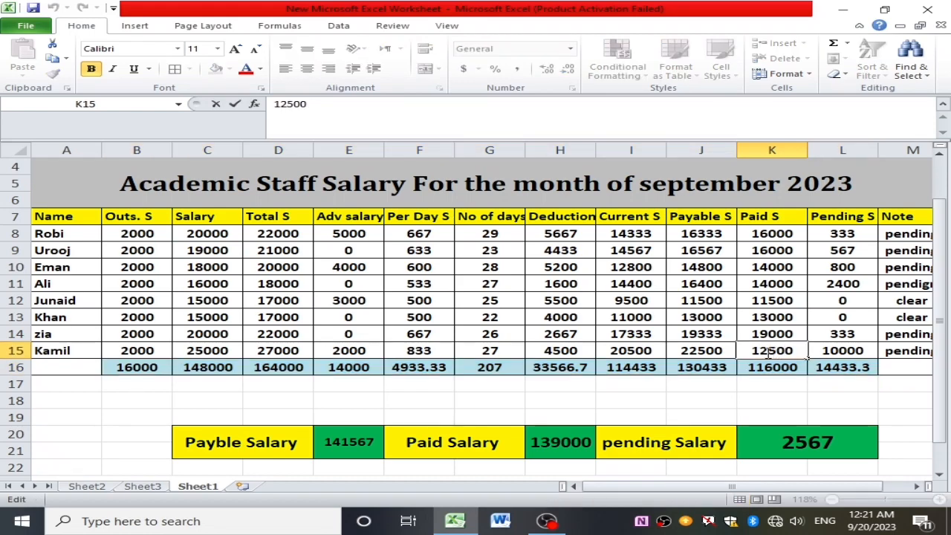
{"action": "key", "text": "BackSpace"}
{"action": "key", "text": "BackSpace"}
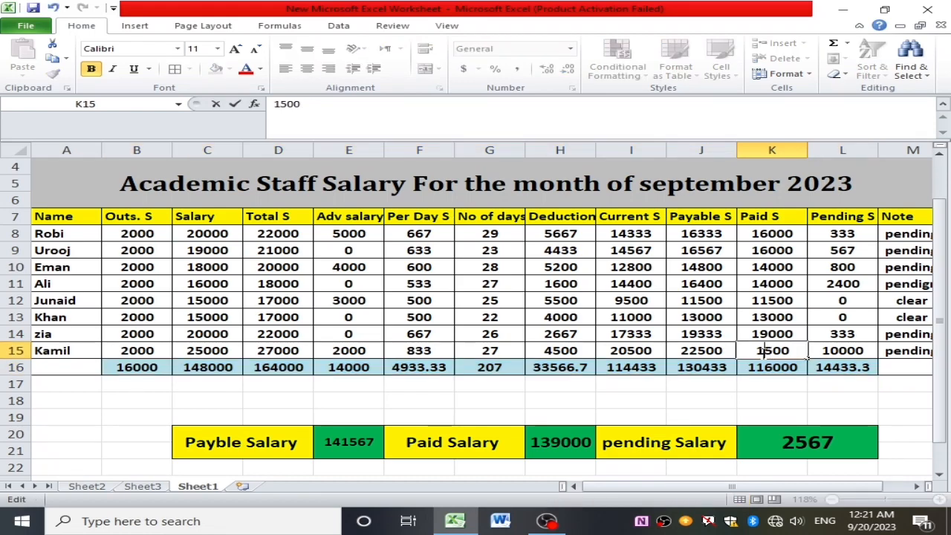
{"action": "type", "text": "22"}
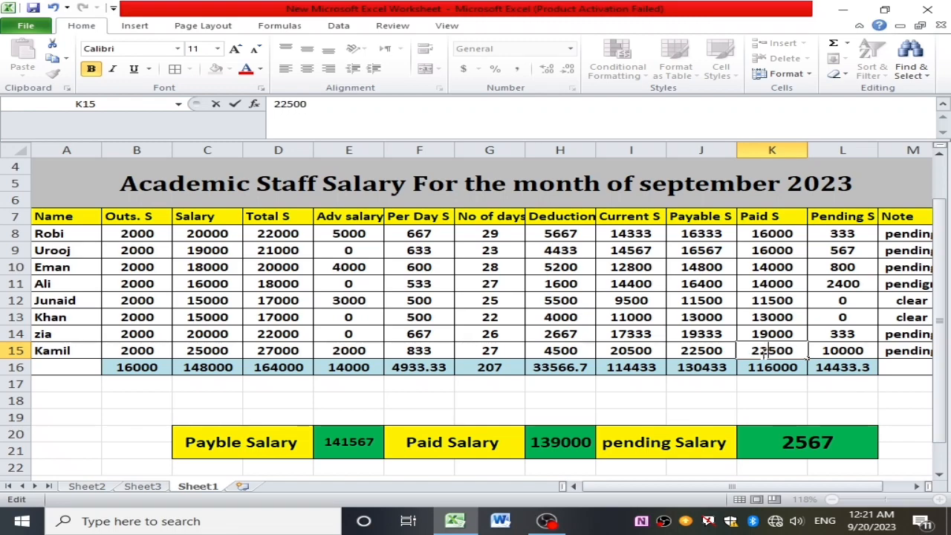
{"action": "key", "text": "Return"}
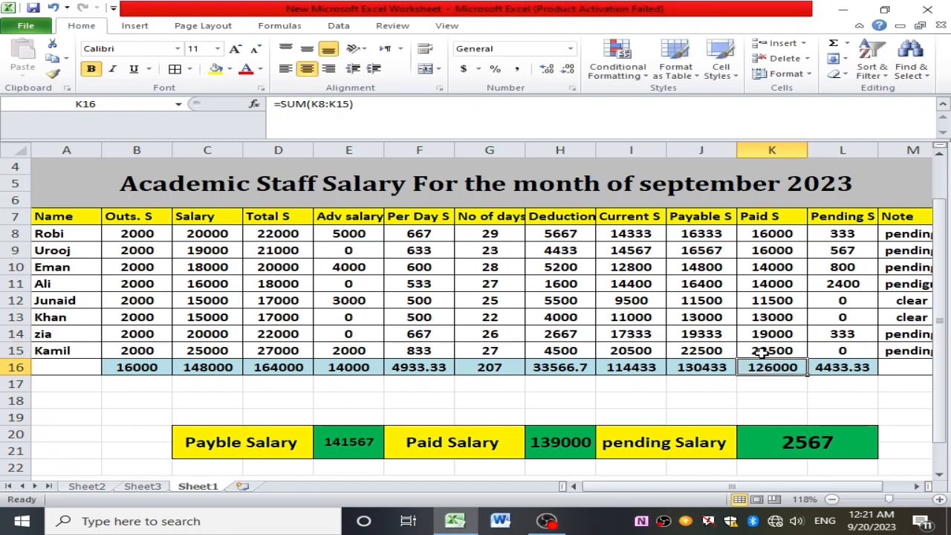
Step: Replace the payment note in M15 with "clear"
{"action": "double_click", "coordinate": [913, 351]}
{"action": "key", "text": "BackSpace"}
{"action": "key", "text": "BackSpace"}
{"action": "key", "text": "BackSpace"}
{"action": "key", "text": "BackSpace"}
{"action": "key", "text": "BackSpace"}
{"action": "key", "text": "BackSpace"}
{"action": "key", "text": "BackSpace"}
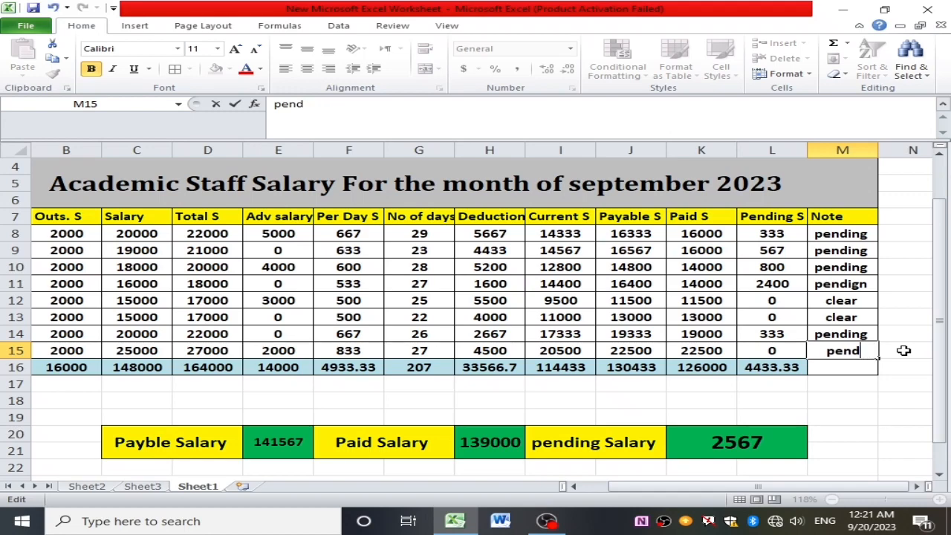
{"action": "type", "text": "clear"}
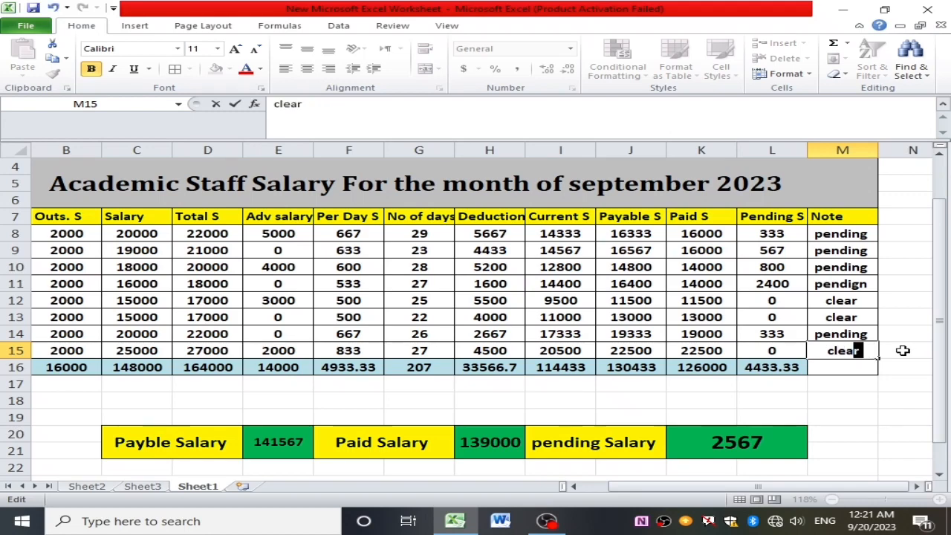
{"action": "key", "text": "Return"}
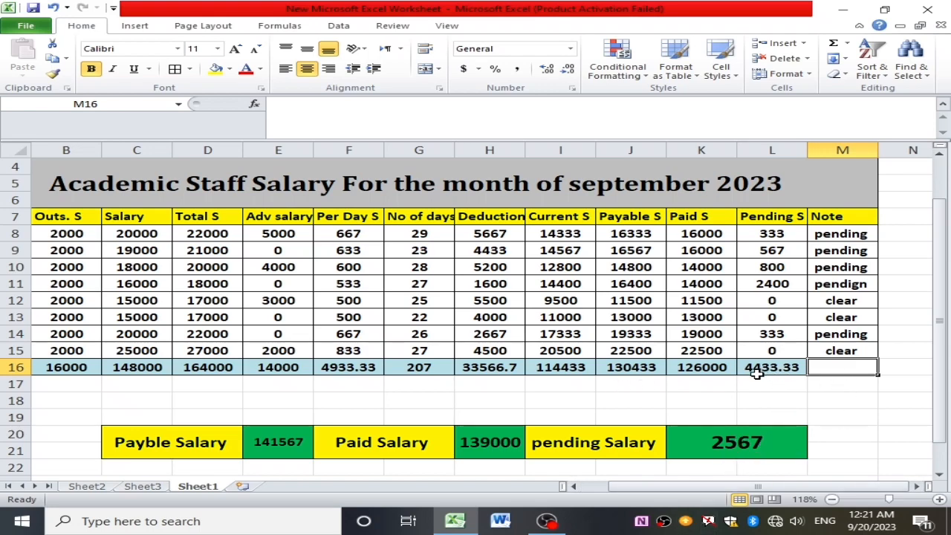
Step: Clear the old payable, paid and pending salary amounts from the green summary cells E20, H20 and K20
{"action": "left_click", "coordinate": [283, 444]}
{"action": "key", "text": "Delete"}
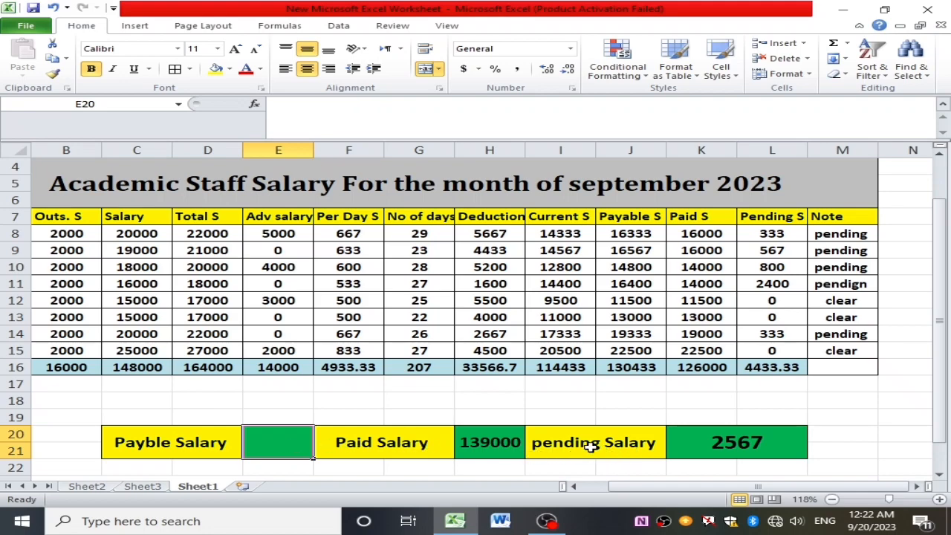
{"action": "left_click", "coordinate": [512, 450]}
{"action": "key", "text": "Delete"}
{"action": "left_click", "coordinate": [710, 443]}
{"action": "key", "text": "Delete"}
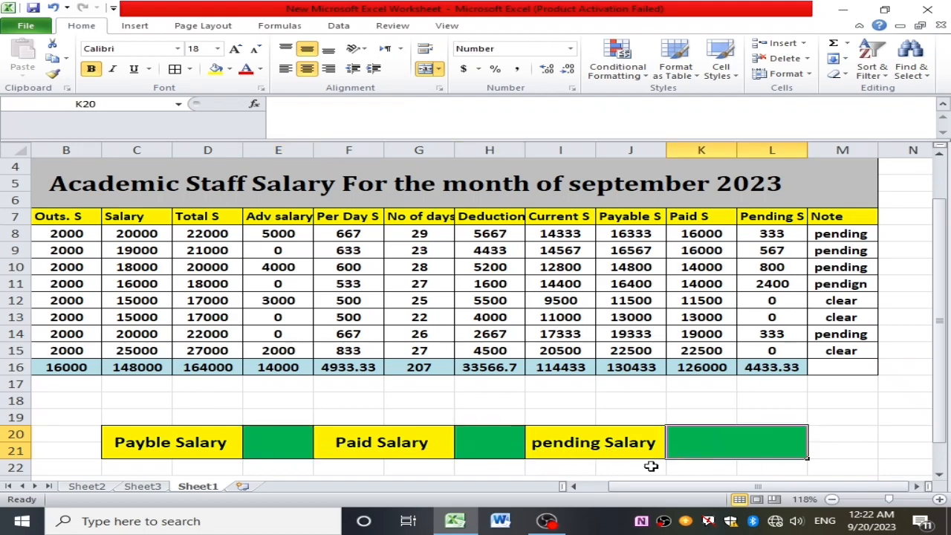
Step: Enter the Payable S column total, 130433, as the payable salary in summary cell E20
{"action": "scroll", "coordinate": [540, 458], "scroll_direction": "down", "scroll_amount": 1}
{"action": "double_click", "coordinate": [262, 396]}
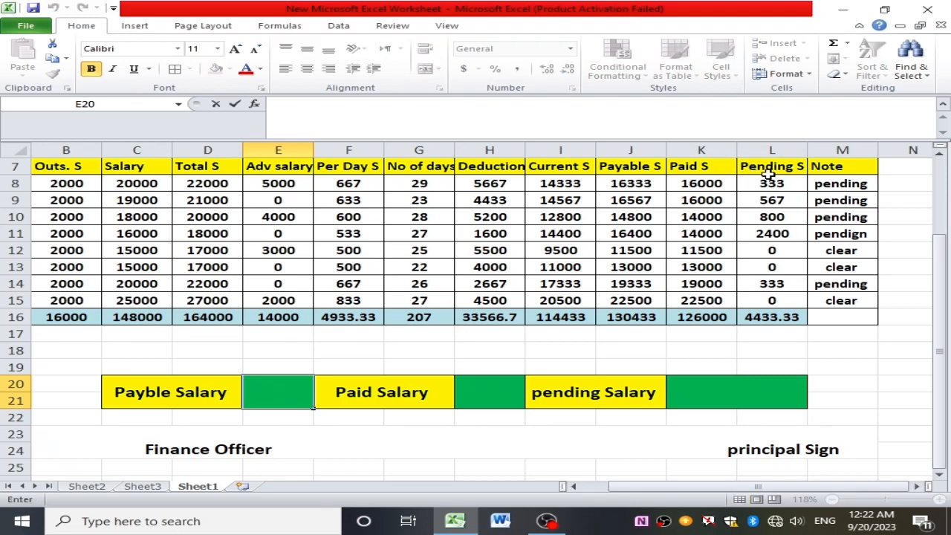
{"action": "scroll", "coordinate": [768, 178], "scroll_direction": "up", "scroll_amount": 1}
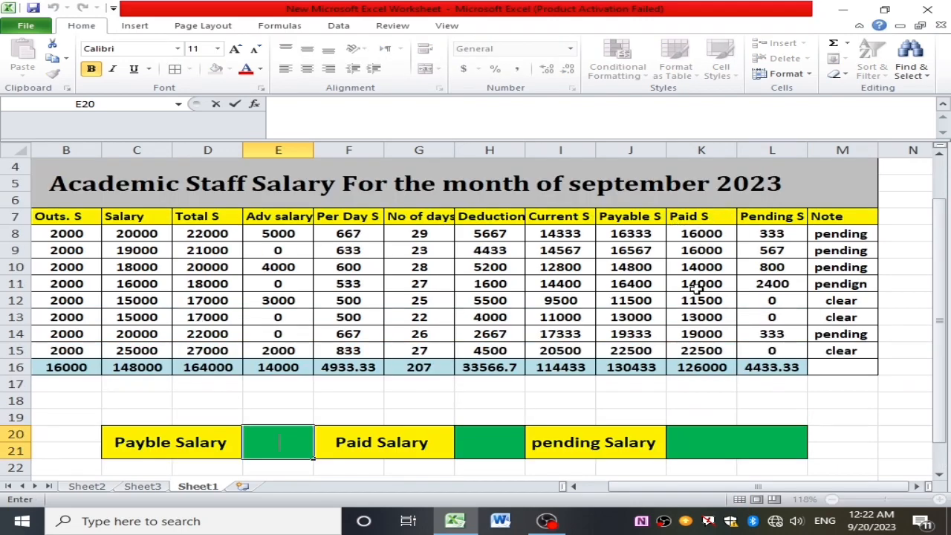
{"action": "left_click", "coordinate": [632, 217]}
{"action": "left_click", "coordinate": [627, 368]}
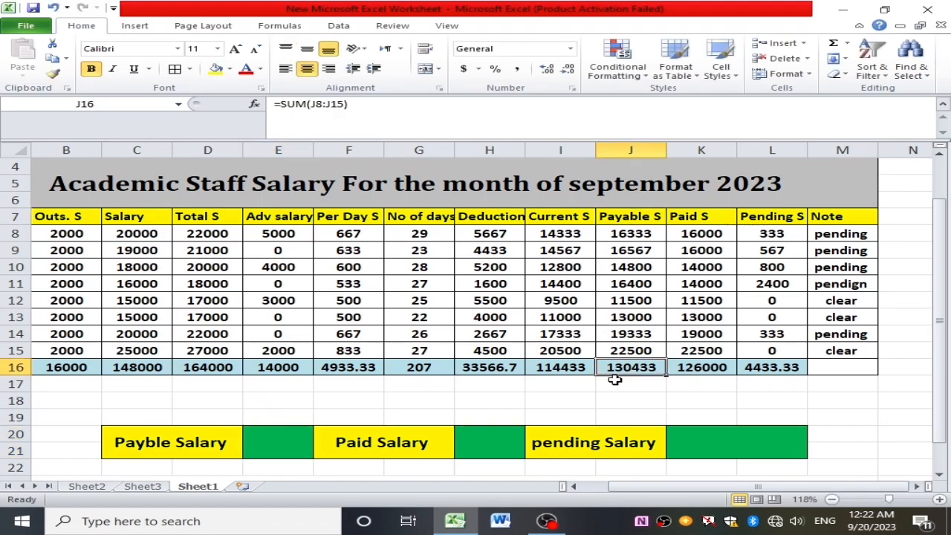
{"action": "left_click", "coordinate": [281, 445]}
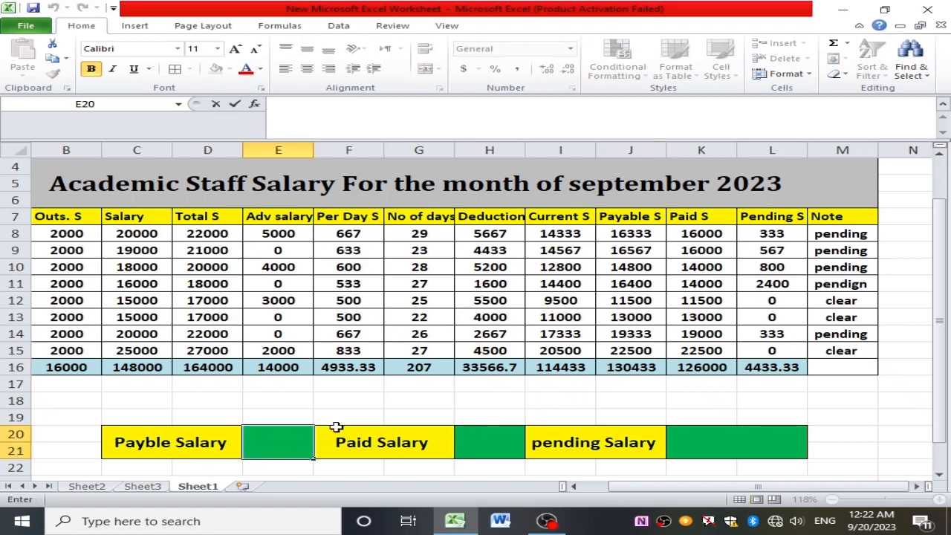
{"action": "type", "text": "130433"}
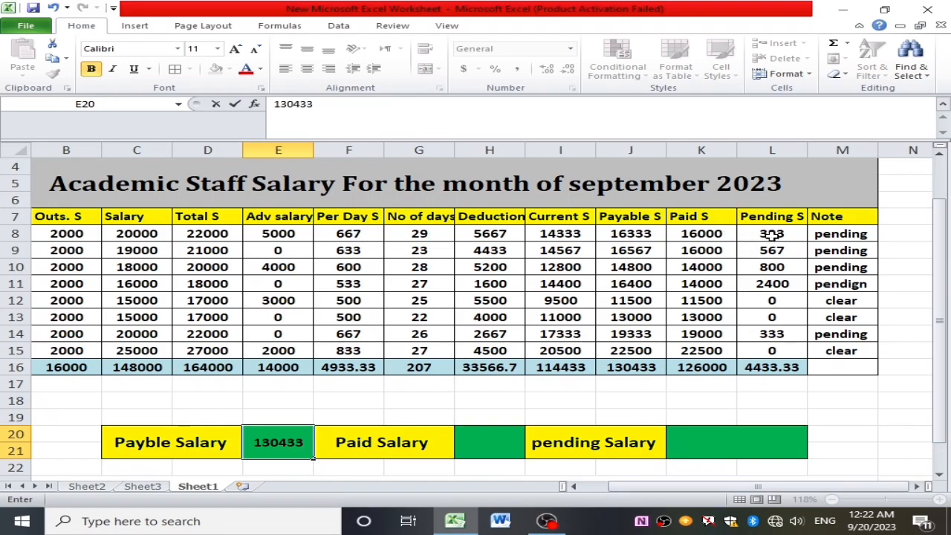
Step: Copy the Paid S column total from K16 into the paid salary summary cell H20
{"action": "left_click", "coordinate": [689, 374]}
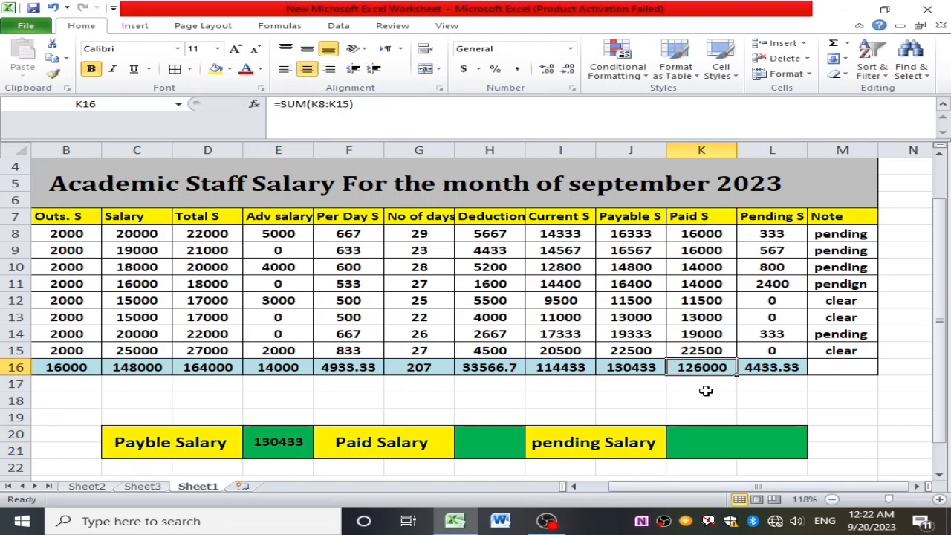
{"action": "key", "text": "ctrl+c"}
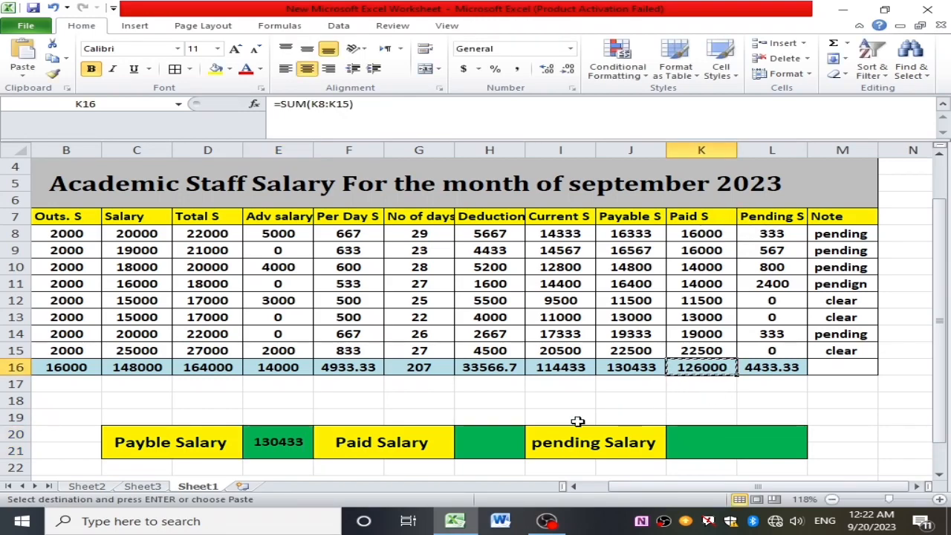
{"action": "left_click", "coordinate": [485, 442]}
{"action": "key", "text": "ctrl+v"}
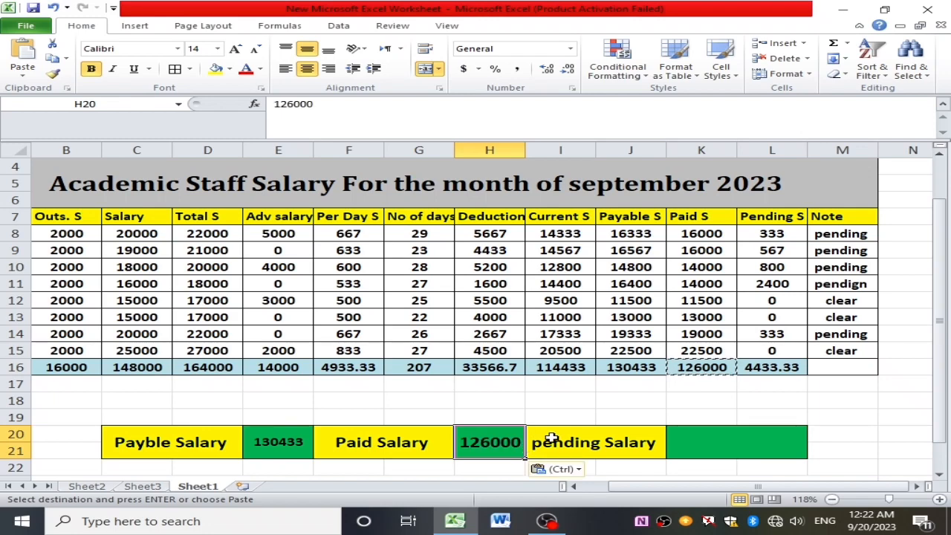
Step: Copy the Pending S column total from L16 into the pending salary summary cell K20
{"action": "left_click", "coordinate": [589, 449]}
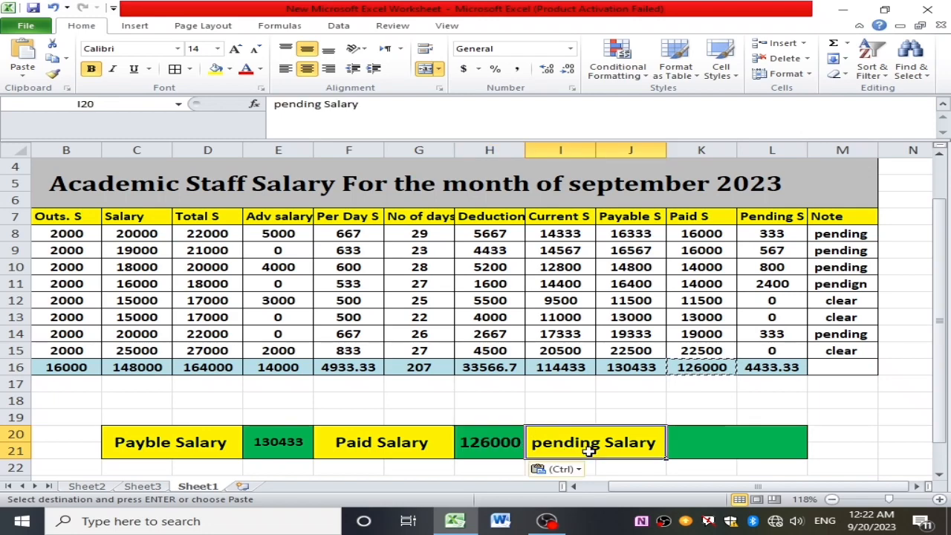
{"action": "left_click", "coordinate": [790, 368]}
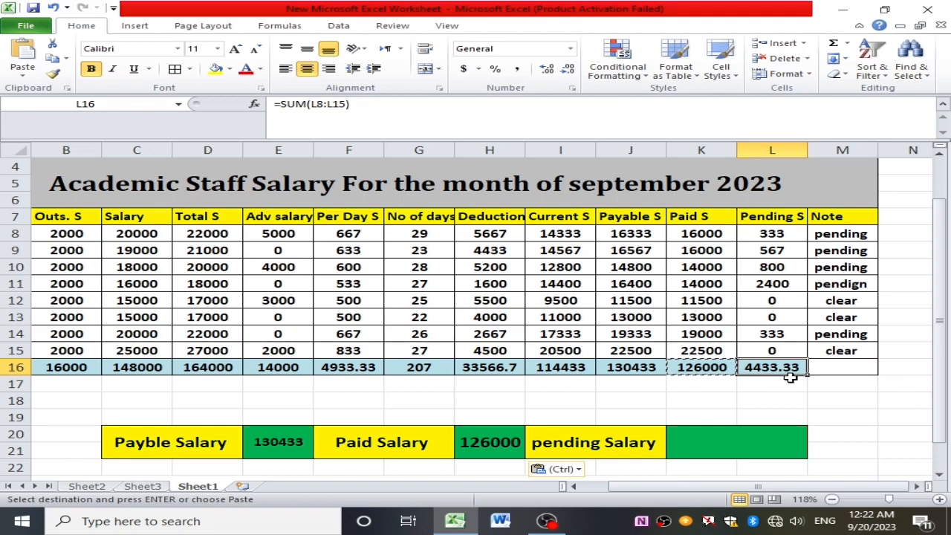
{"action": "key", "text": "ctrl+c"}
{"action": "left_click", "coordinate": [722, 447]}
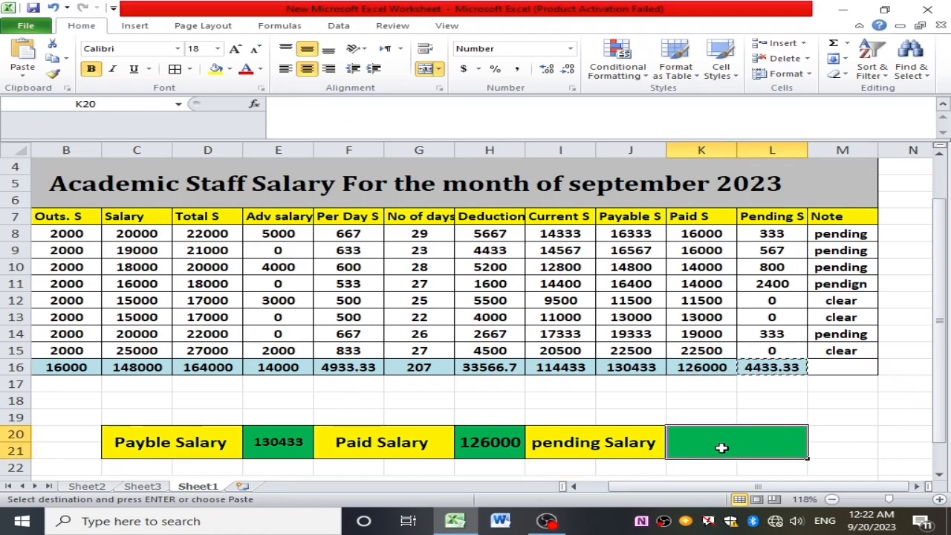
{"action": "key", "text": "ctrl+v"}
{"action": "left_click", "coordinate": [851, 405]}
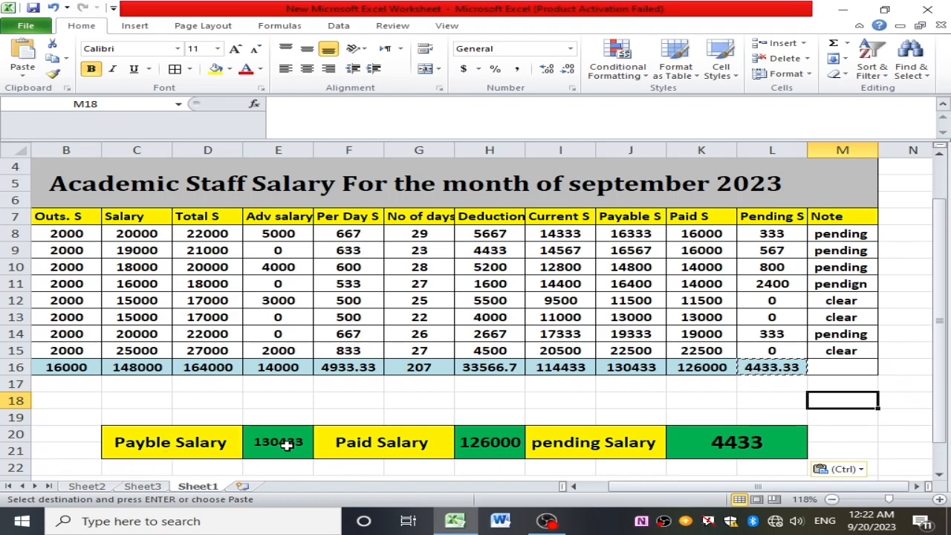
Step: Review the paid and pending salary summary cells and the Finance Officer and principal signature line below them
{"action": "left_click", "coordinate": [376, 445]}
{"action": "left_click", "coordinate": [491, 444]}
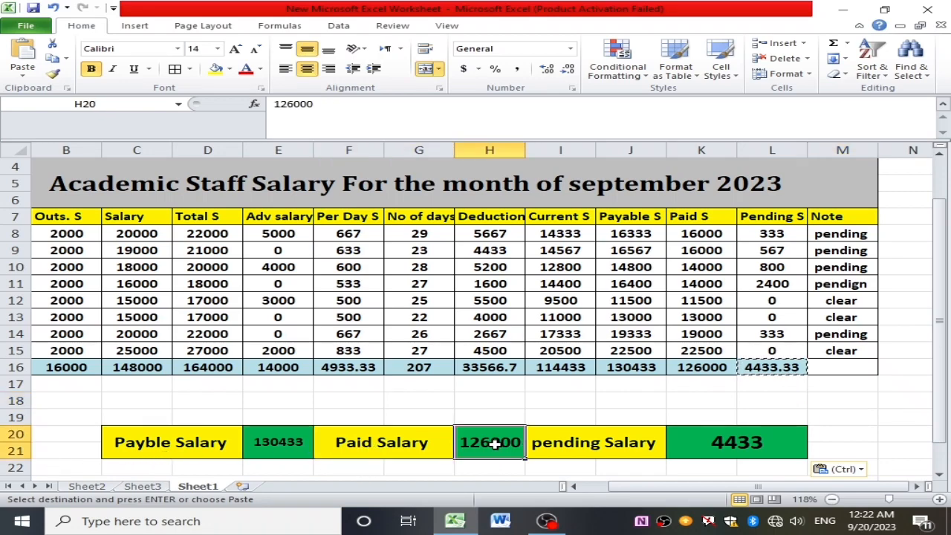
{"action": "left_click", "coordinate": [626, 452]}
{"action": "left_click", "coordinate": [730, 442]}
{"action": "scroll", "coordinate": [770, 453], "scroll_direction": "down", "scroll_amount": 1}
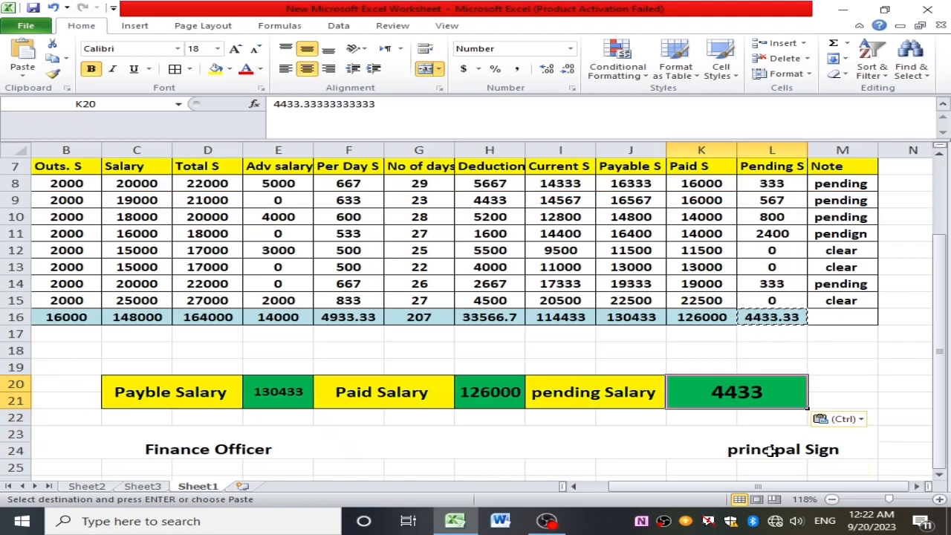
{"action": "scroll", "coordinate": [764, 412], "scroll_direction": "down", "scroll_amount": 1}
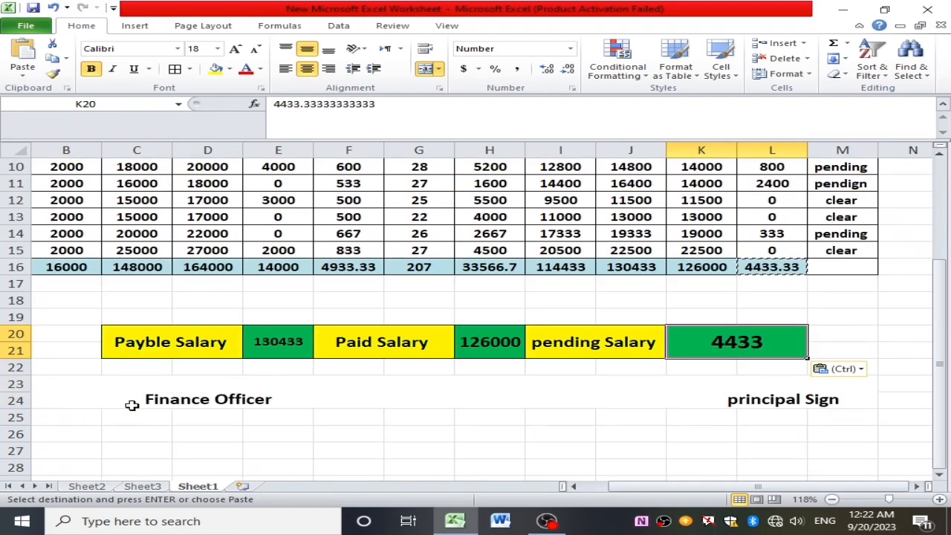
{"action": "left_click", "coordinate": [198, 392]}
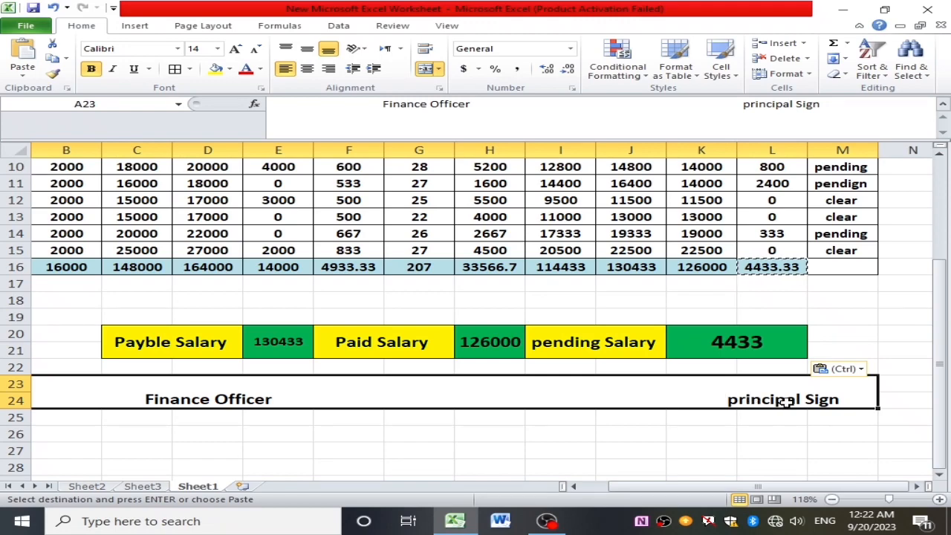
{"action": "scroll", "coordinate": [774, 379], "scroll_direction": "up", "scroll_amount": 2}
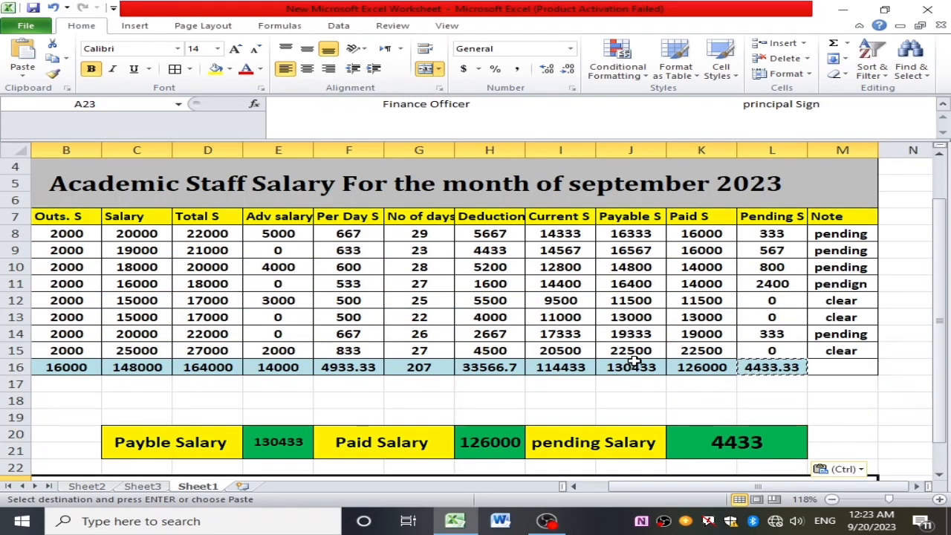
Step: Clear the copy selection and check how the salary sheet fits the page in the print preview
{"action": "key", "text": "Escape"}
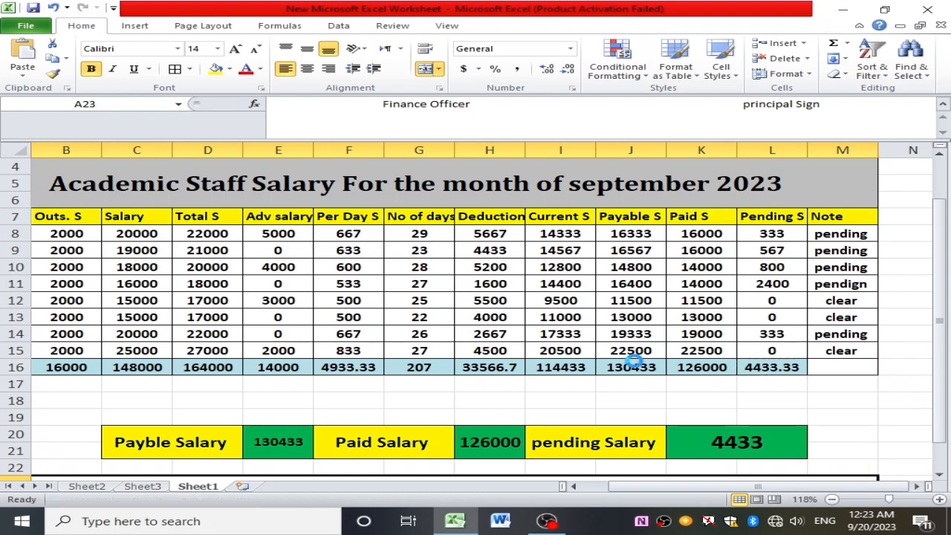
{"action": "key", "text": "ctrl+p"}
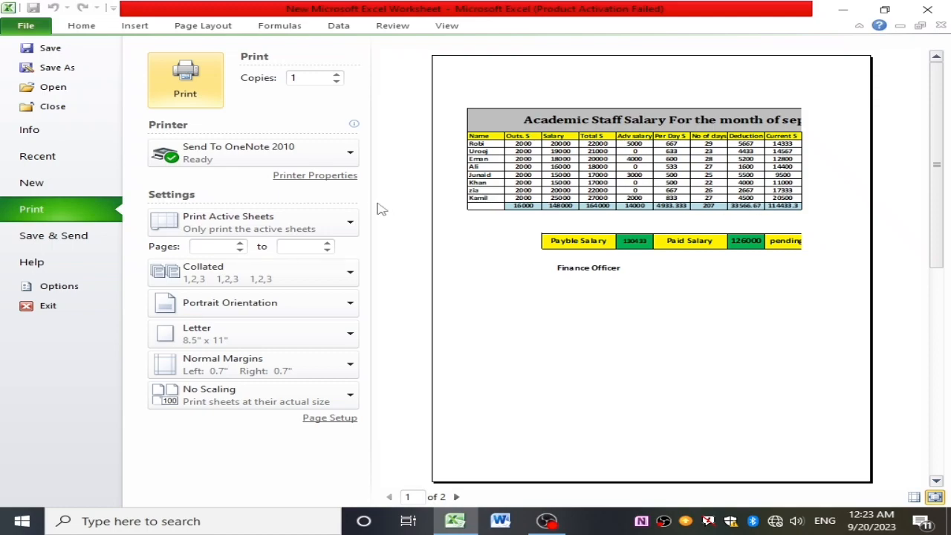
{"action": "key", "text": "Escape"}
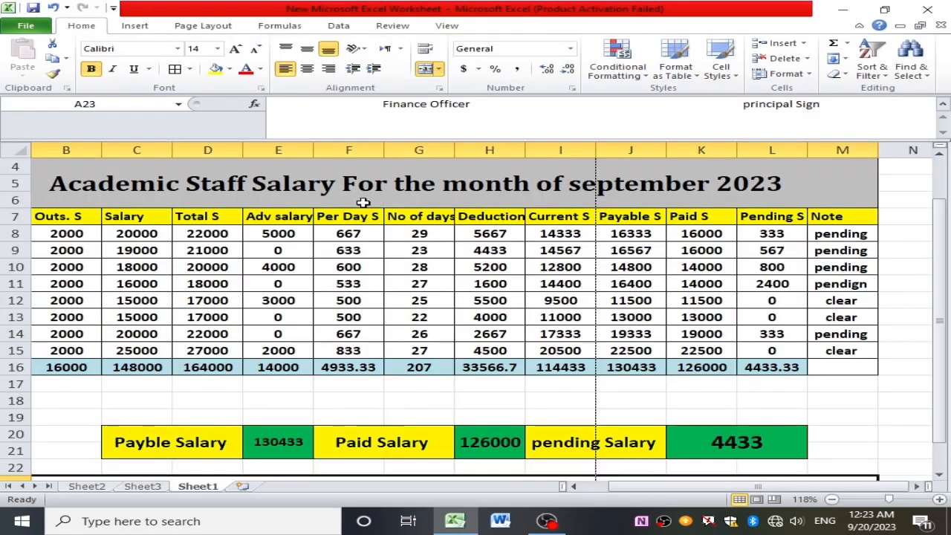
Step: Set the salary sheet's page orientation to landscape
{"action": "left_click", "coordinate": [194, 28]}
{"action": "left_click", "coordinate": [195, 77]}
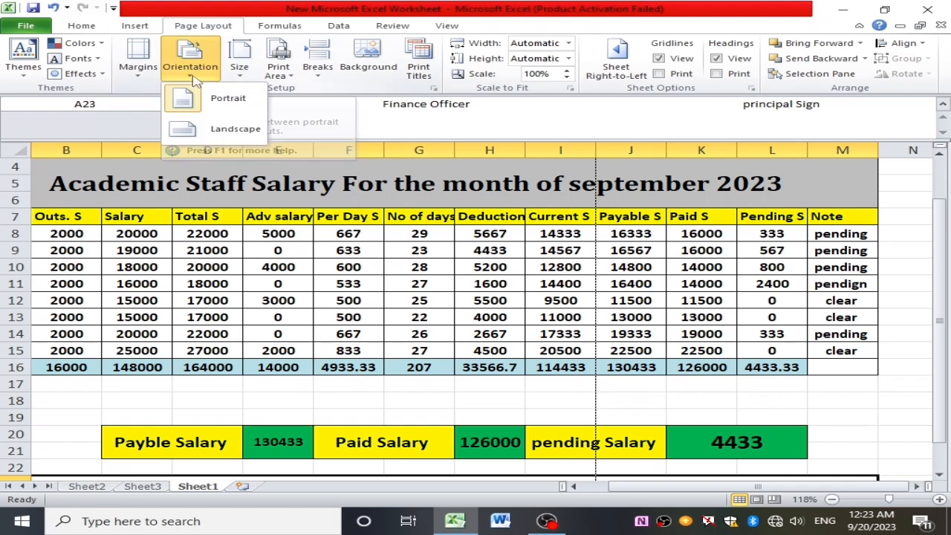
{"action": "left_click", "coordinate": [235, 128]}
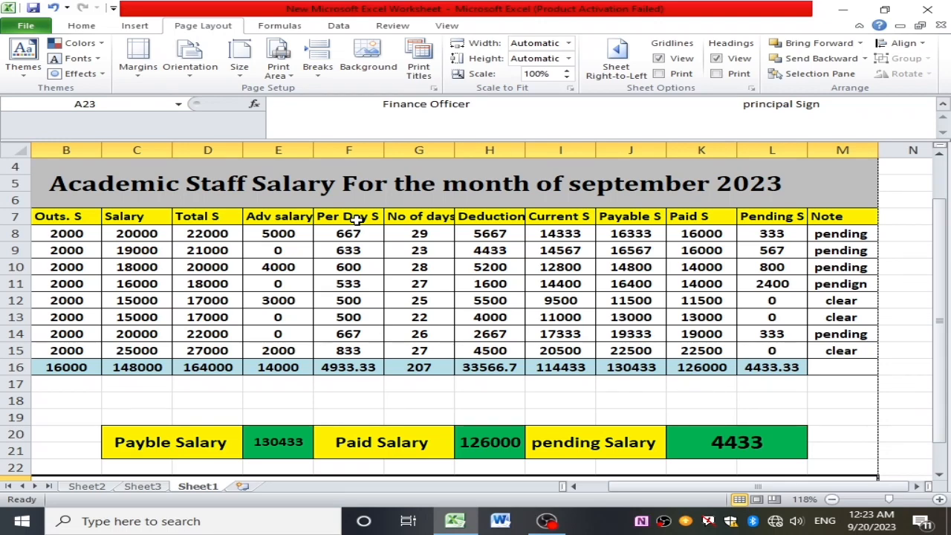
Step: Check the landscape layout in the print preview and look over the finished sheet from the title to the signature line
{"action": "key", "text": "ctrl+p"}
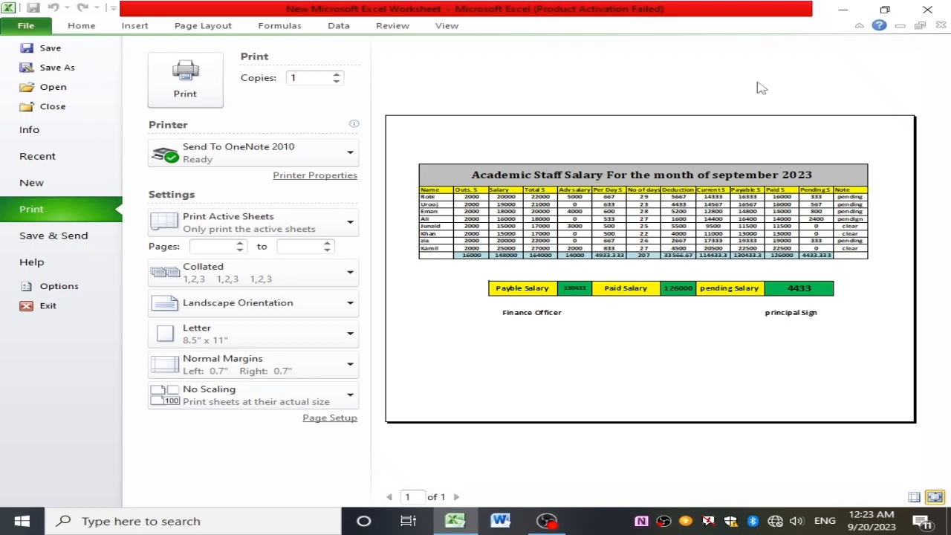
{"action": "key", "text": "Escape"}
{"action": "scroll", "coordinate": [620, 315], "scroll_direction": "down", "scroll_amount": 2}
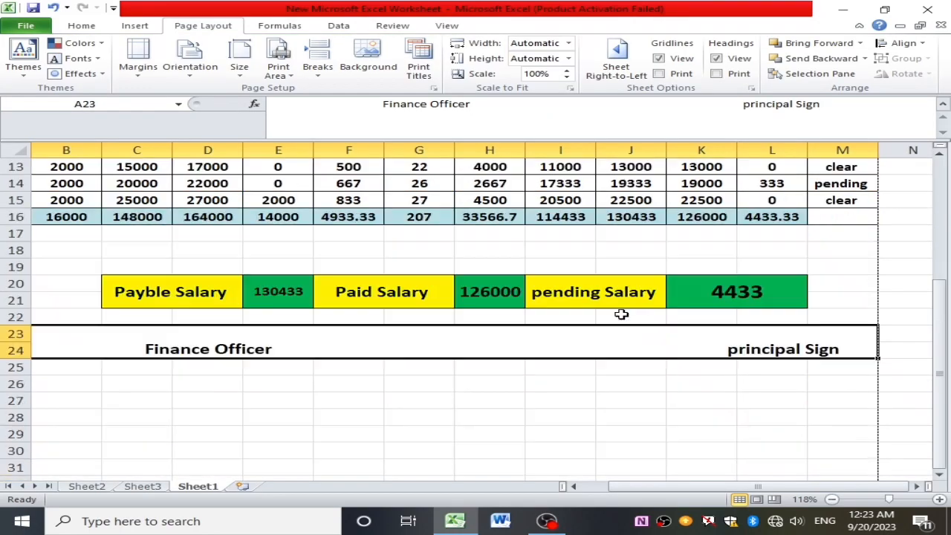
{"action": "scroll", "coordinate": [620, 314], "scroll_direction": "up", "scroll_amount": 1}
{"action": "scroll", "coordinate": [620, 317], "scroll_direction": "up", "scroll_amount": 1}
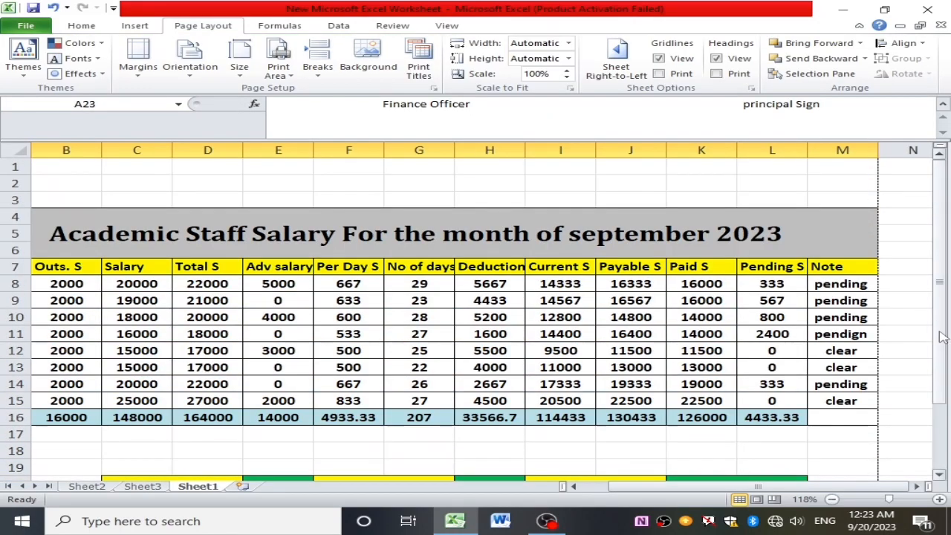
{"action": "mouse_move", "coordinate": [941, 338]}
{"action": "left_mouse_down"}
{"action": "mouse_move", "coordinate": [938, 419]}
{"action": "mouse_move", "coordinate": [939, 312]}
{"action": "mouse_move", "coordinate": [945, 398]}
{"action": "mouse_move", "coordinate": [938, 338]}
{"action": "mouse_move", "coordinate": [925, 335]}
{"action": "left_mouse_up"}
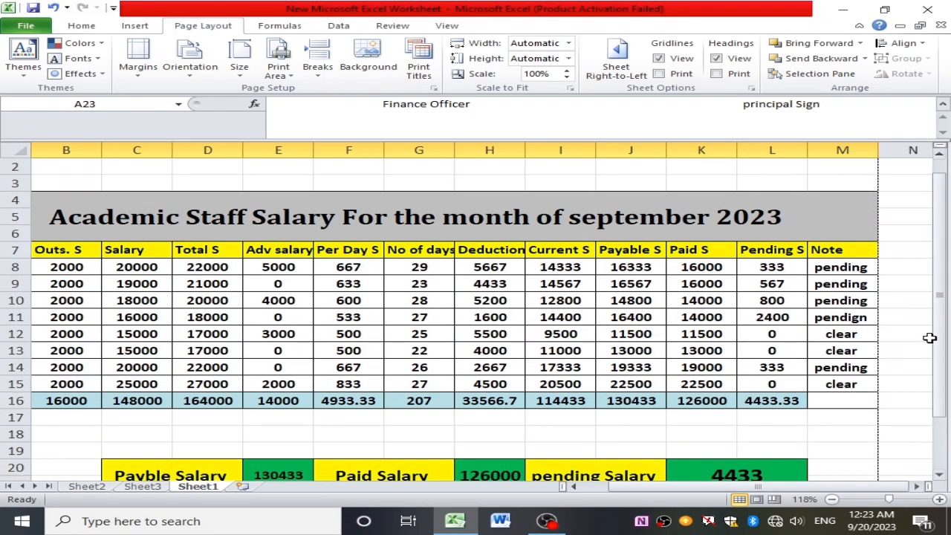